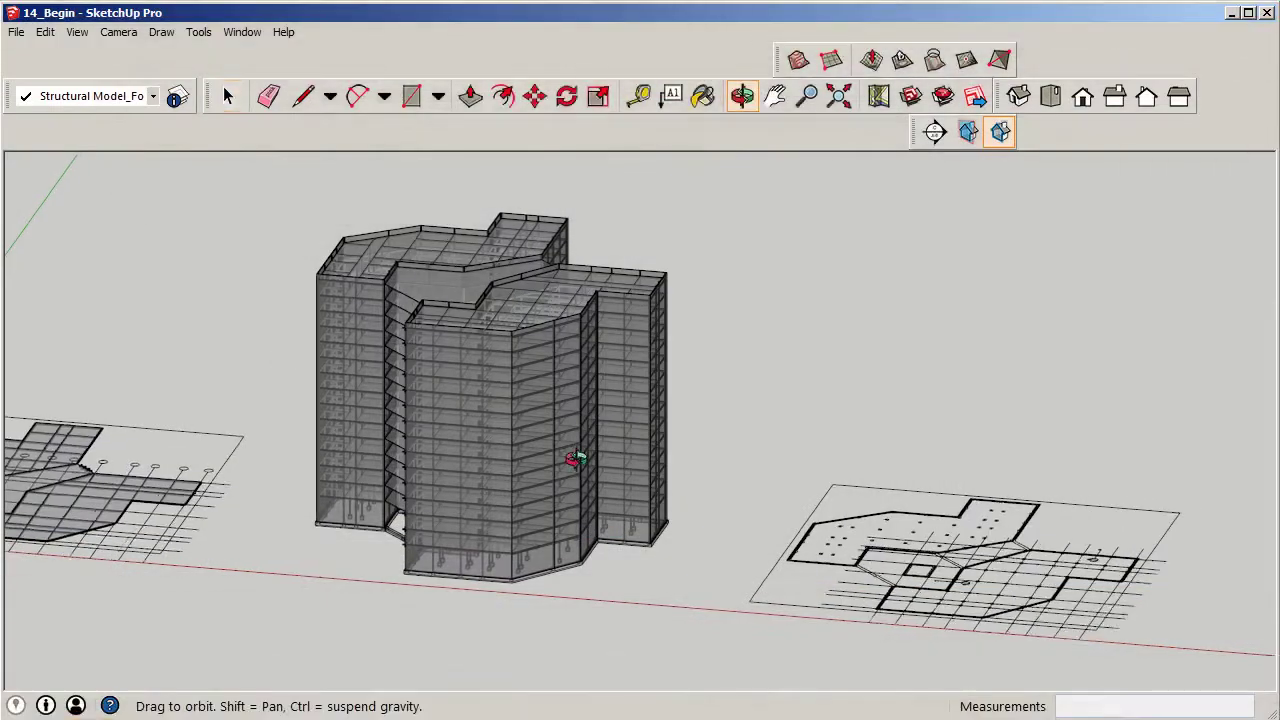
- Zoom to the right floor plan and select the slab's wall-top face with its edges
drag(571, 455, 609, 451)
key(space)
scroll(437, 583, up, 5)
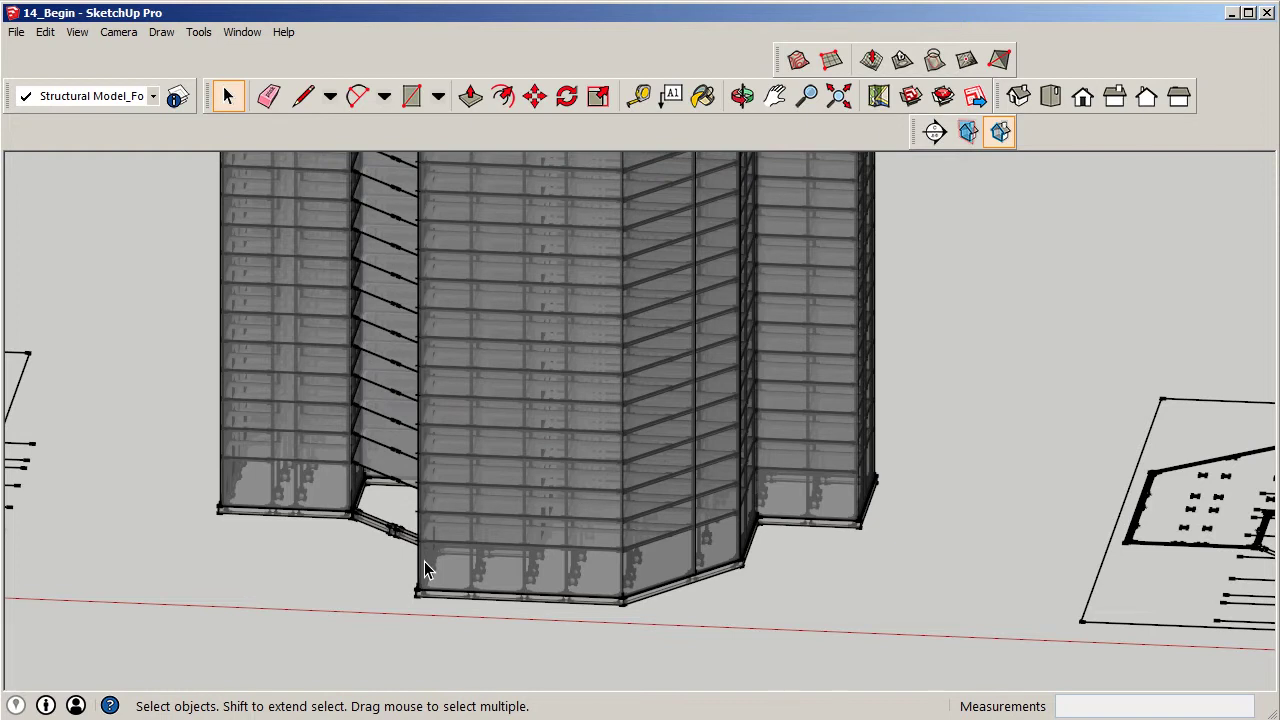
scroll(309, 560, down, 5)
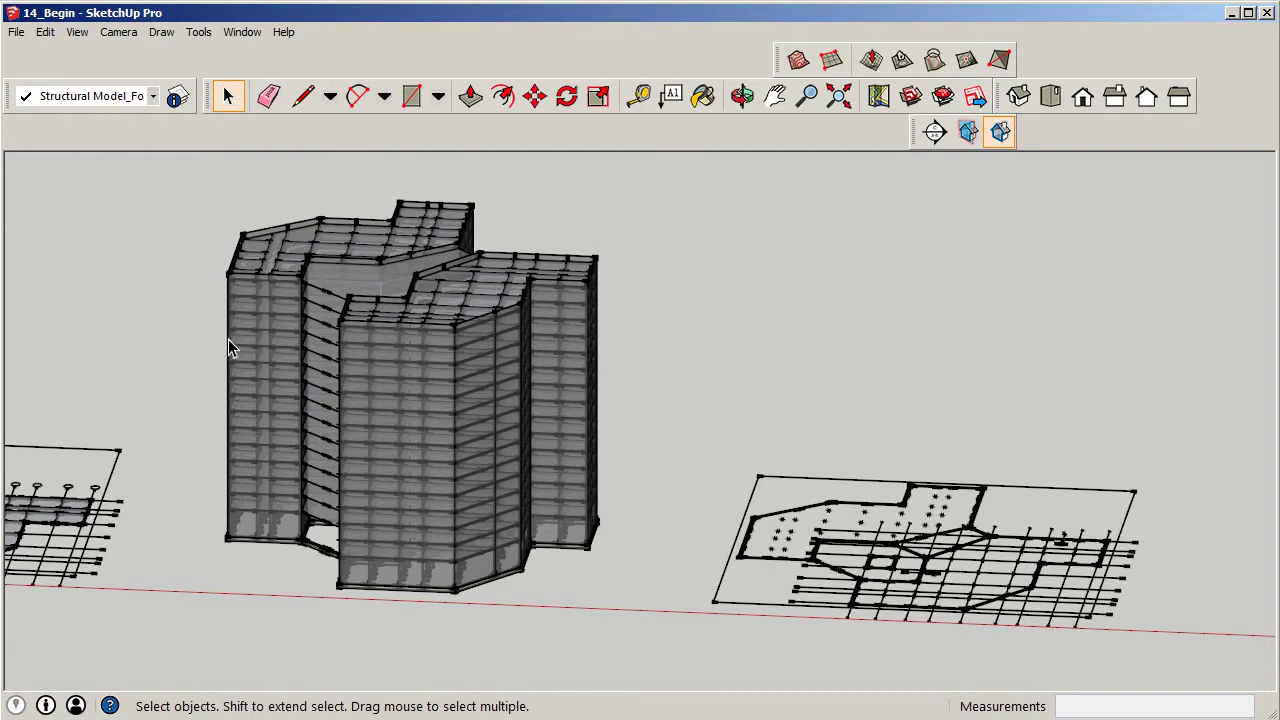
scroll(945, 434, down, 2)
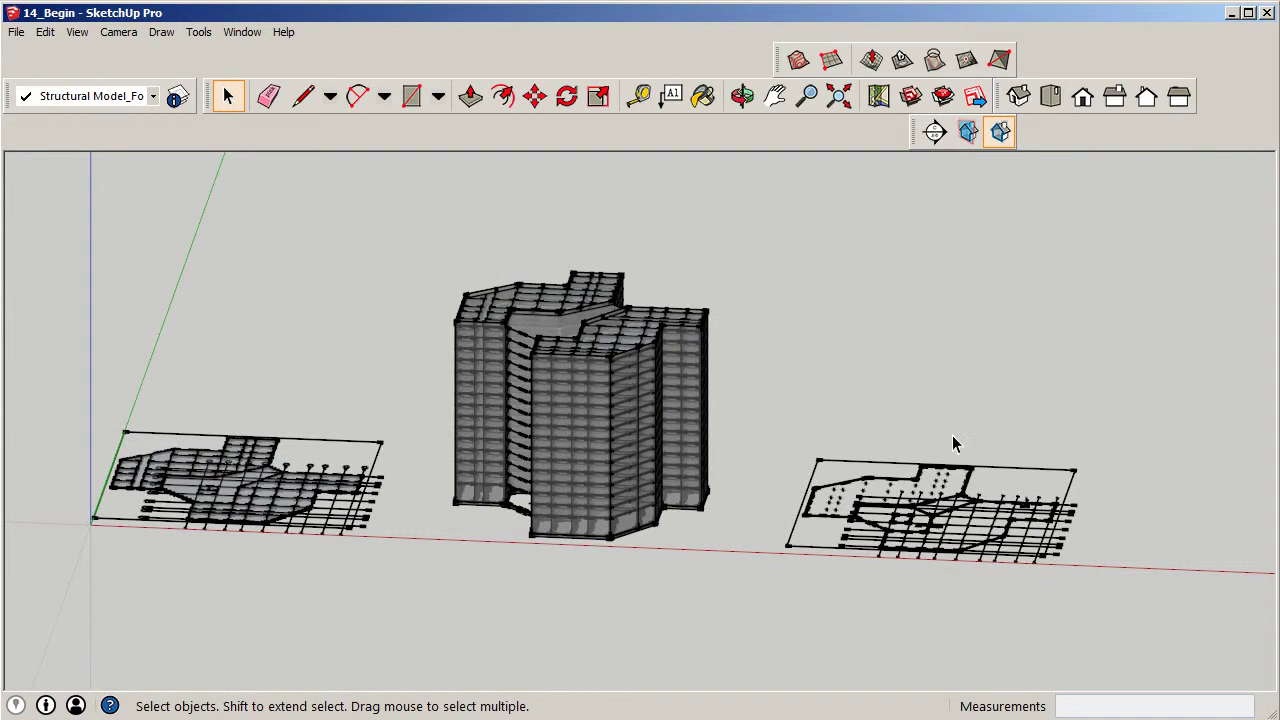
middle_drag(920, 497, 866, 486)
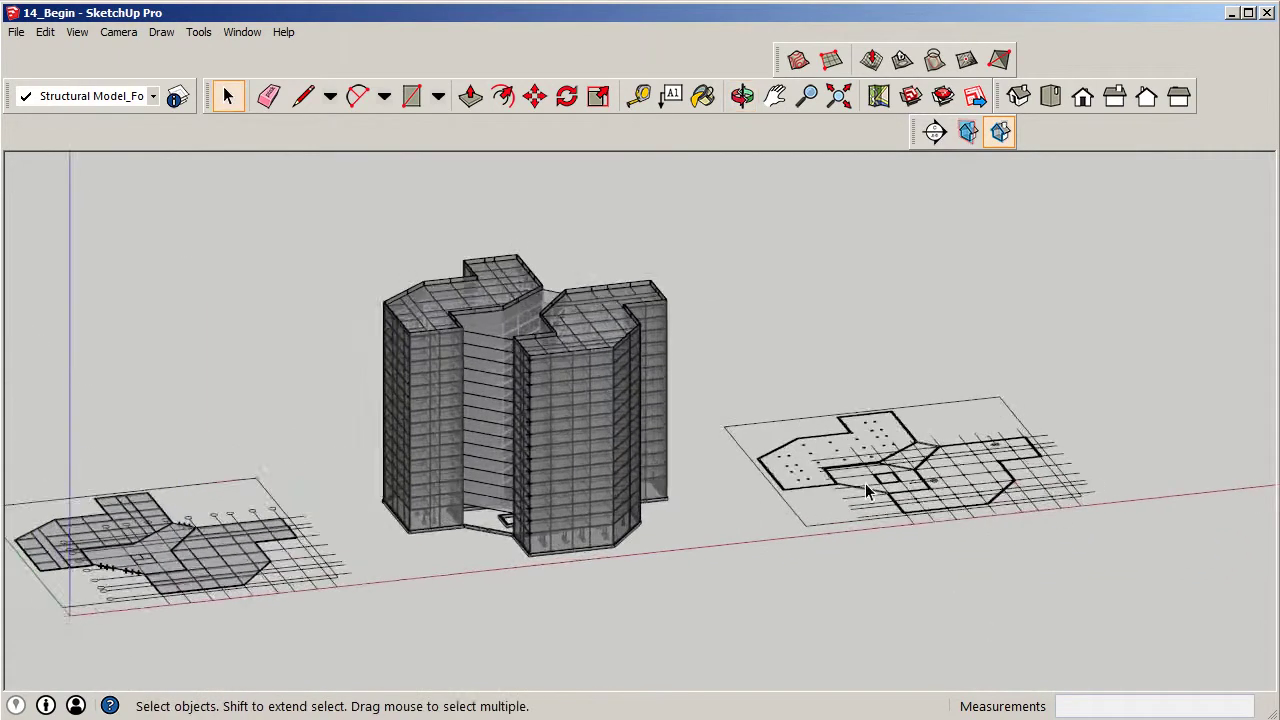
scroll(770, 485, up, 6)
scroll(745, 505, up, 5)
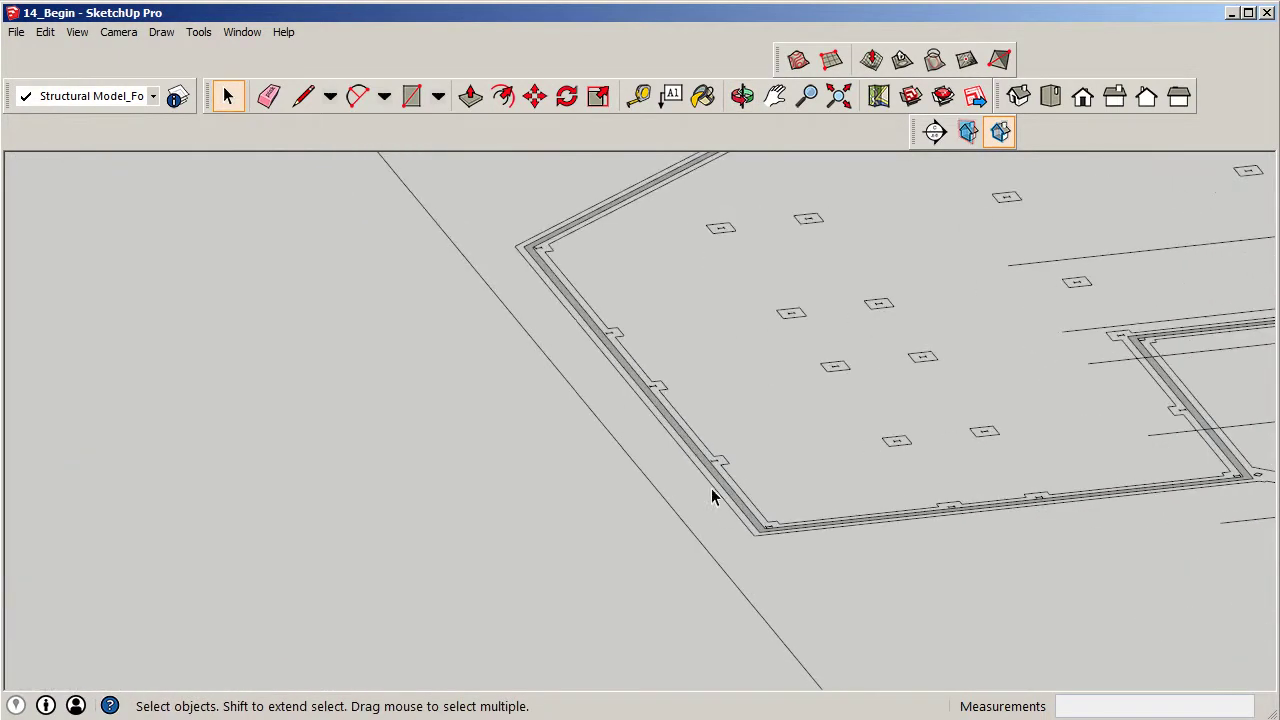
scroll(722, 496, up, 2)
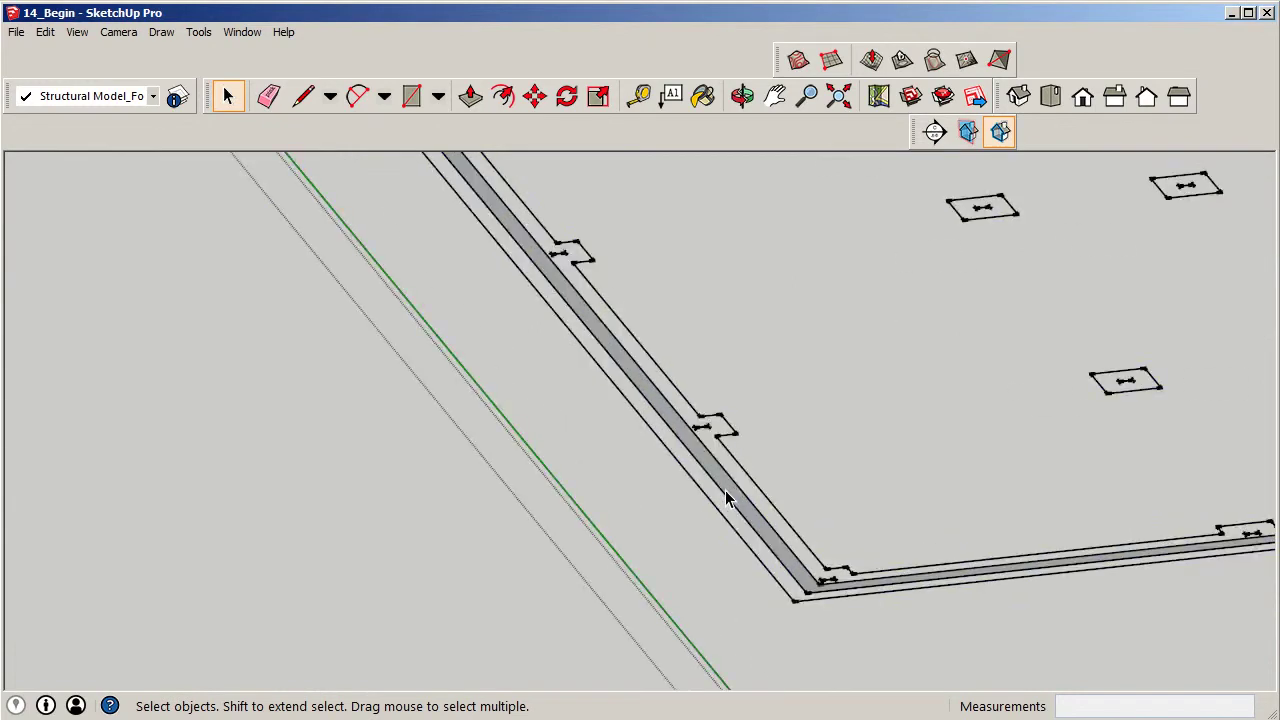
click(727, 497)
double_click(727, 497)
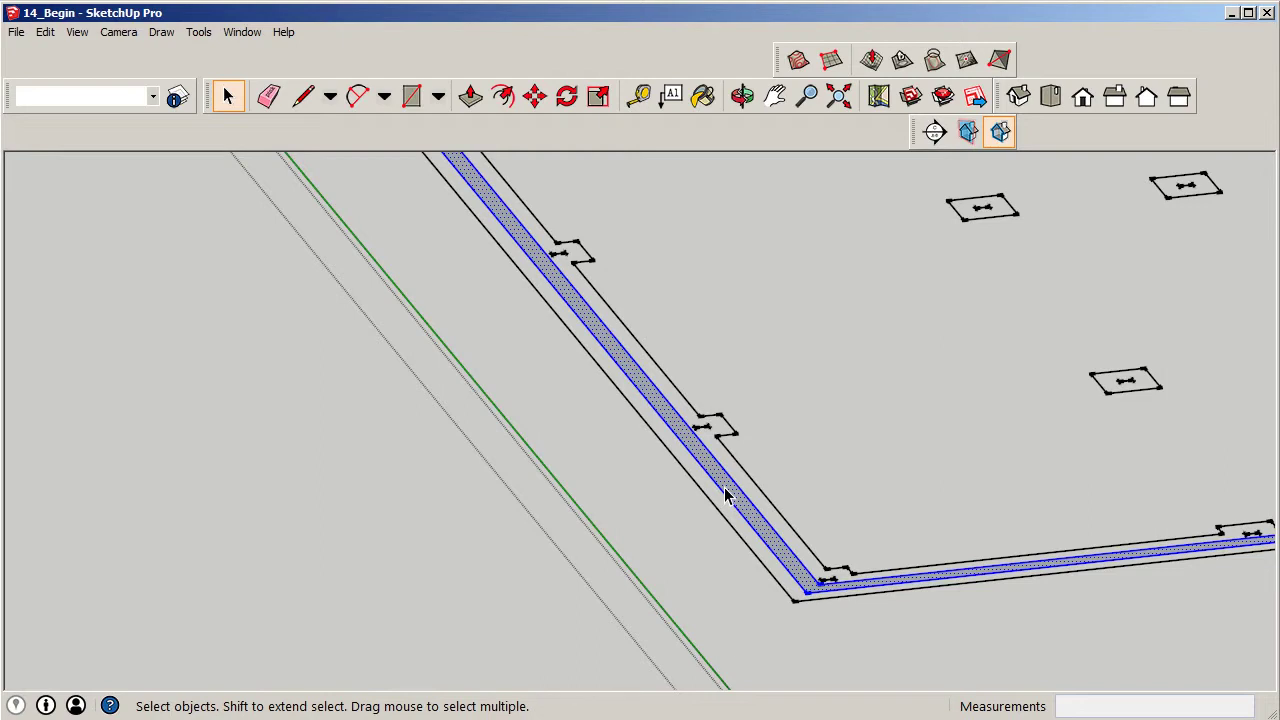
- Copy the selected slab outline and step out of the floor-plan group
scroll(703, 494, down, 6)
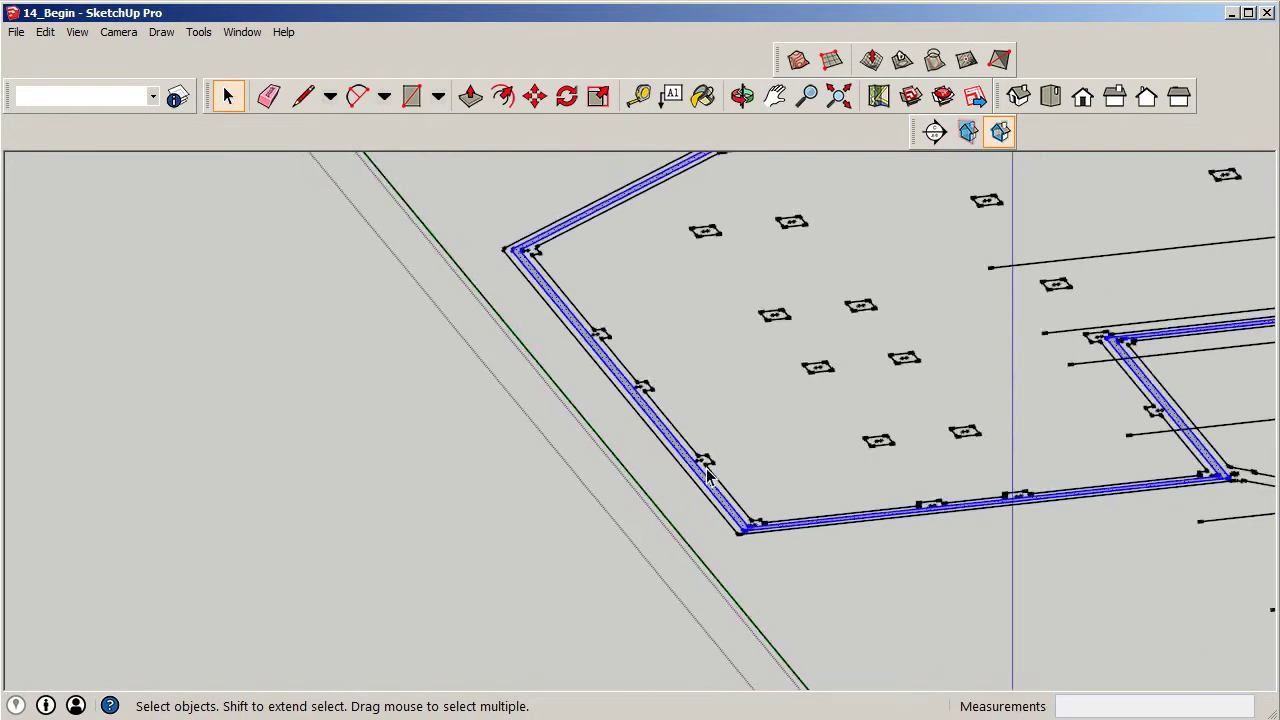
scroll(760, 328, up, 2)
scroll(760, 330, down, 6)
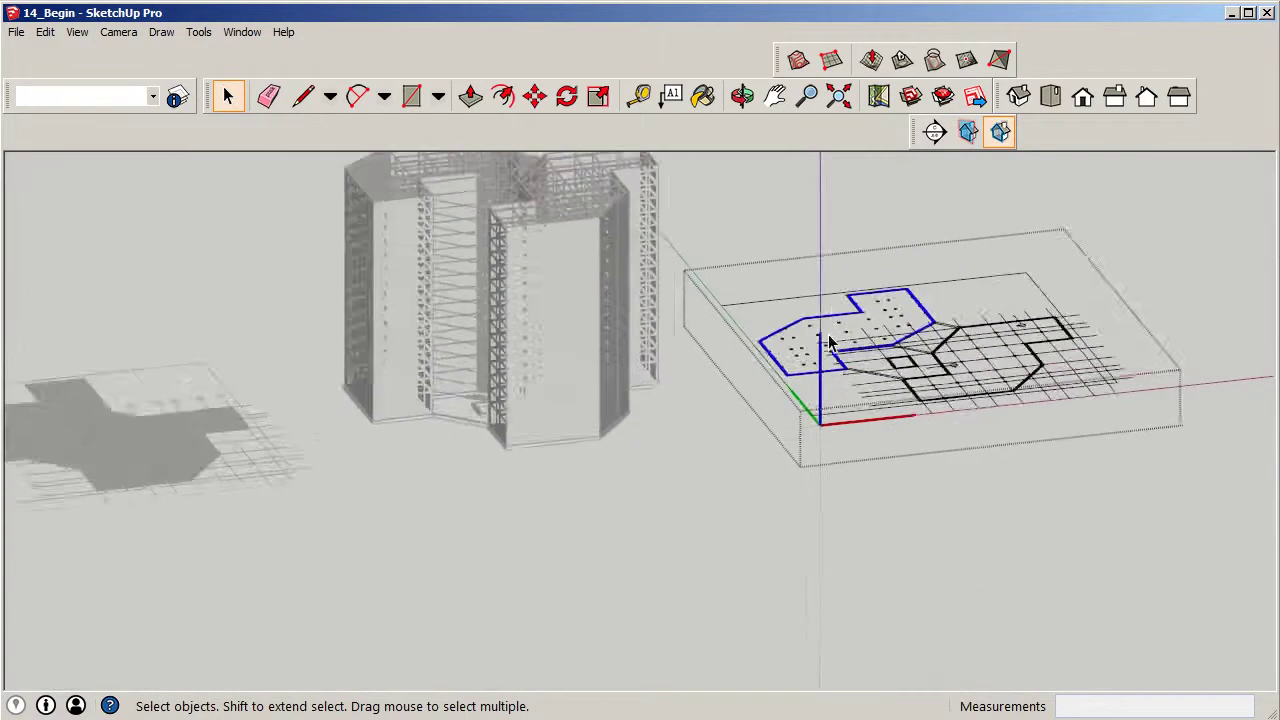
middle_drag(789, 443, 814, 490)
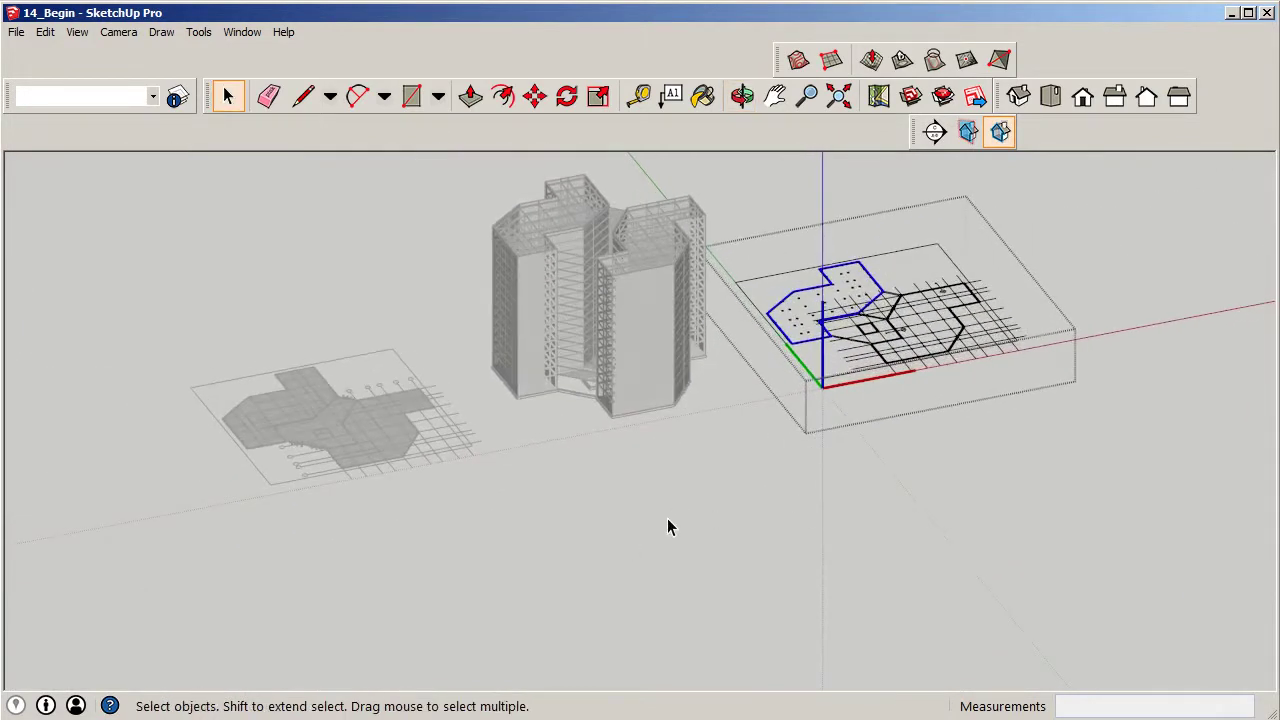
click(700, 546)
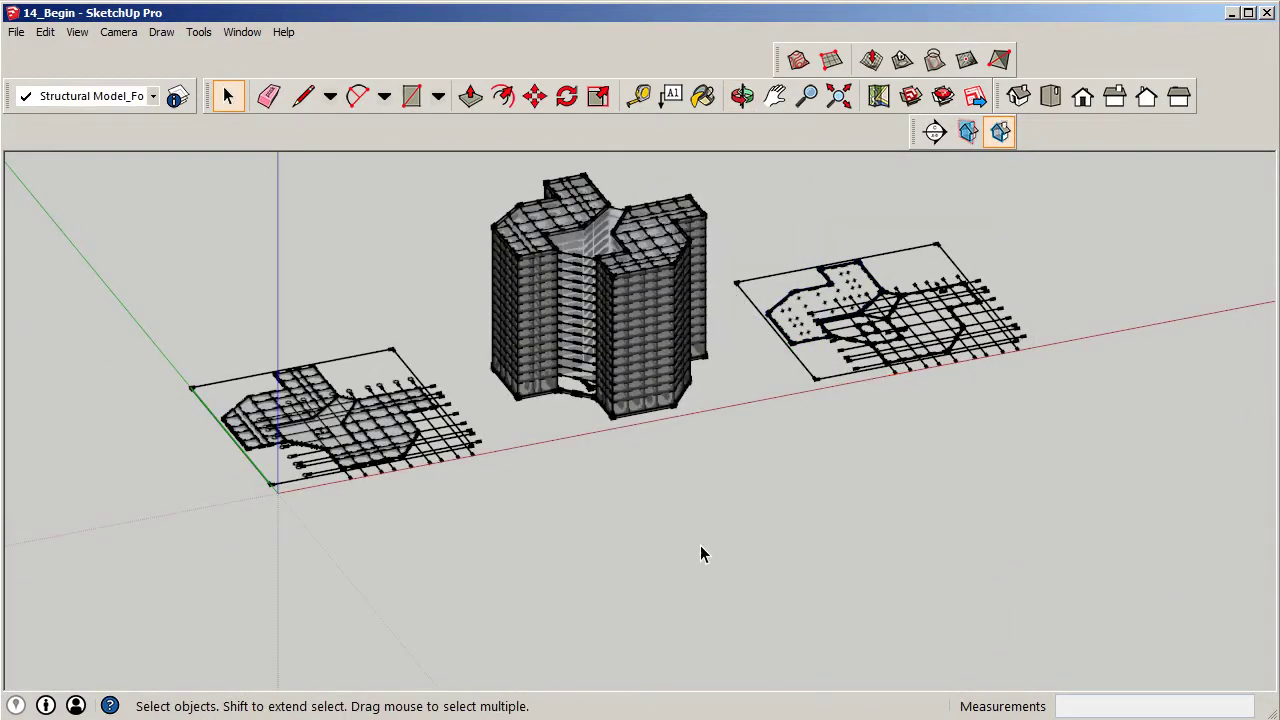
- Paste the slab outline and set it down in front of the tower
key(ctrl+v)
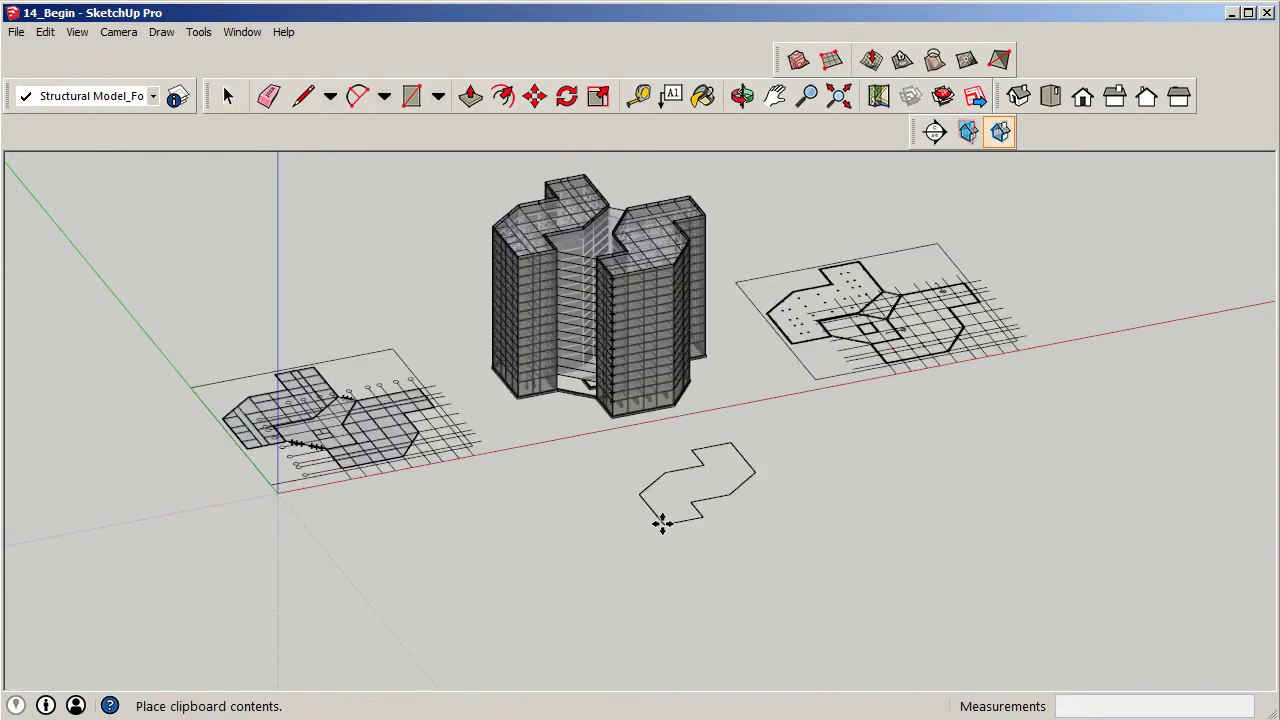
click(662, 538)
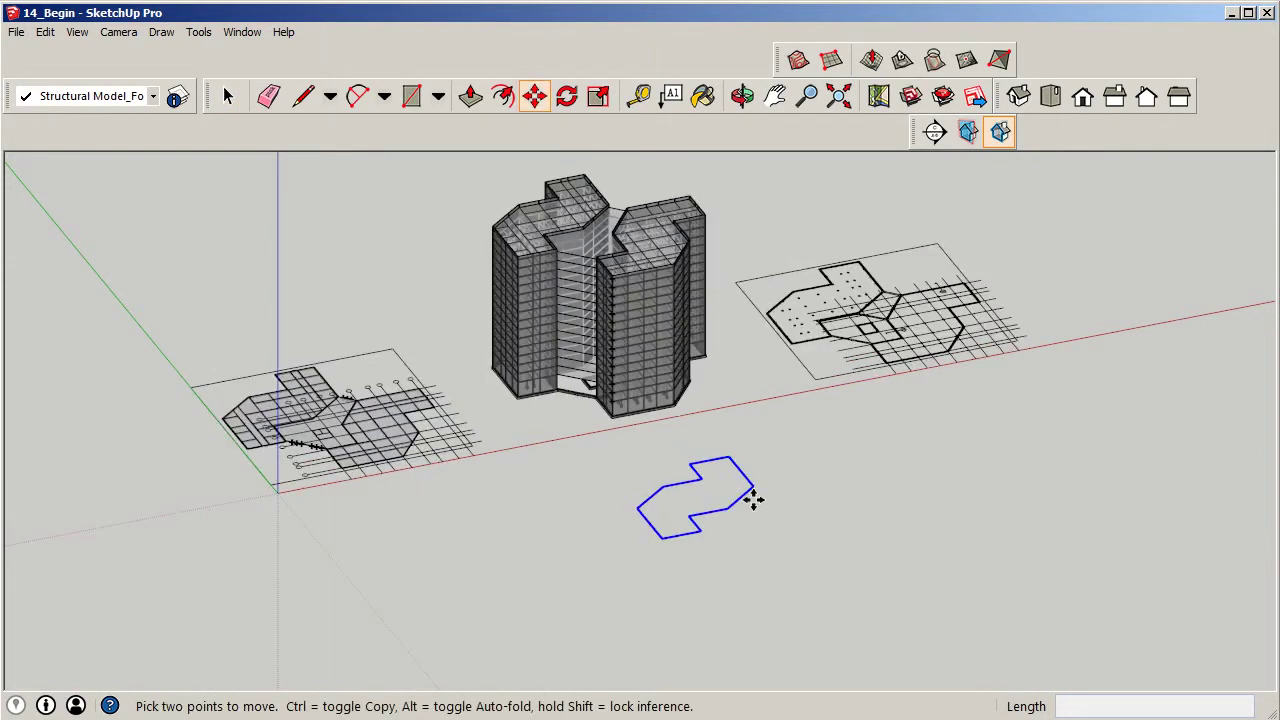
scroll(651, 526, up, 5)
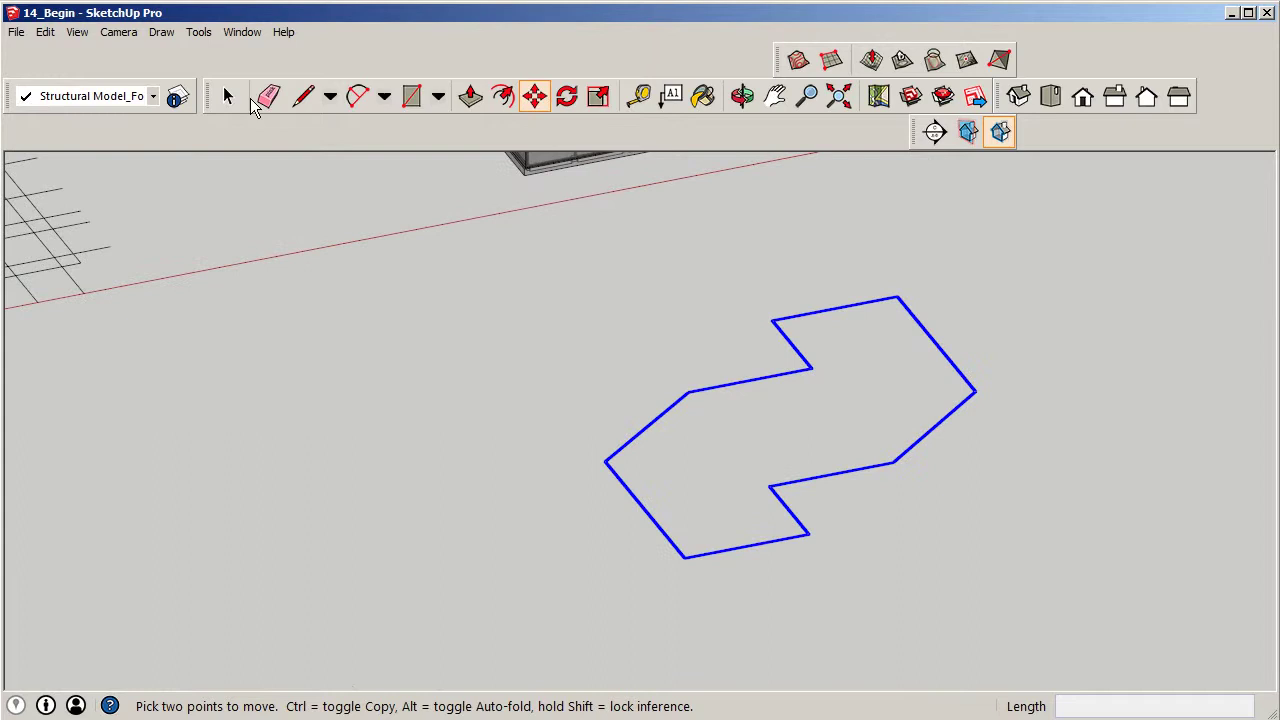
click(228, 96)
scroll(700, 566, up, 6)
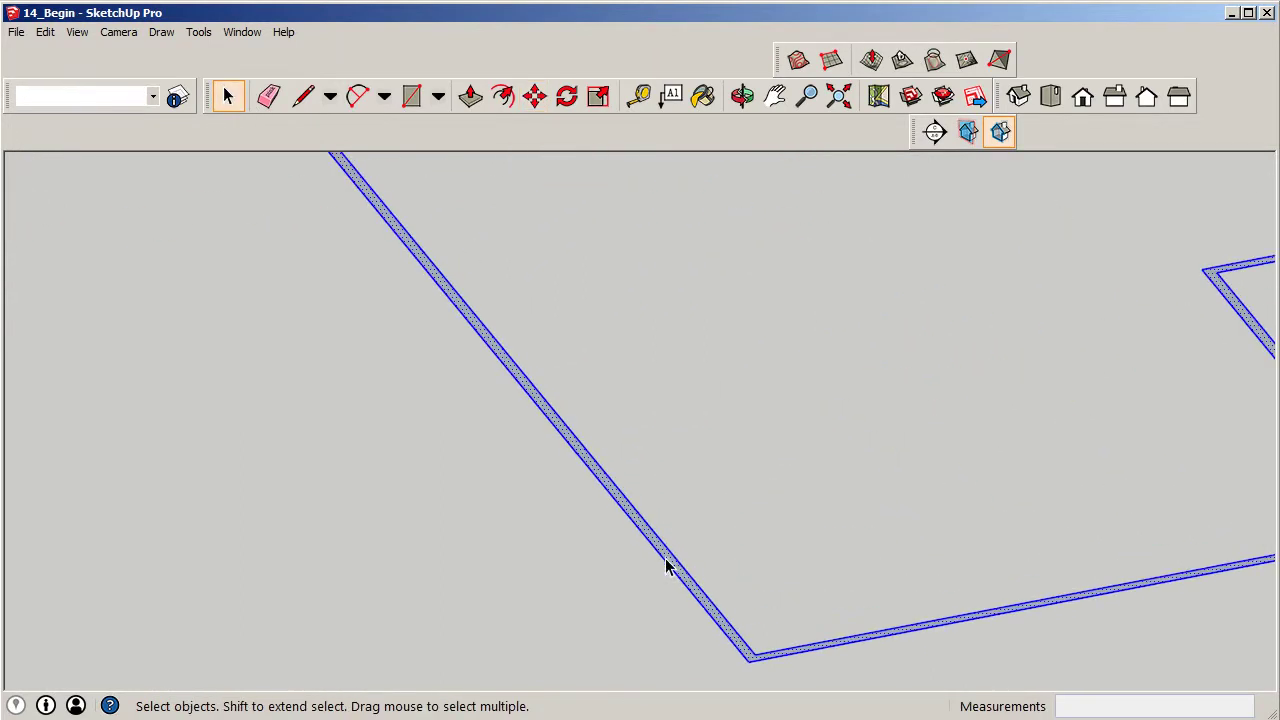
- Erase the outline's strip face and window-select all the remaining outline edges
click(670, 562)
scroll(671, 566, up, 2)
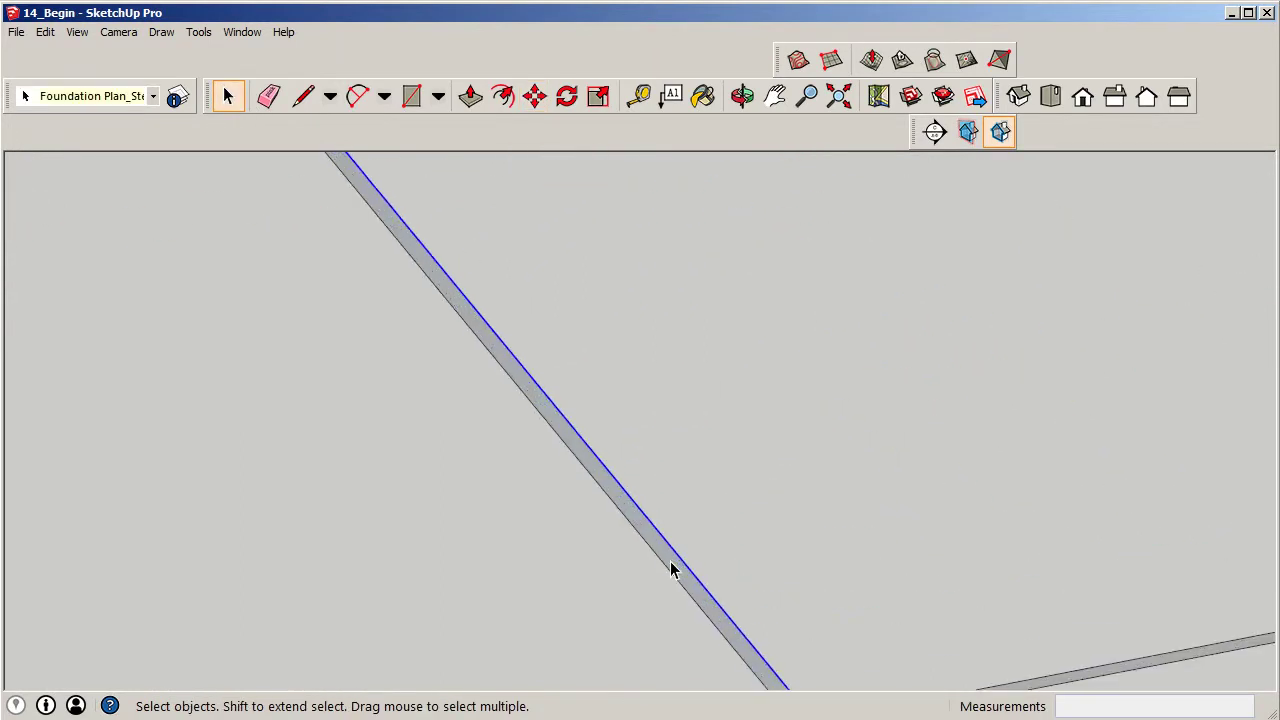
click(672, 569)
right_click(672, 569)
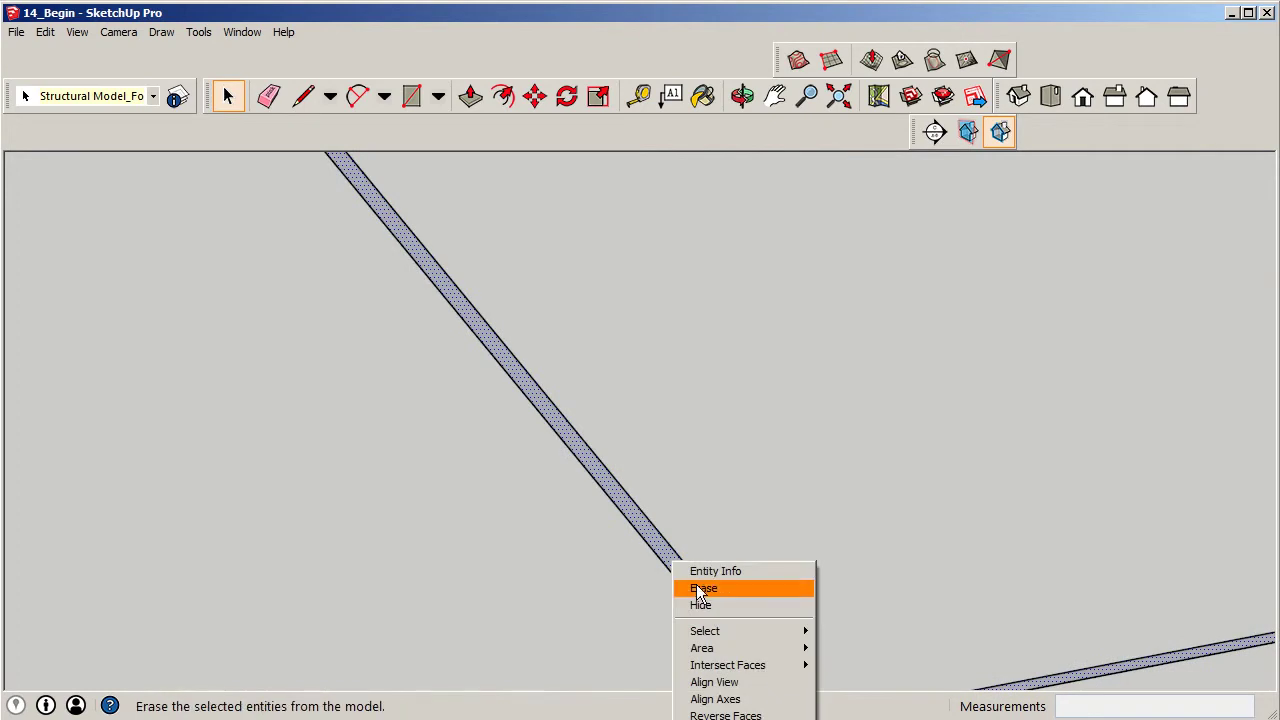
click(700, 589)
scroll(630, 525, down, 2)
scroll(633, 527, down, 5)
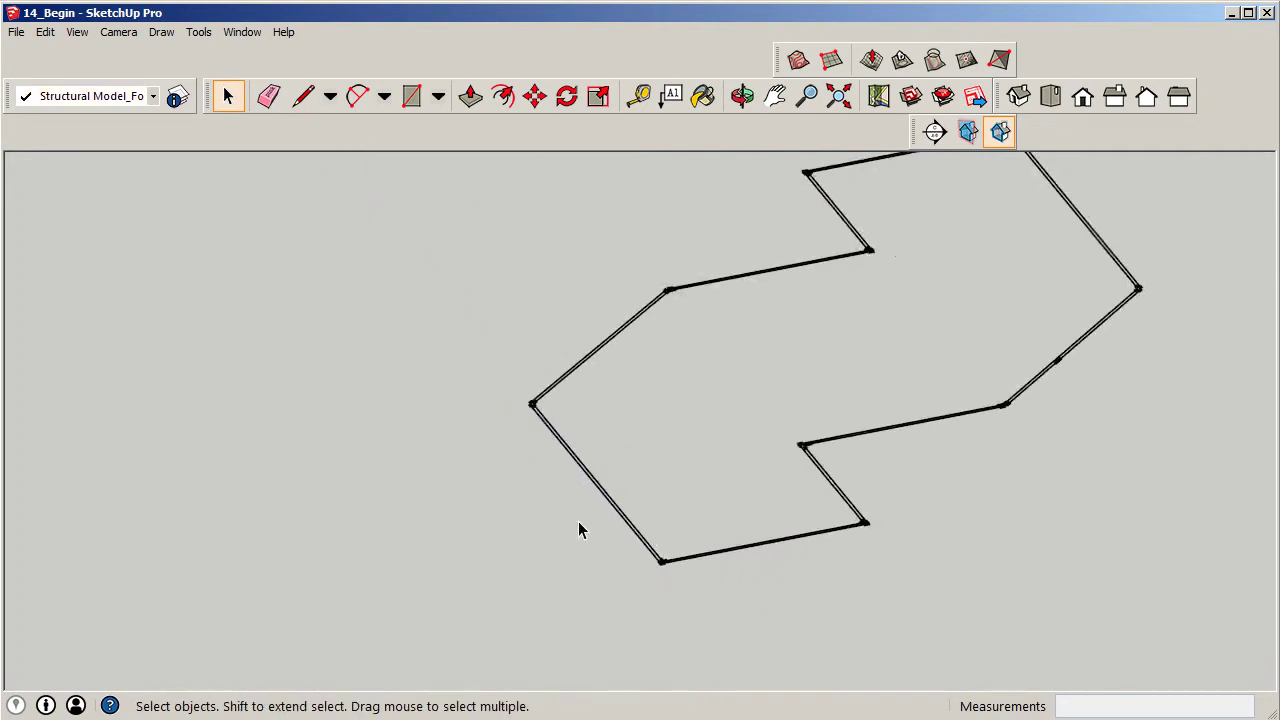
drag(409, 246, 990, 604)
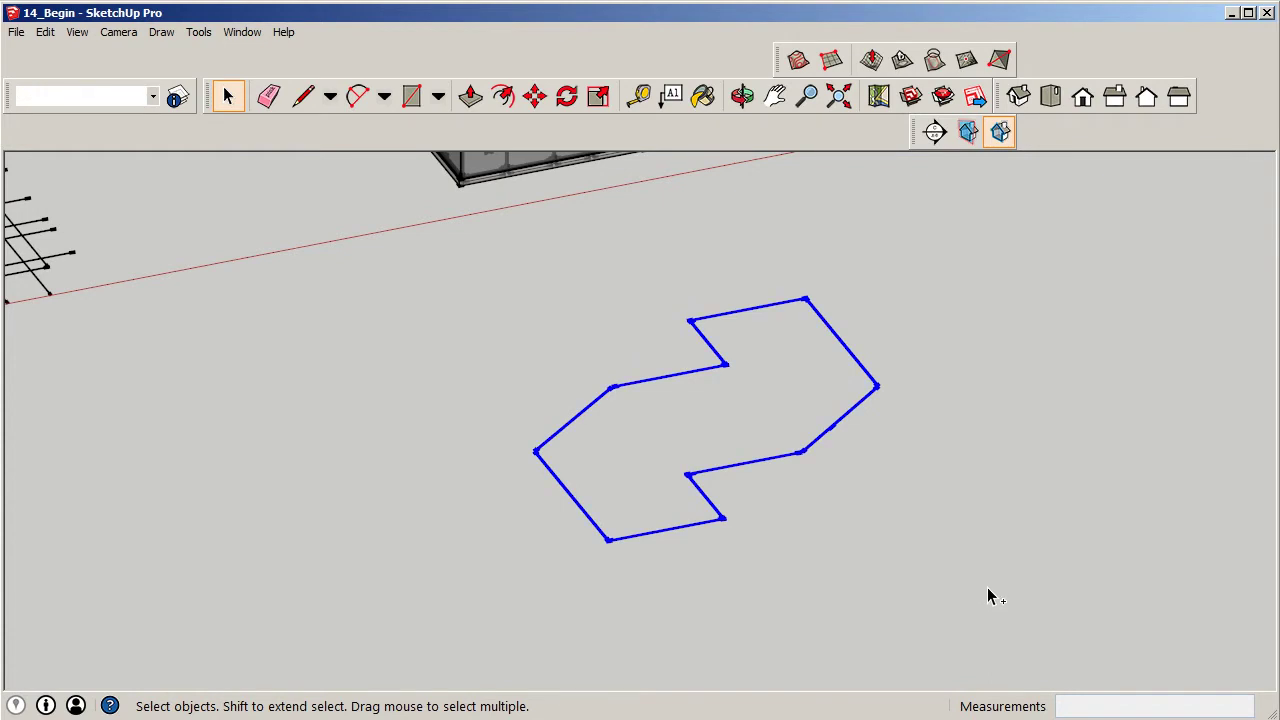
- Draw a 6' vertical edge up the blue axis from the outline's lower-left corner
click(303, 95)
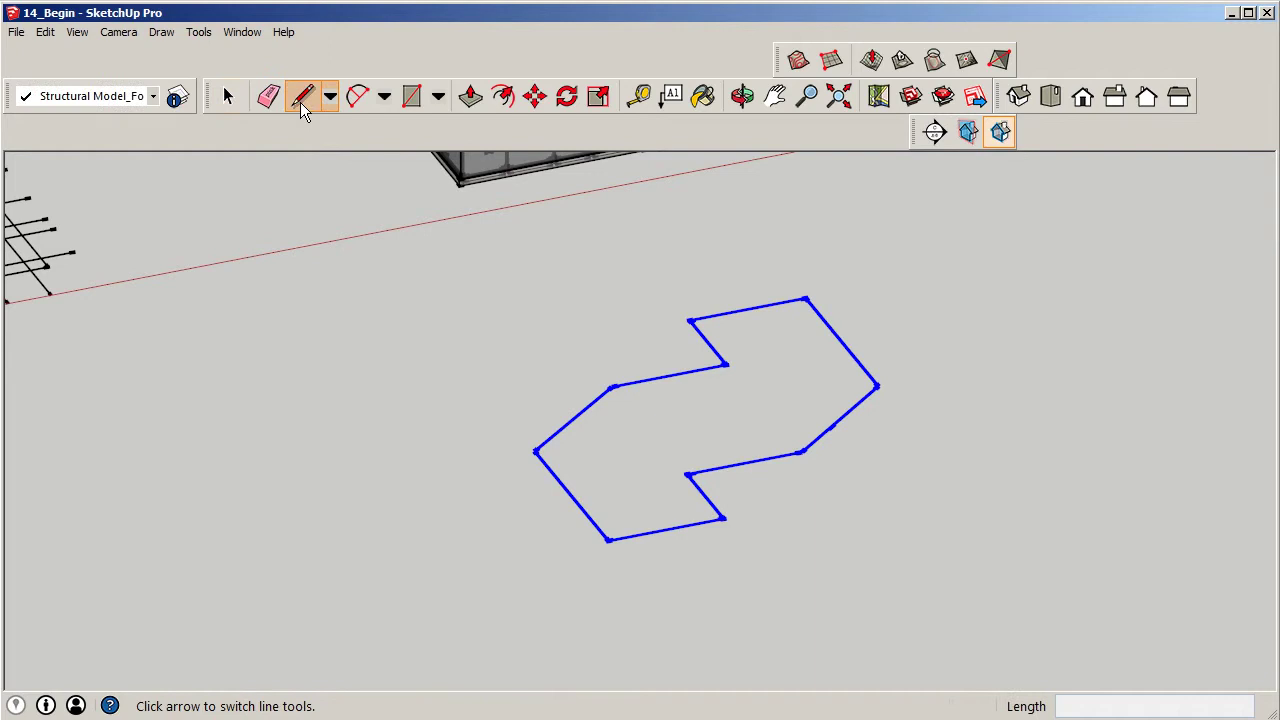
middle_drag(741, 553, 603, 537)
scroll(537, 509, up, 5)
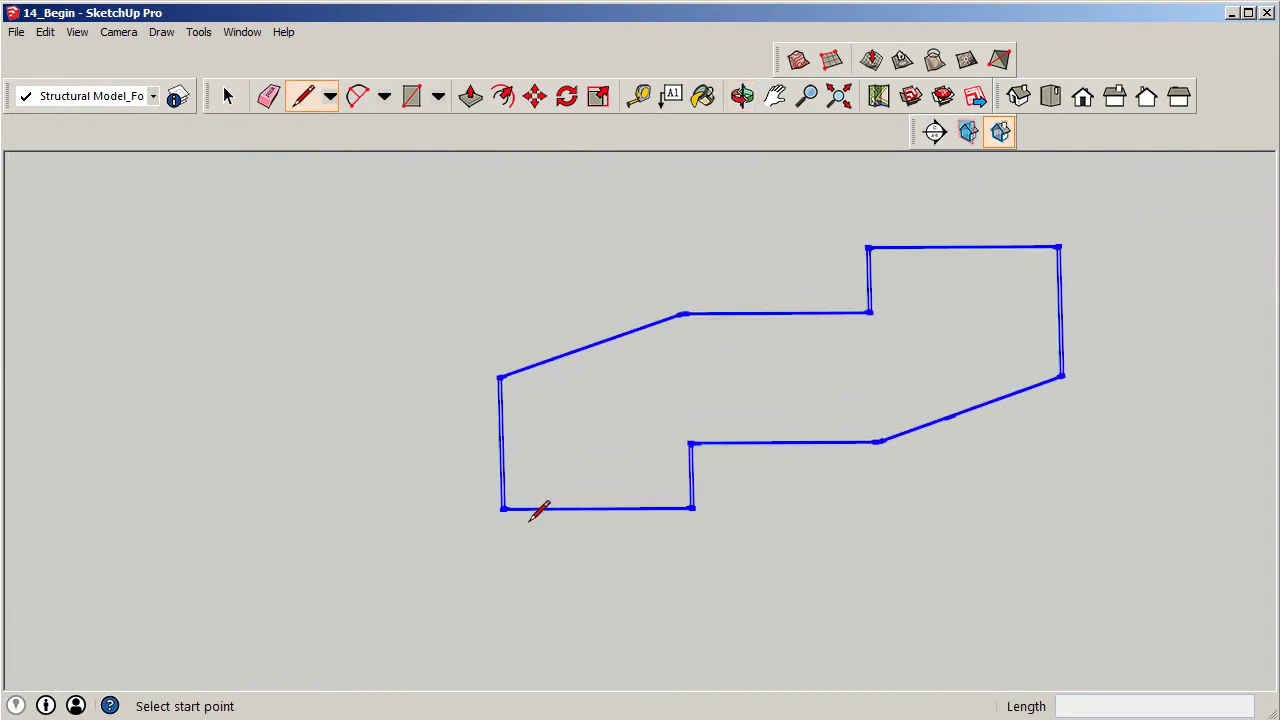
click(487, 495)
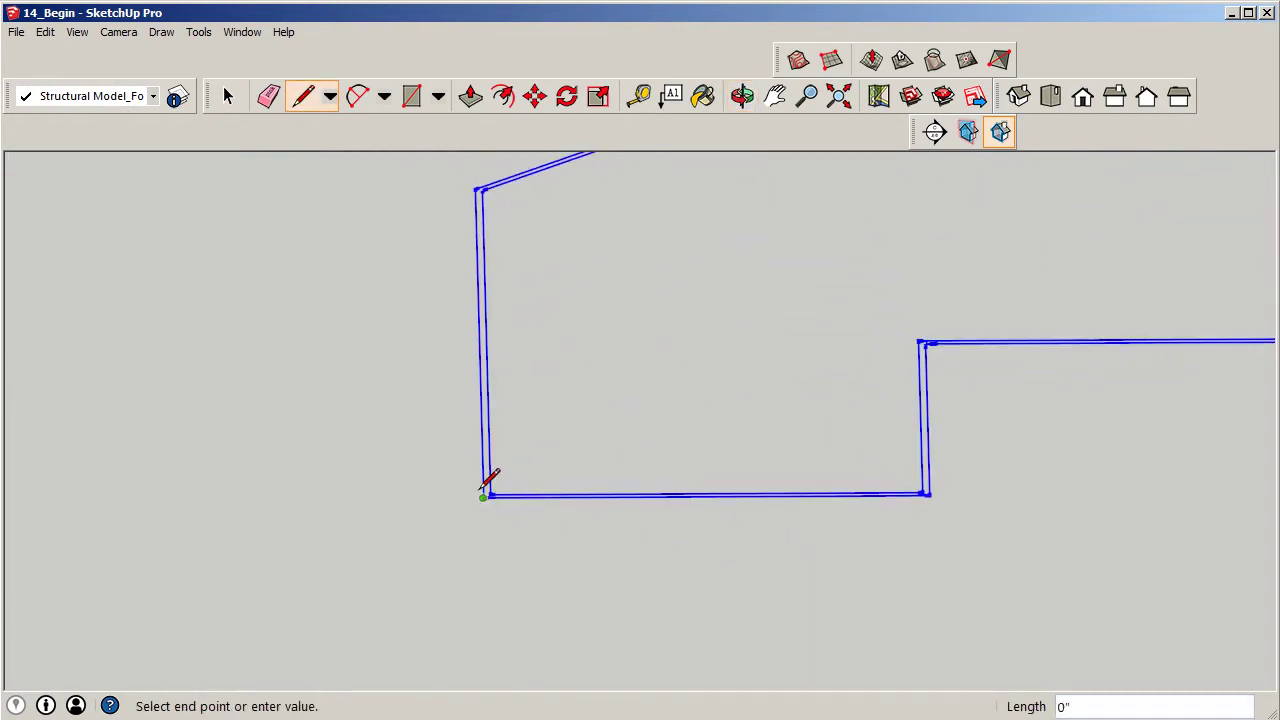
middle_drag(523, 436, 414, 434)
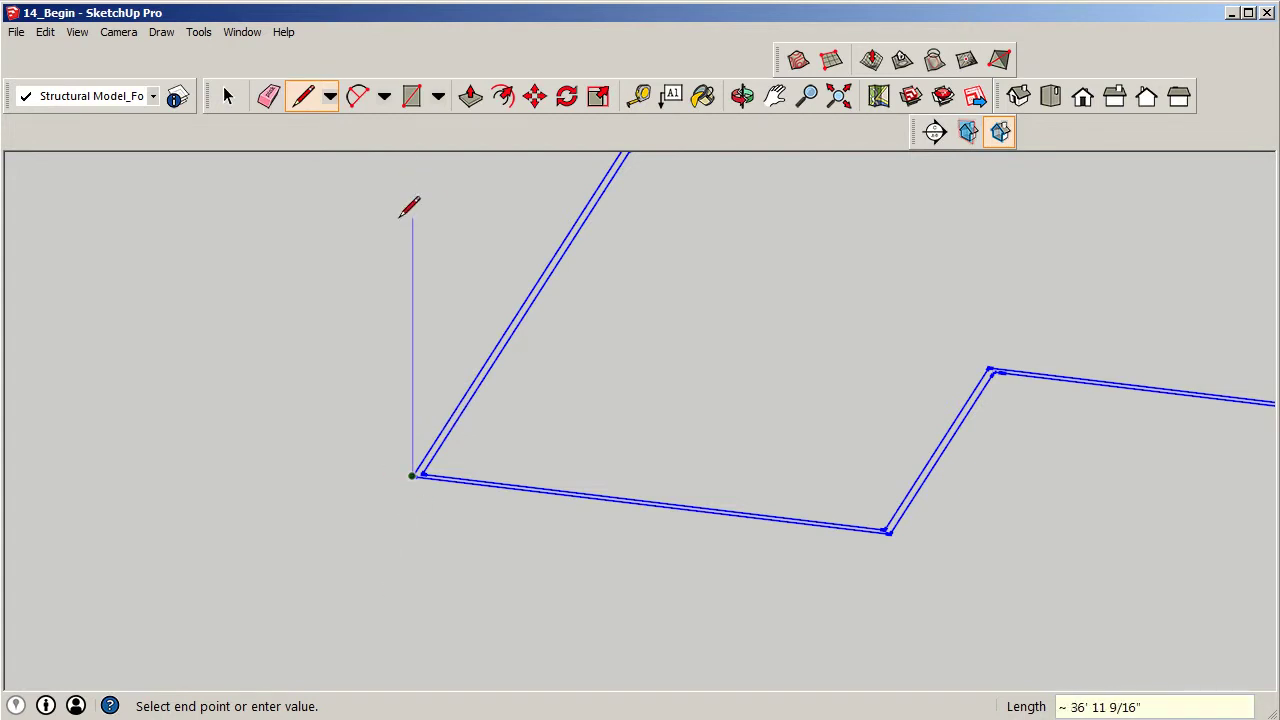
text(6)
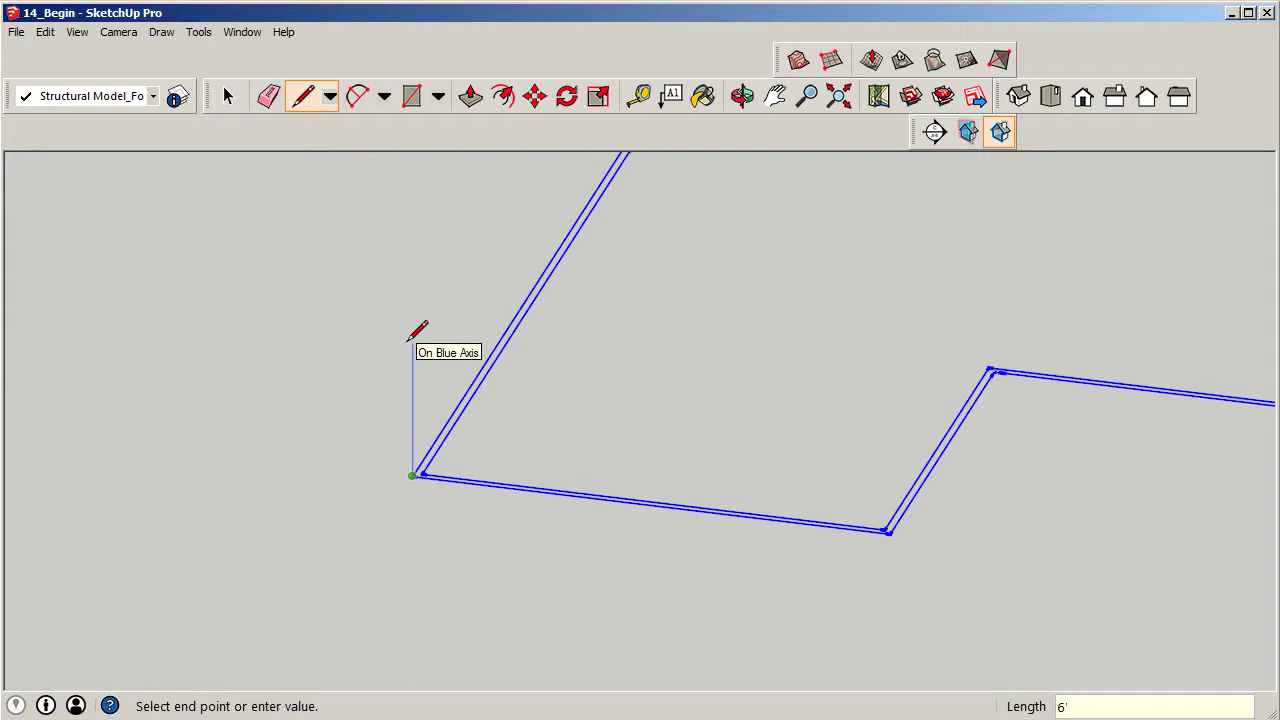
key(Return)
key(Escape)
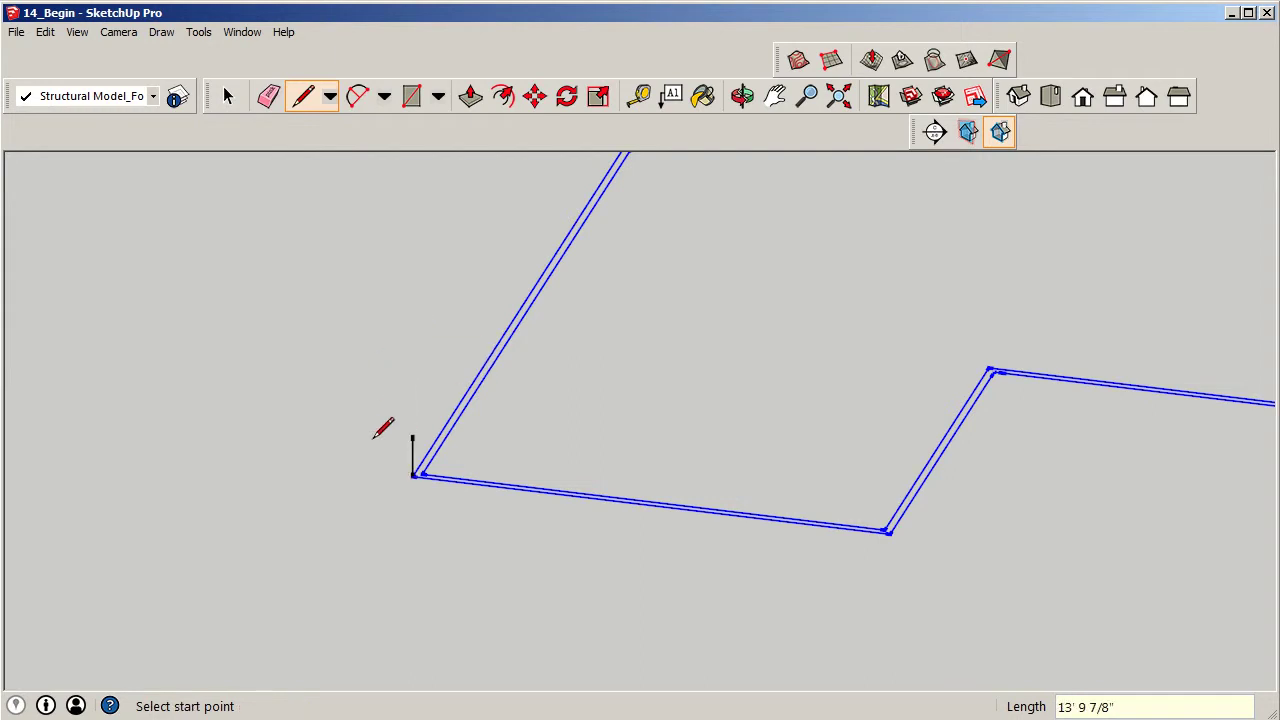
click(228, 100)
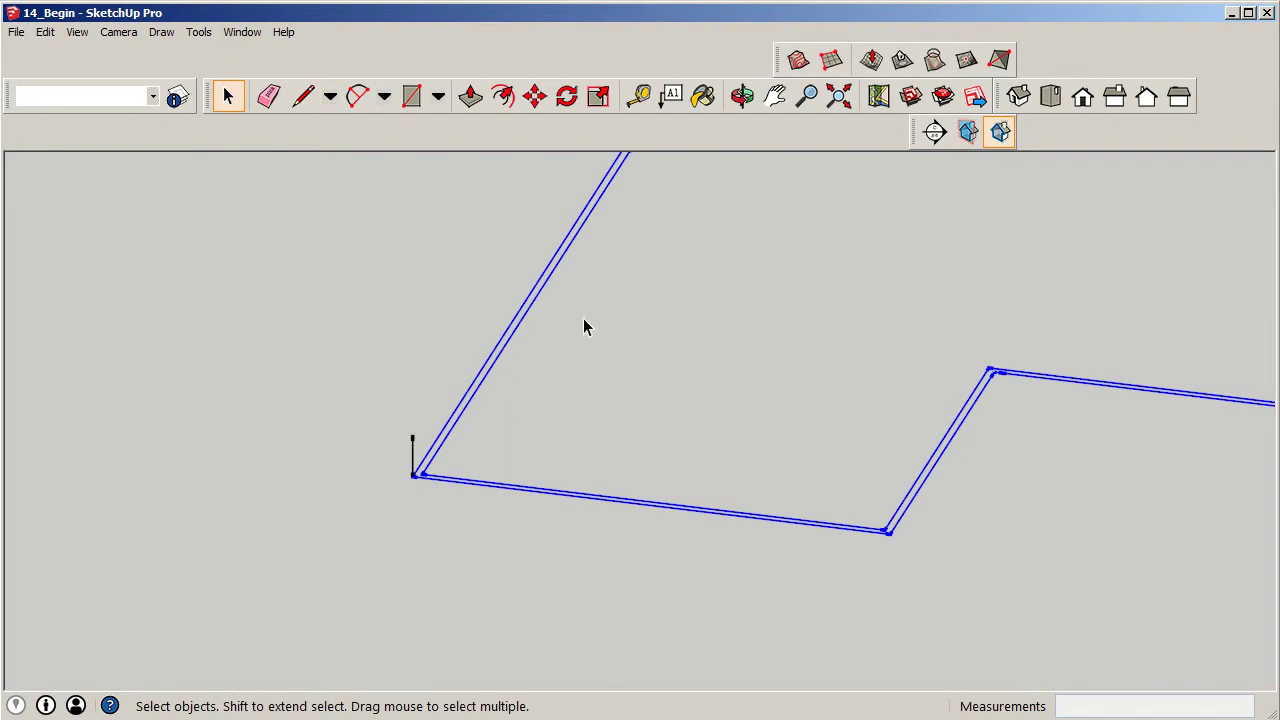
- Move-copy the slab outline from its corner to the top of the 6' edge
click(534, 96)
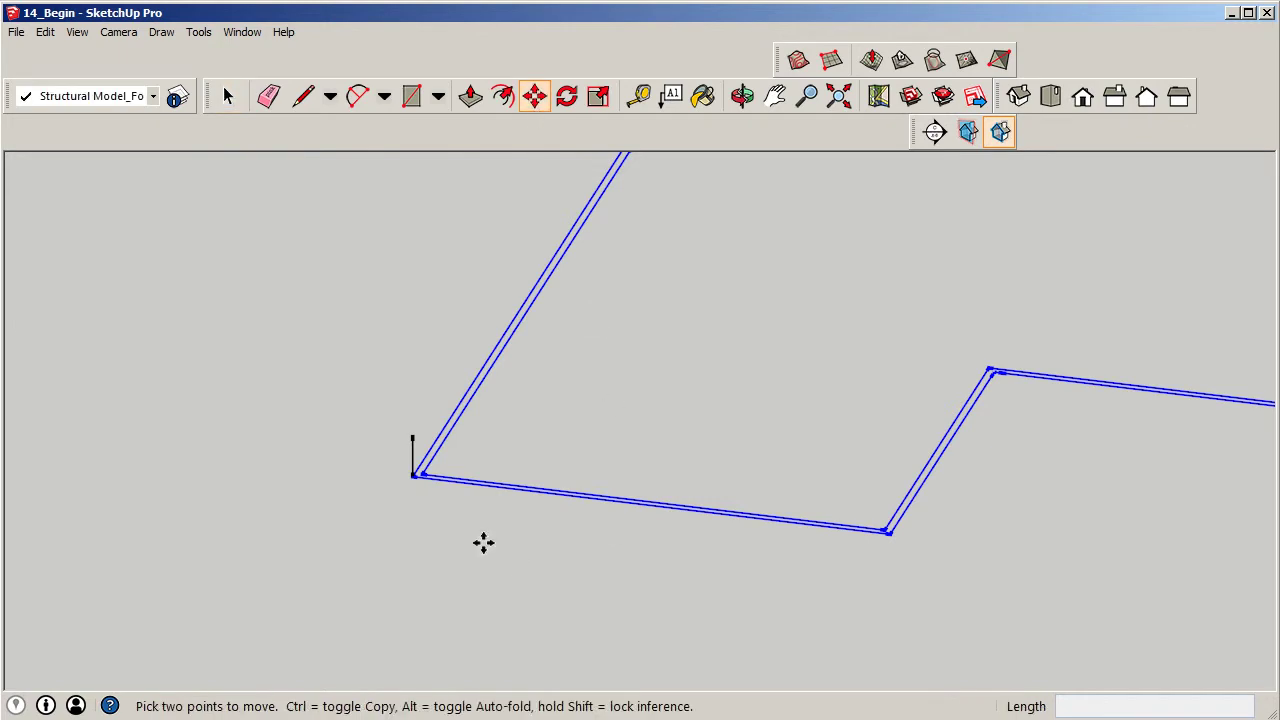
click(412, 476)
key(ctrl)
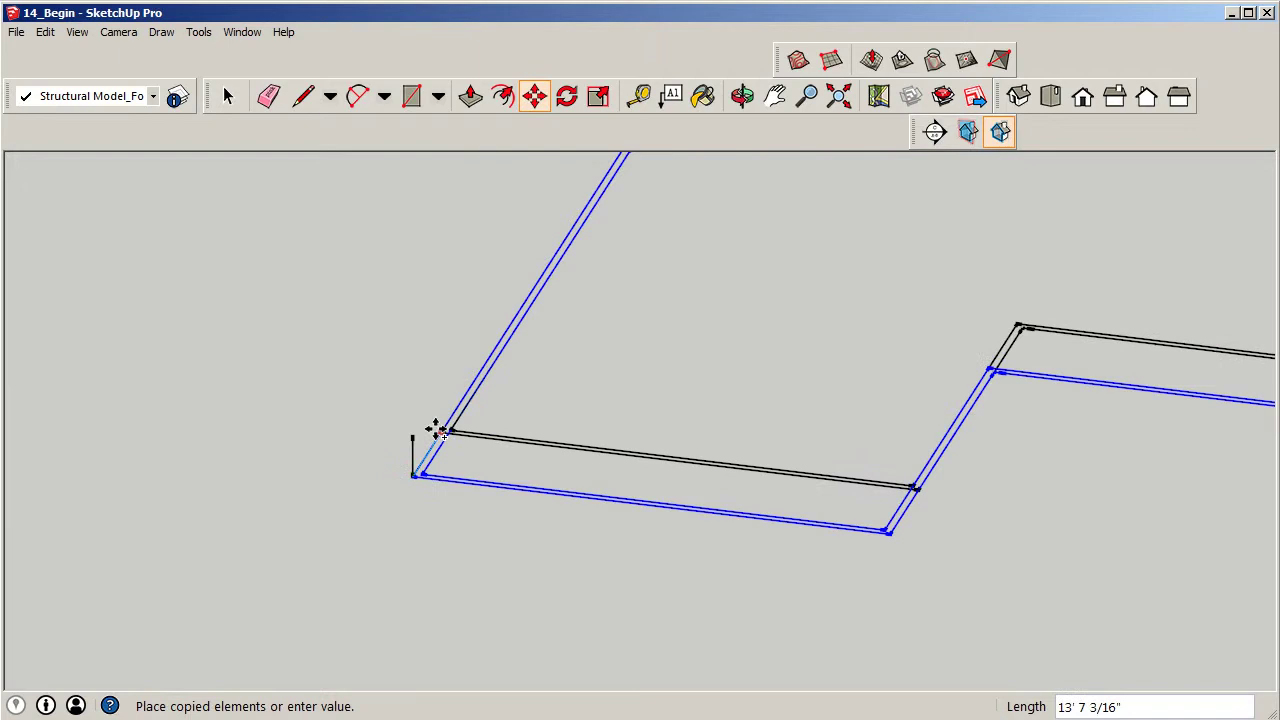
click(417, 436)
scroll(297, 526, down, 2)
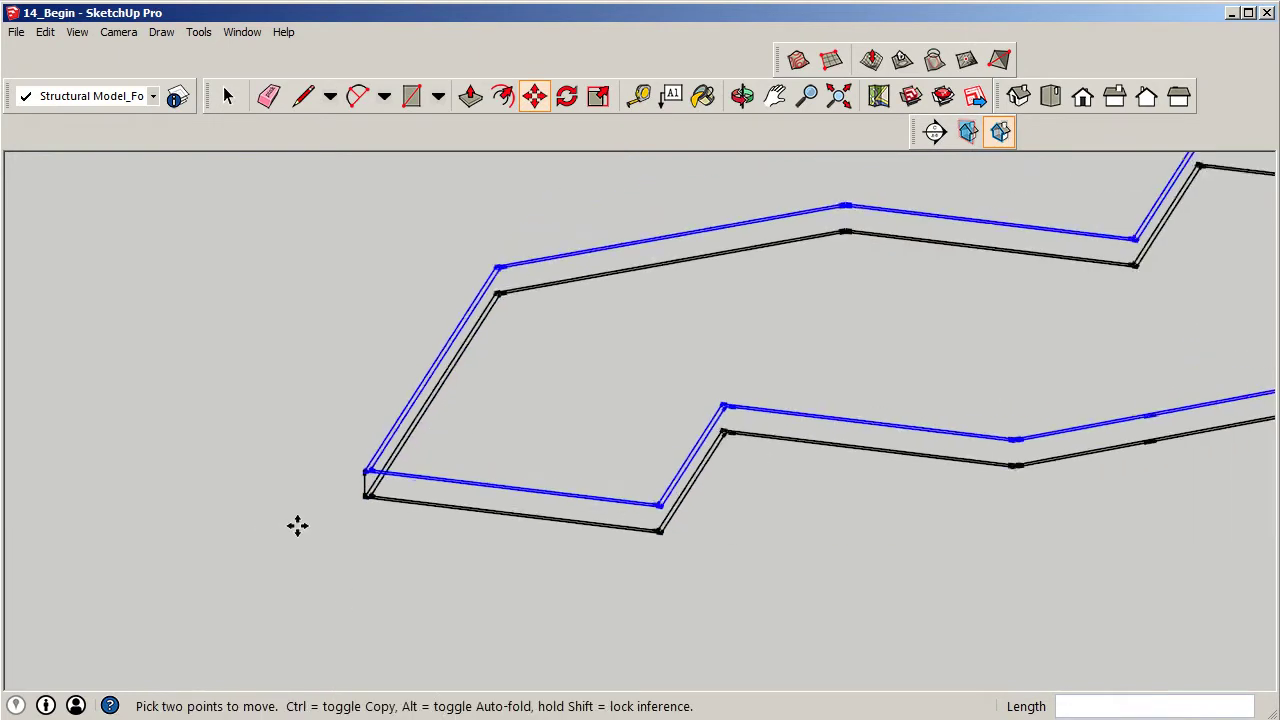
scroll(362, 502, up, 2)
scroll(362, 502, up, 1)
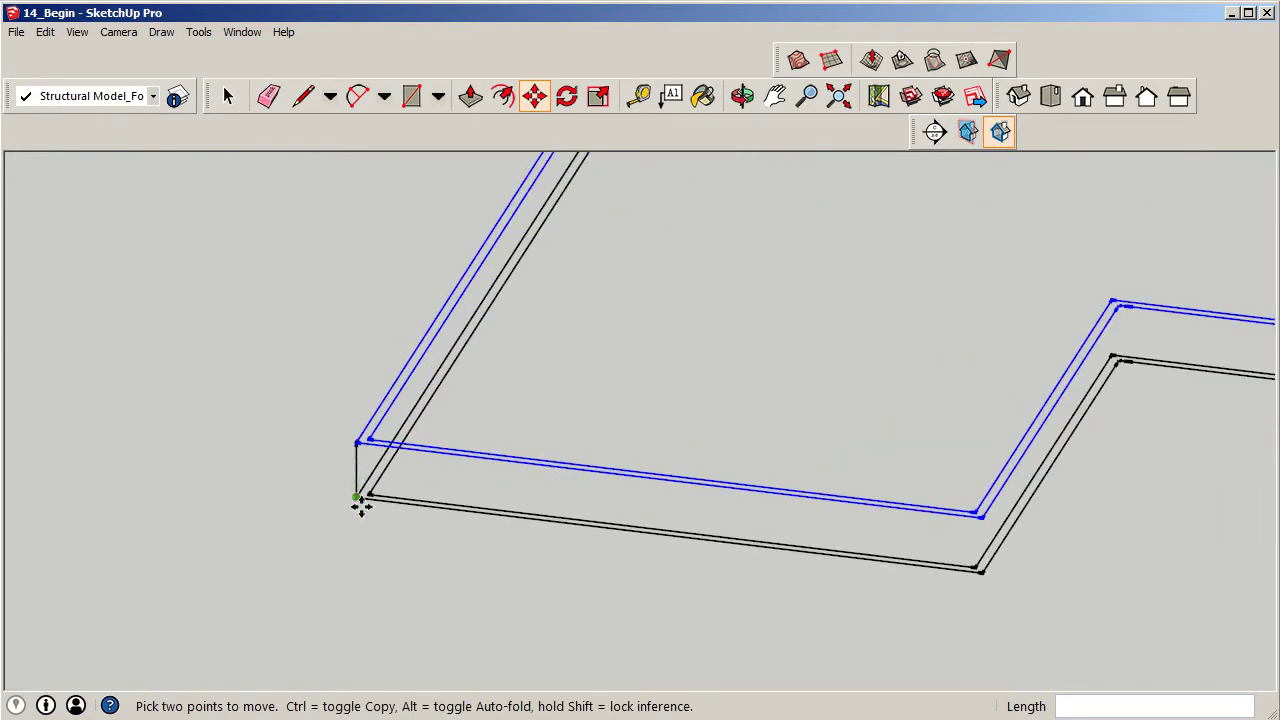
click(227, 96)
click(227, 98)
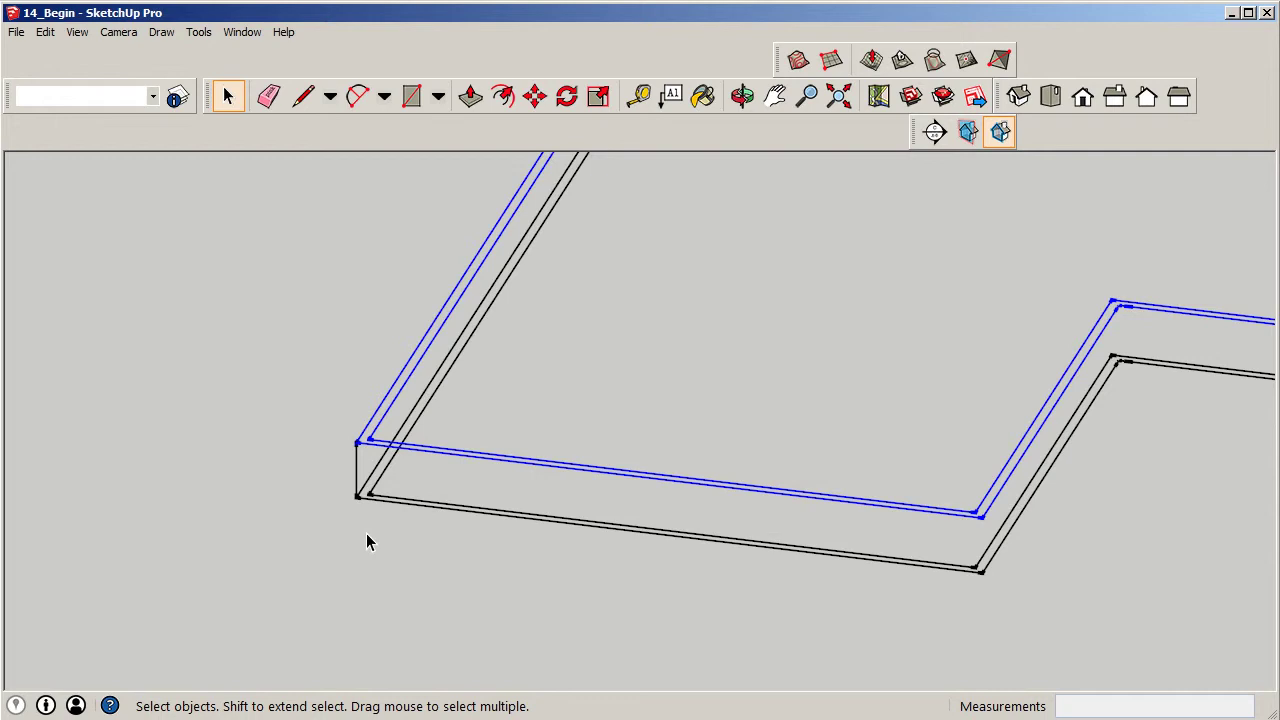
middle_drag(366, 533, 513, 334)
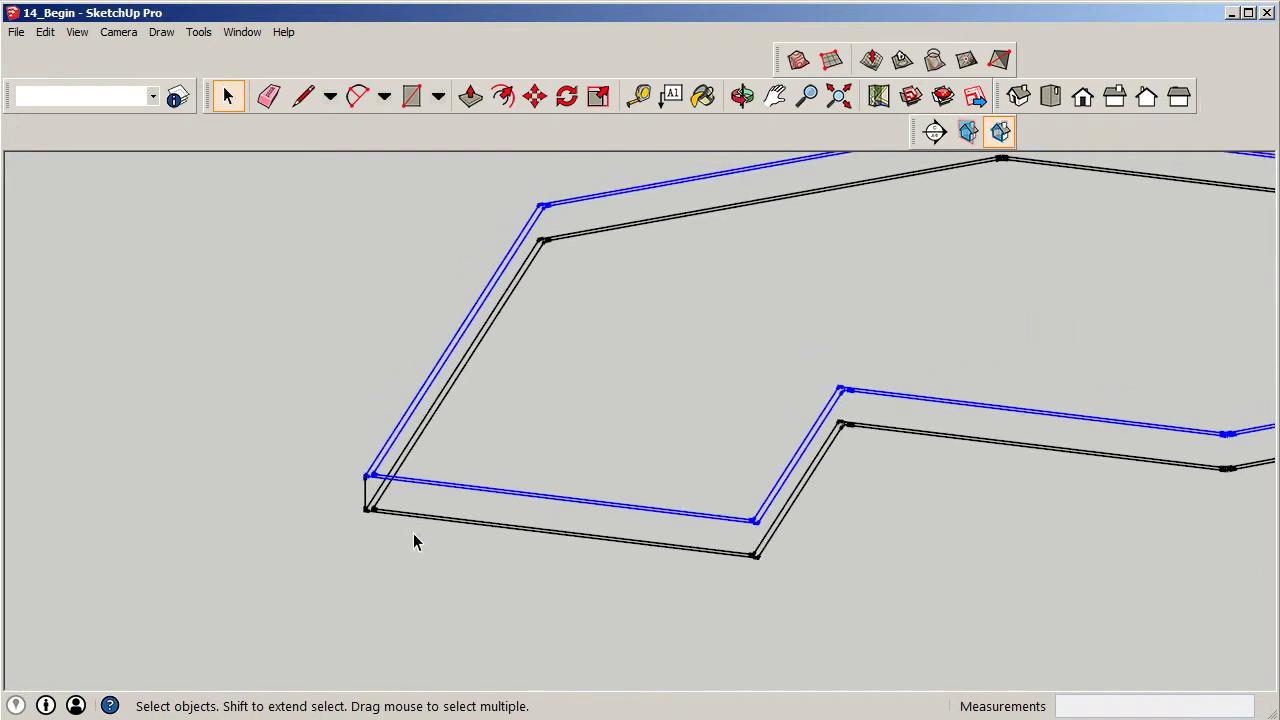
scroll(415, 541, down, 10)
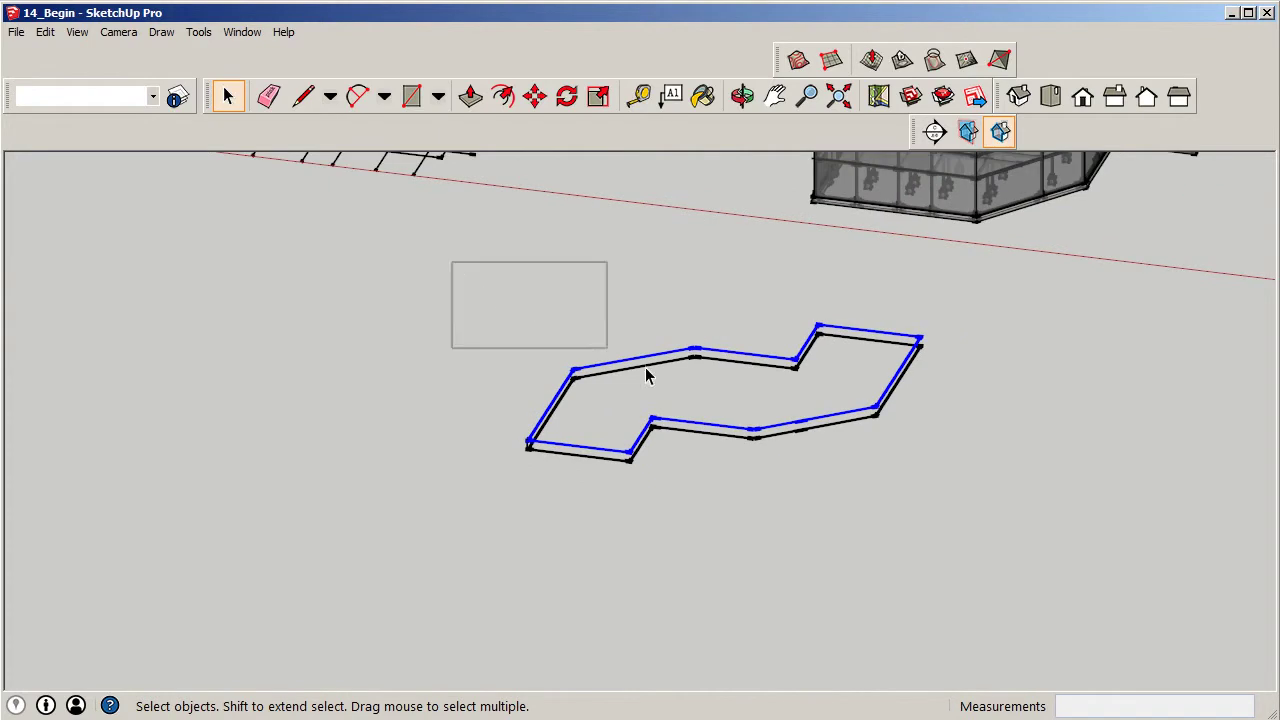
- Select both outlines and make them a component named 'ref_spand.'
drag(646, 375, 982, 511)
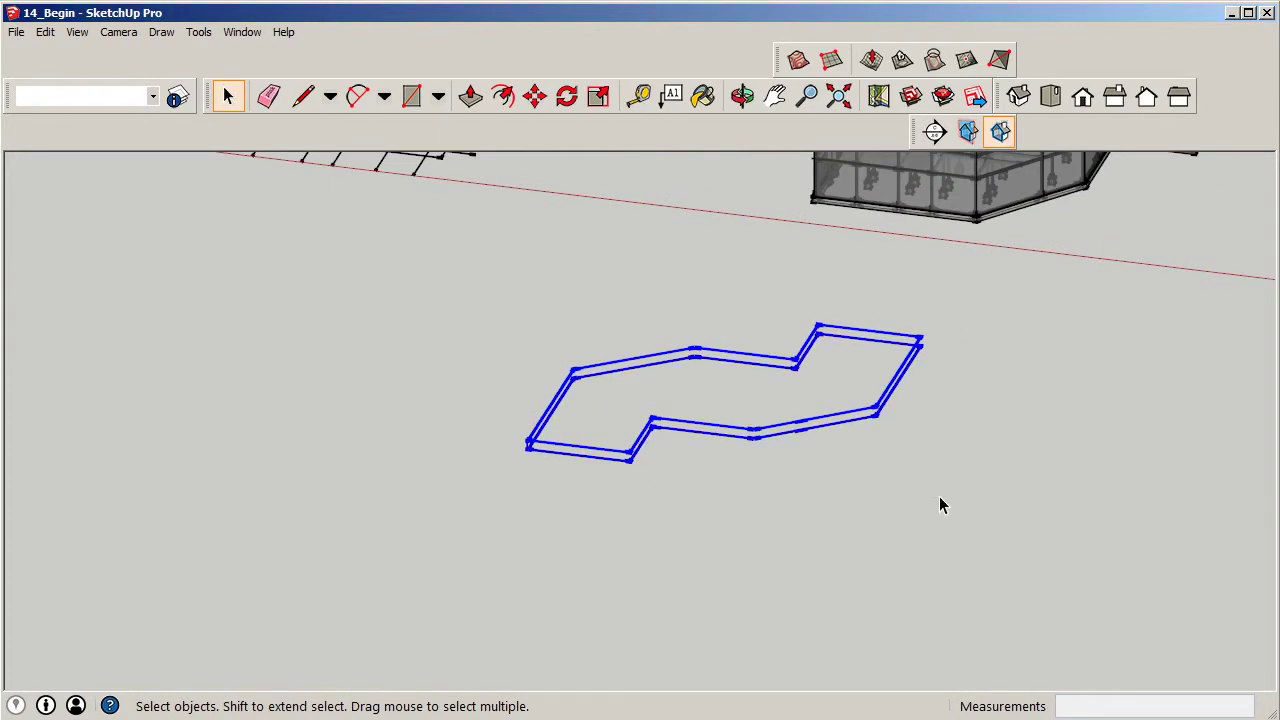
text(g)
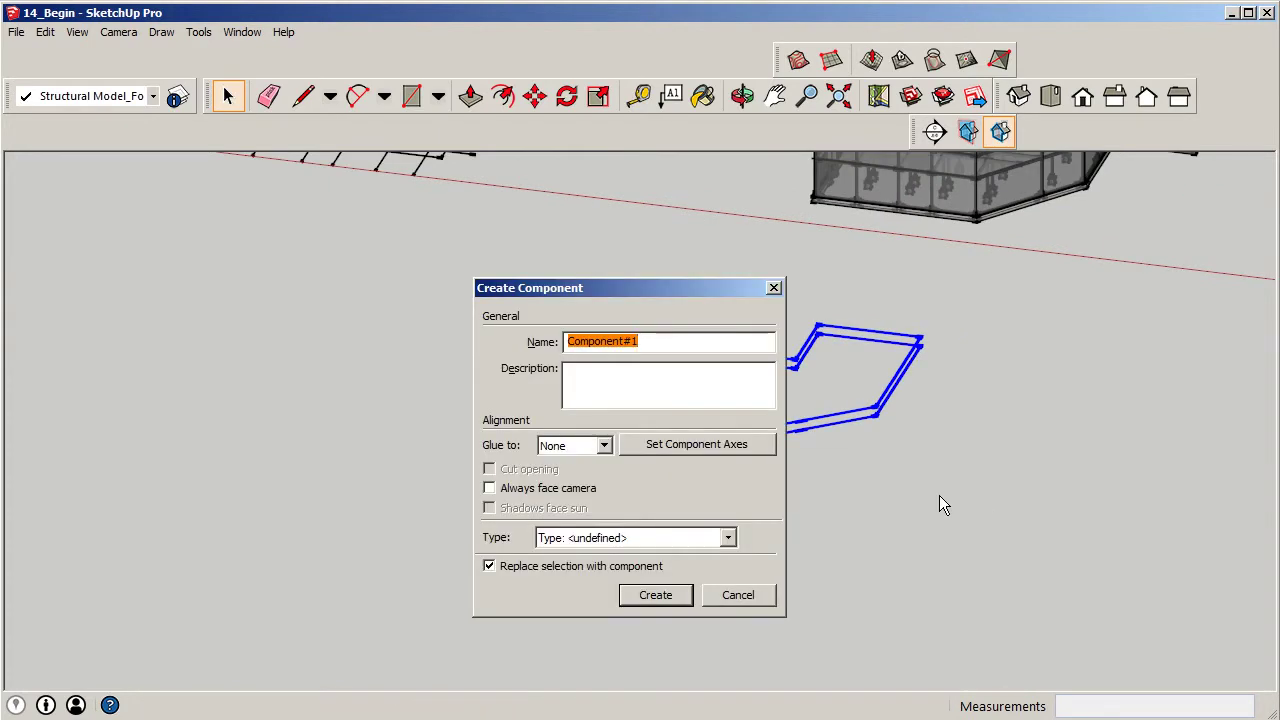
text(g)
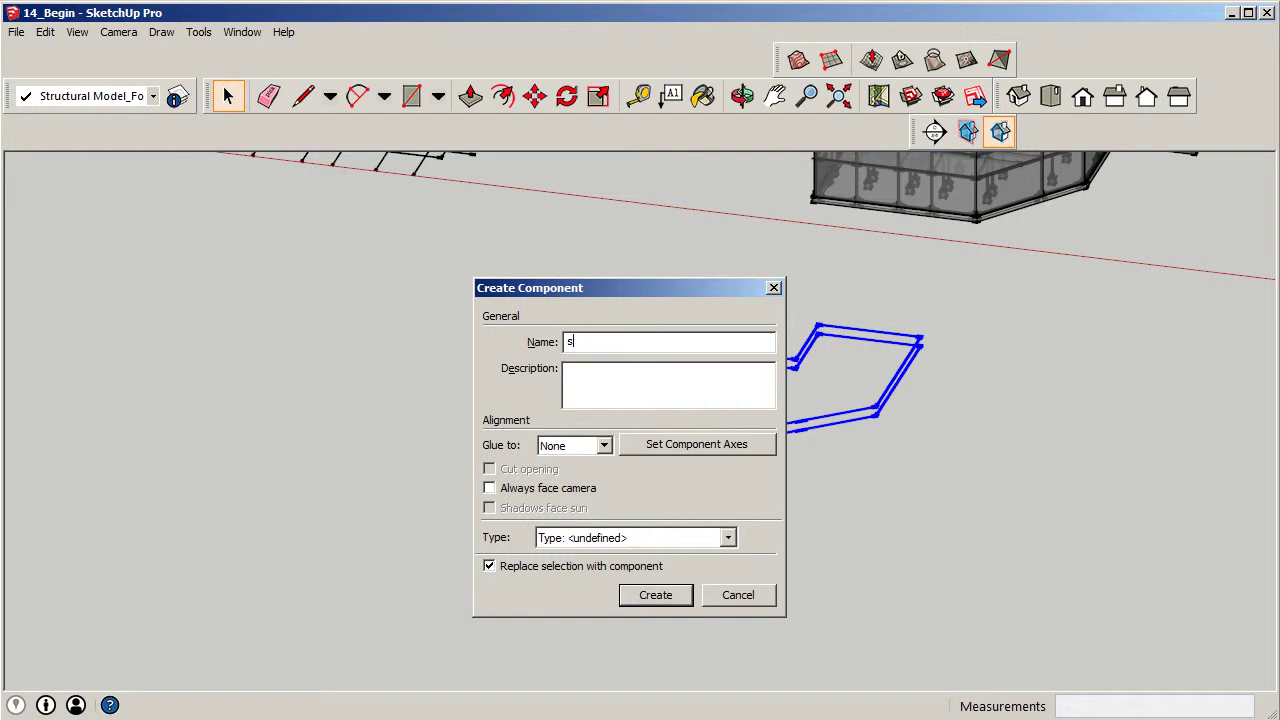
key(BackSpace)
text(ref_spand)
key(BackSpace)
text(.)
click(628, 598)
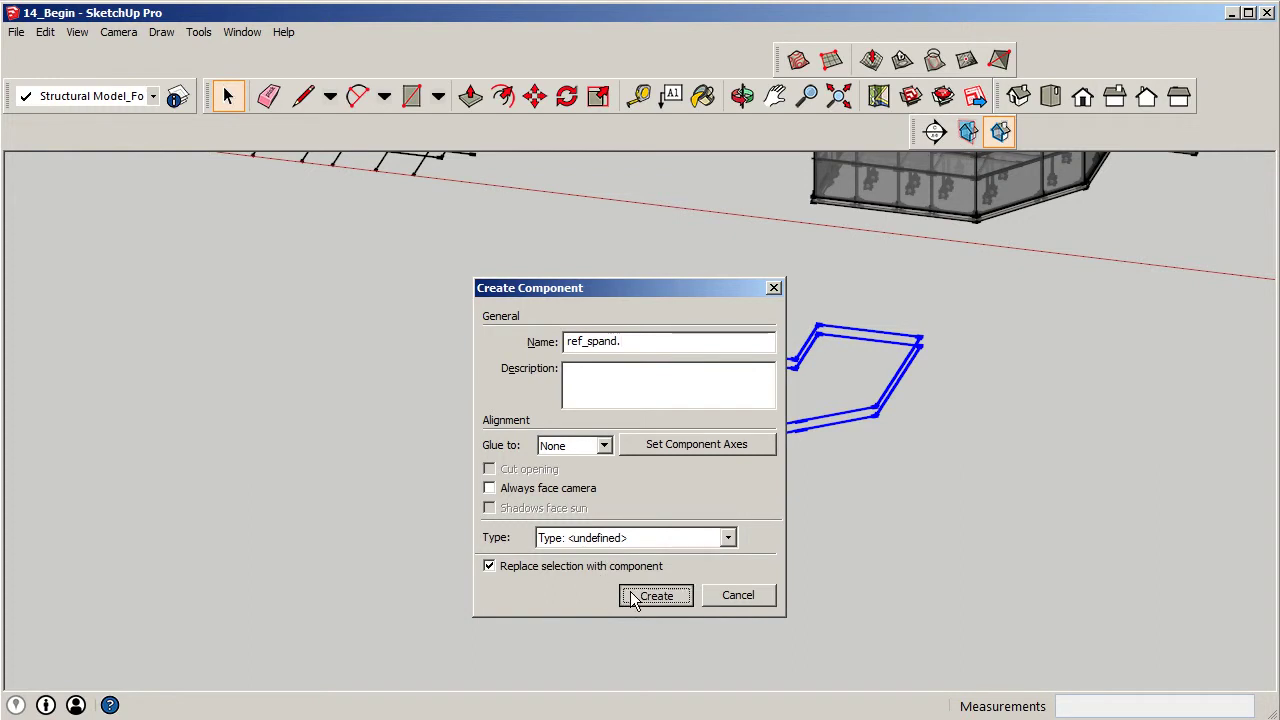
click(503, 535)
scroll(508, 506, down, 3)
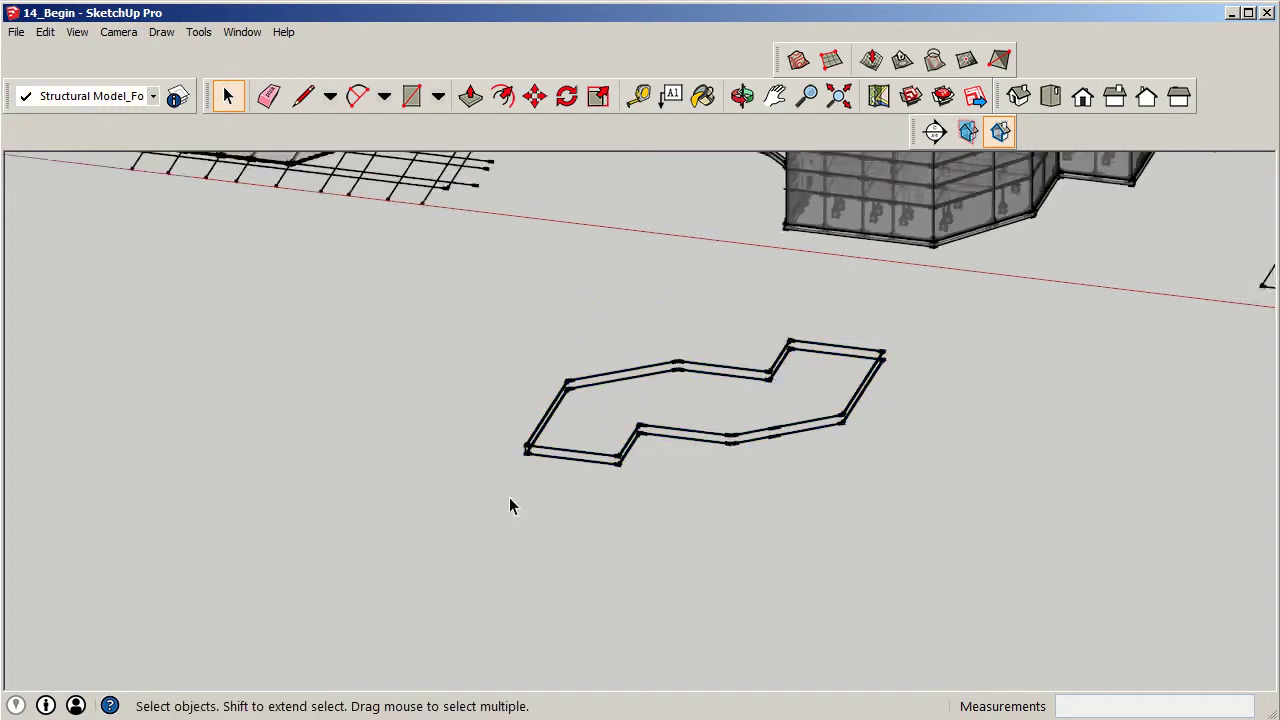
click(550, 464)
scroll(550, 464, up, 2)
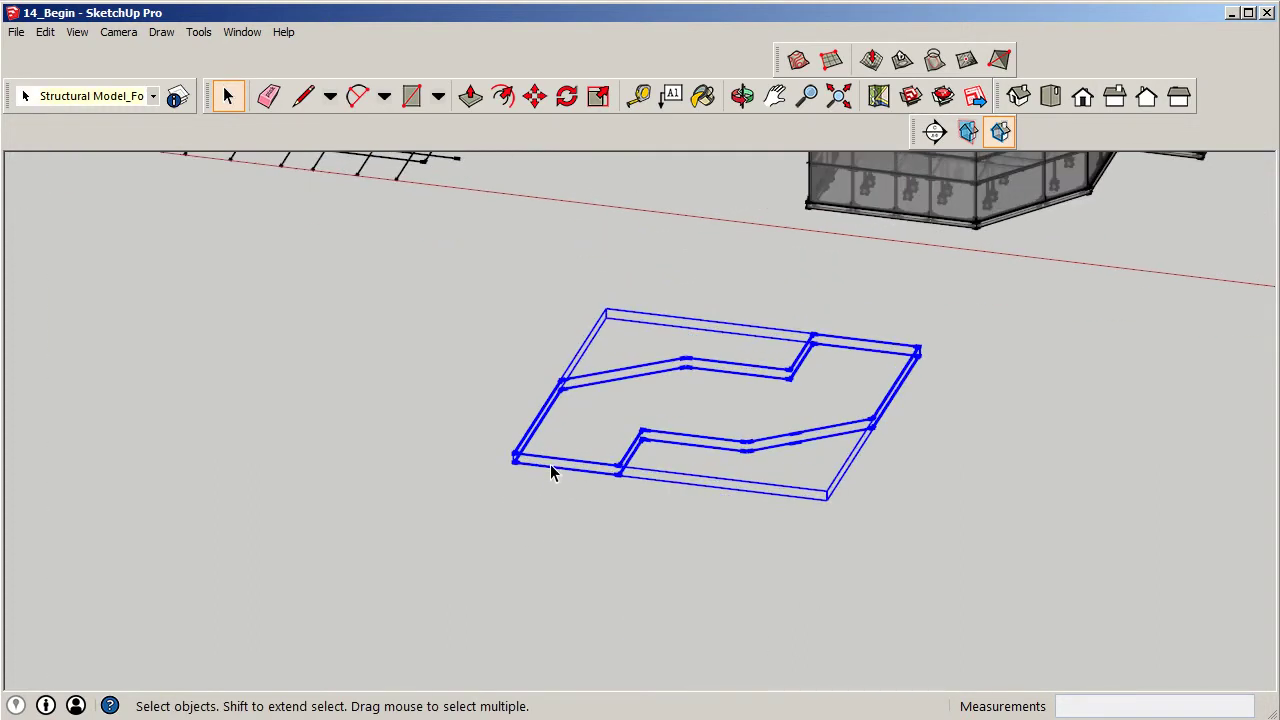
double_click(551, 461)
drag(434, 209, 1010, 628)
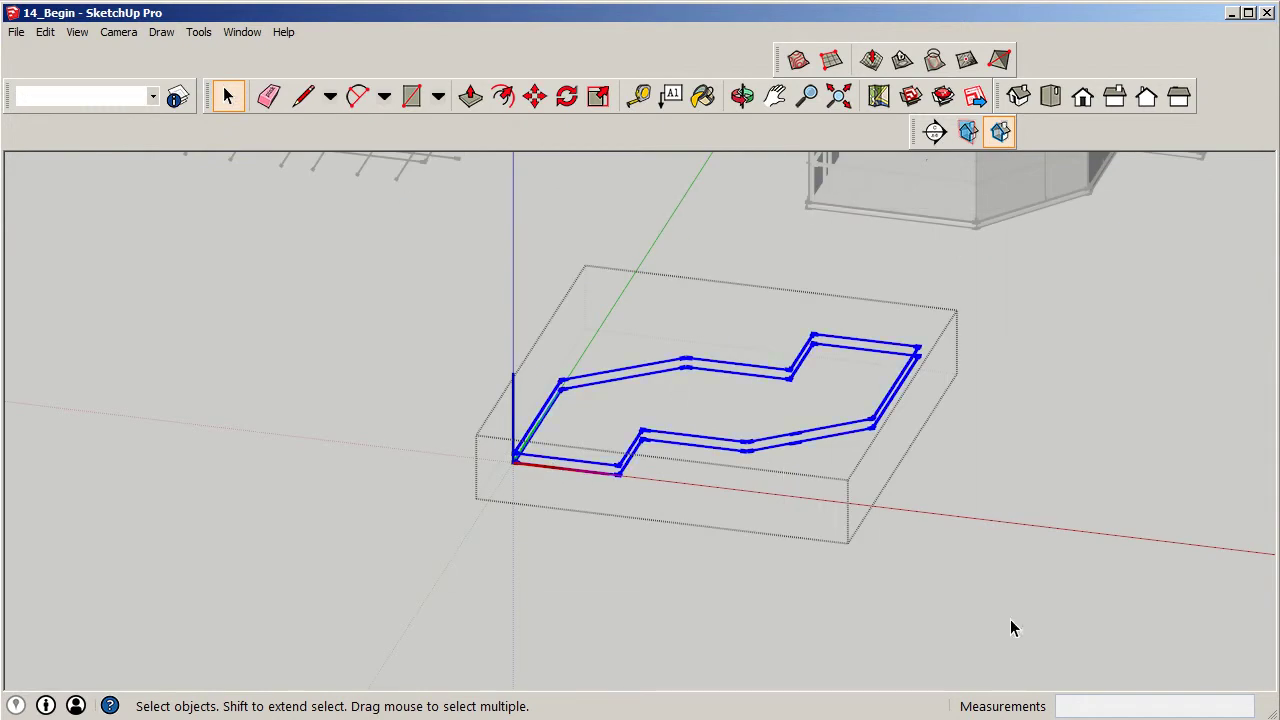
click(1086, 555)
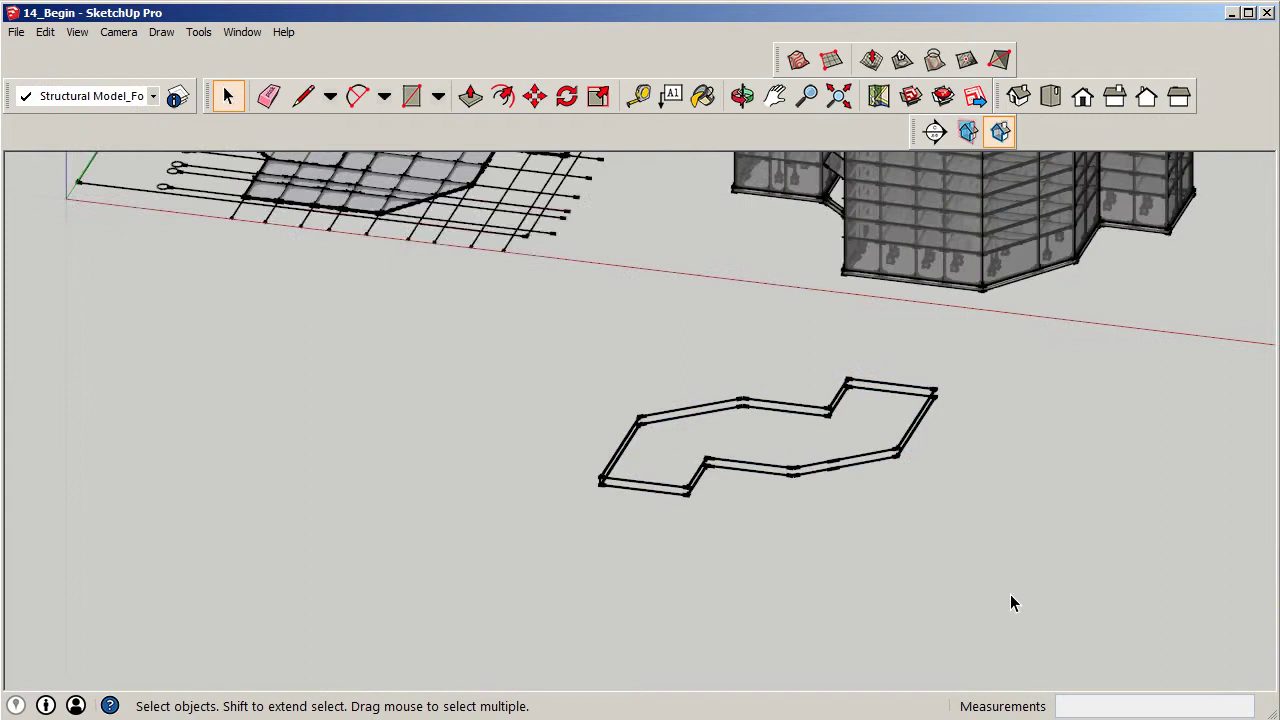
- Orbit and zoom to the tower, then open the tower group for editing
middle_drag(1005, 577, 1140, 670)
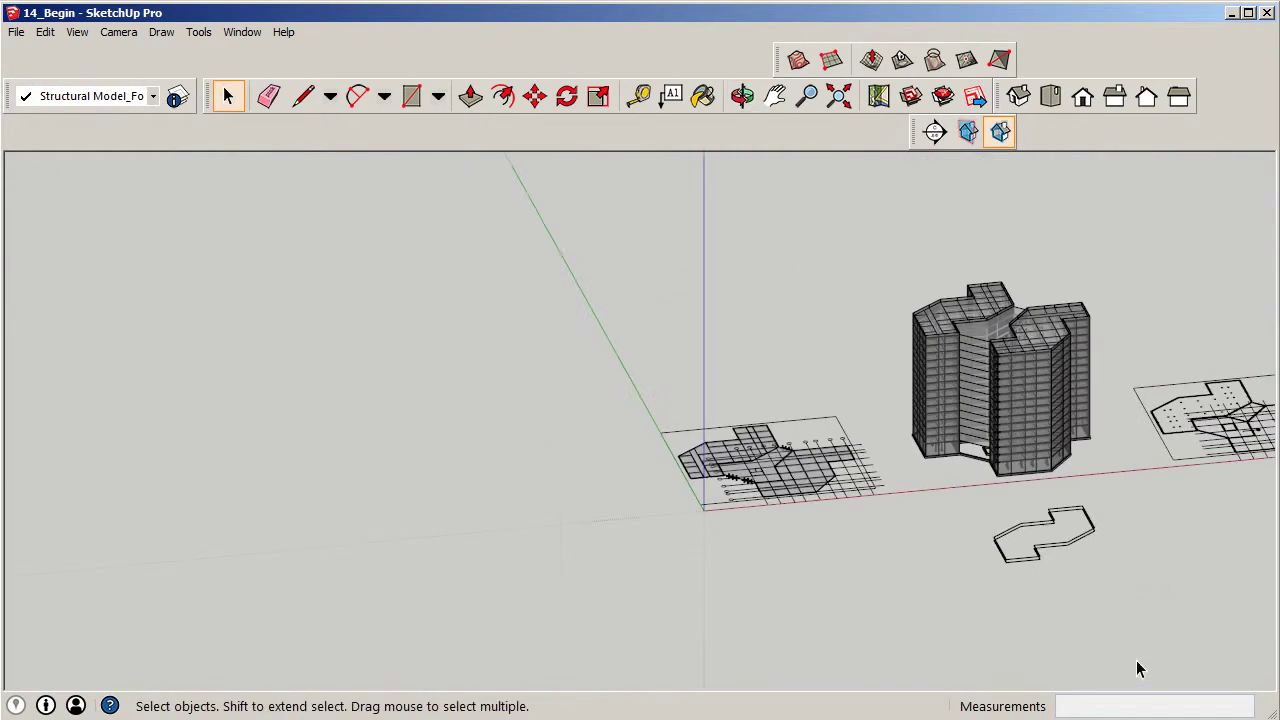
middle_drag(1138, 519, 962, 484)
scroll(903, 440, up, 6)
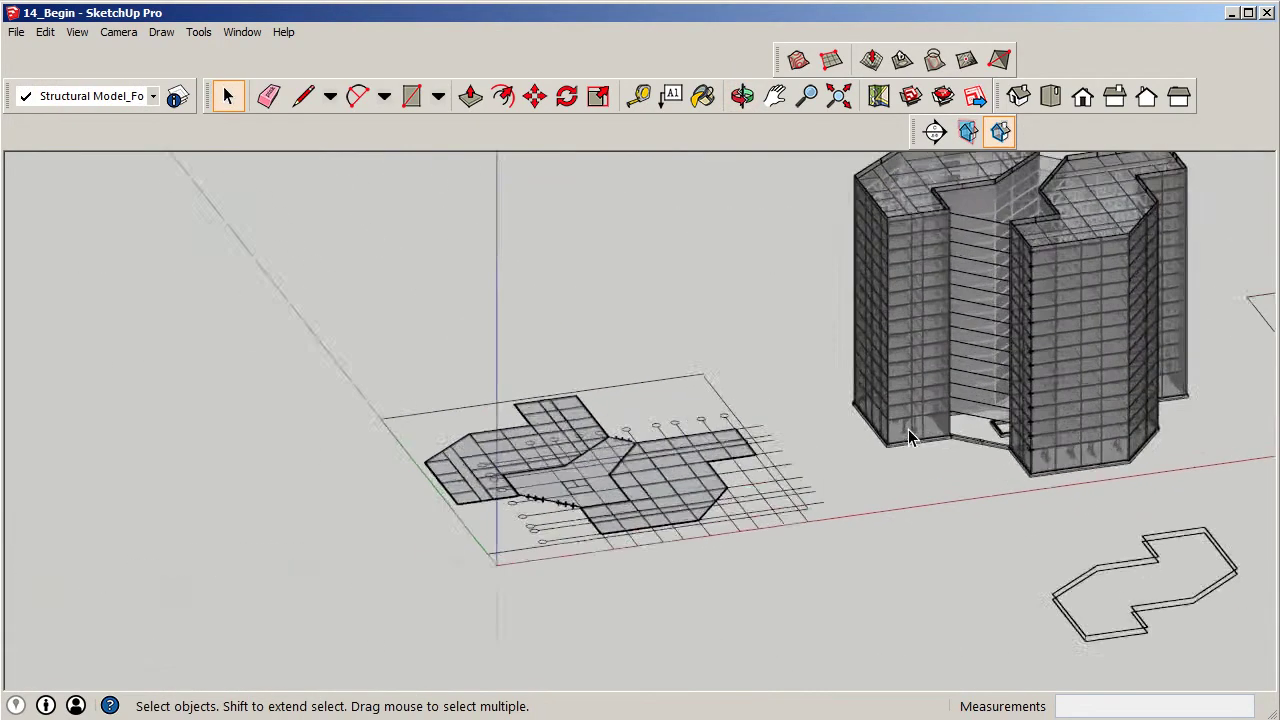
middle_drag(903, 434, 676, 432)
scroll(643, 386, down, 5)
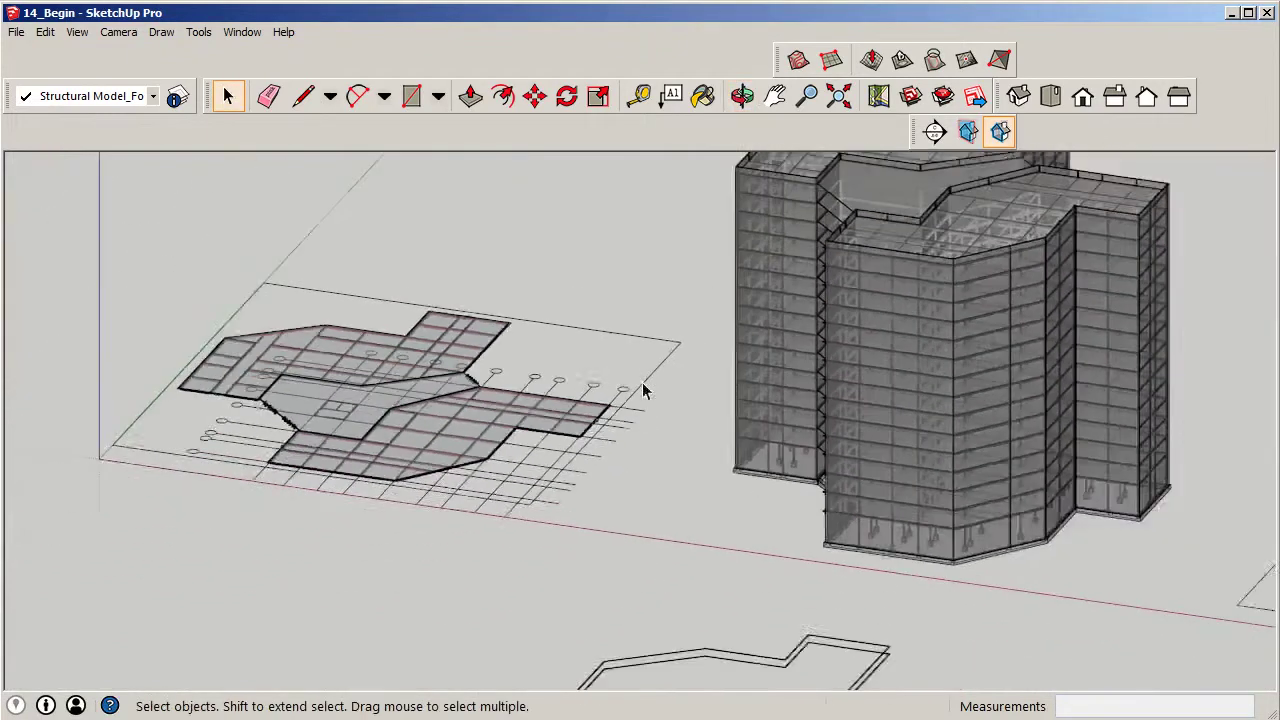
scroll(766, 437, down, 2)
double_click(754, 441)
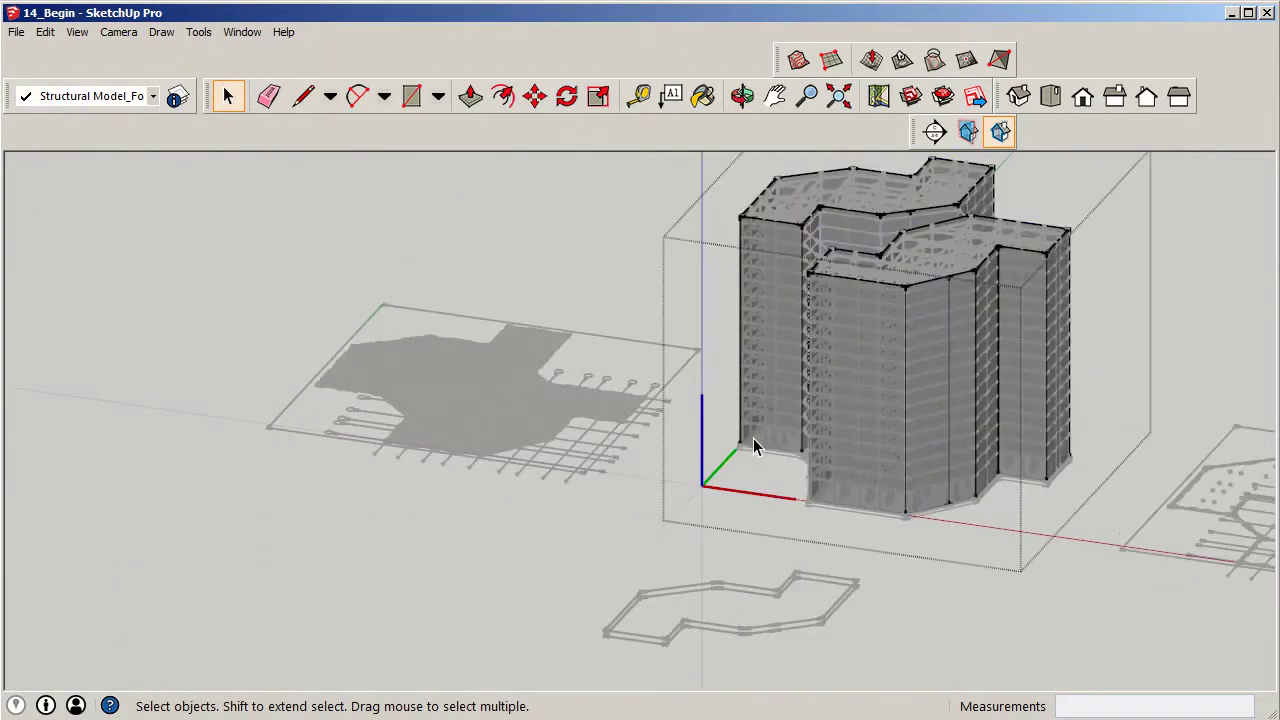
scroll(753, 438, up, 4)
- Open the tower's narrow left wing and select one of its wall faces
double_click(754, 440)
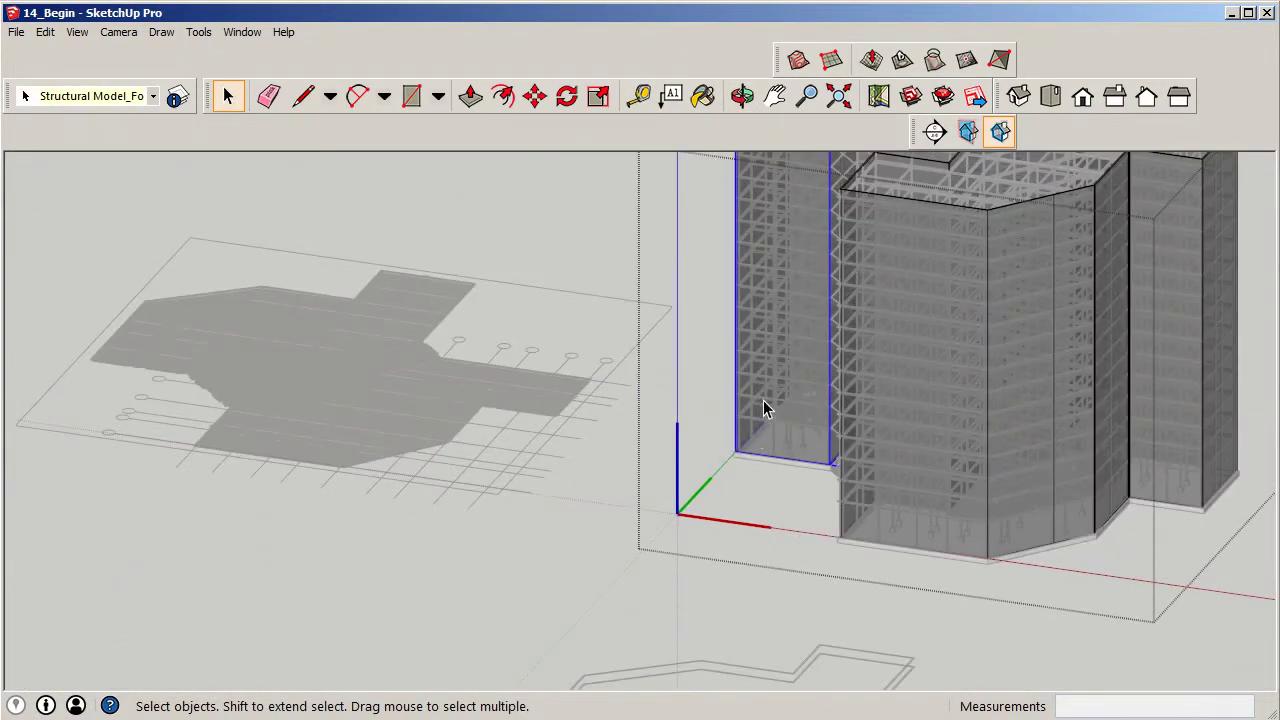
scroll(763, 438, up, 5)
middle_drag(669, 491, 695, 490)
click(694, 461)
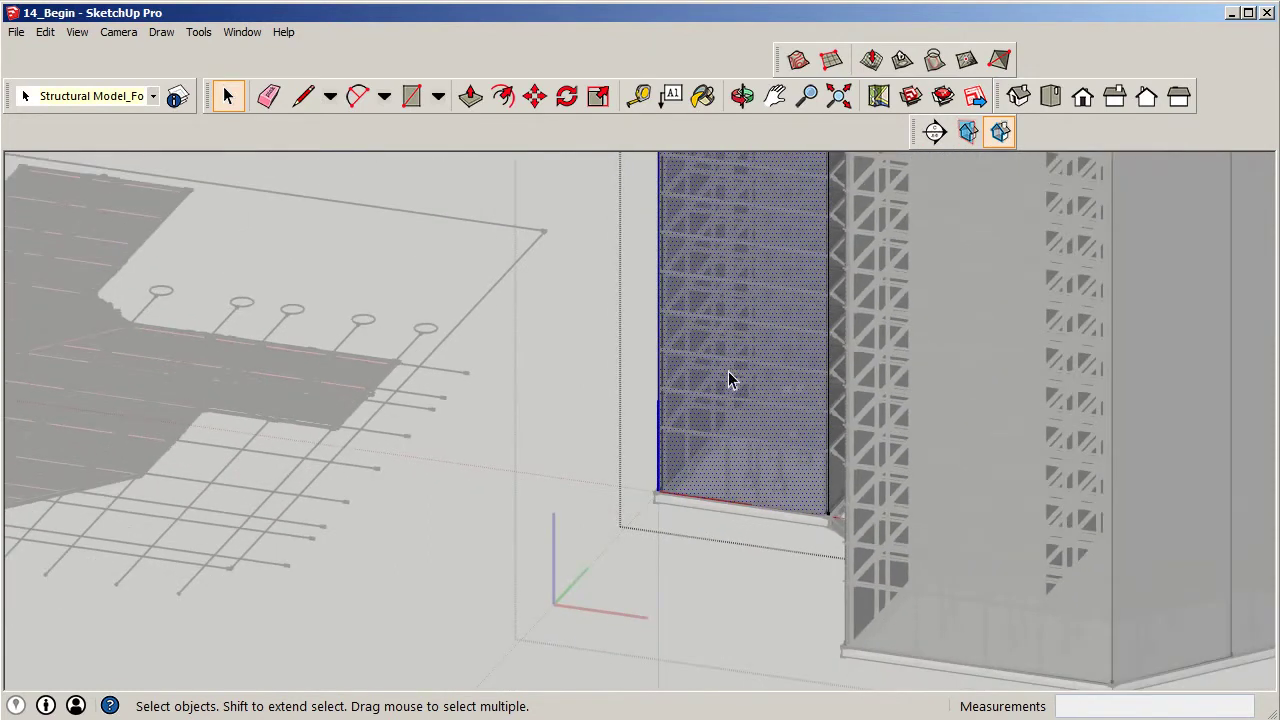
scroll(754, 357, down, 6)
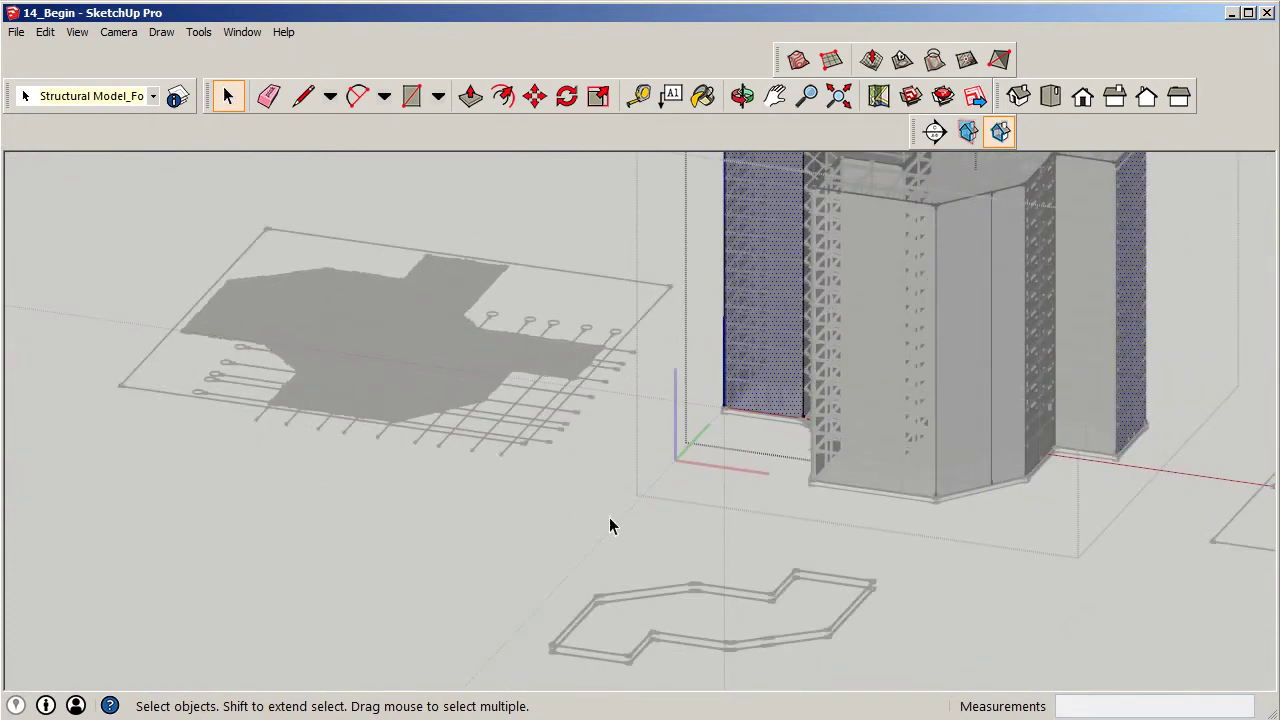
- Paste the ref_spand outline beside the tower and move it to the wing's base corner
key(ctrl+v)
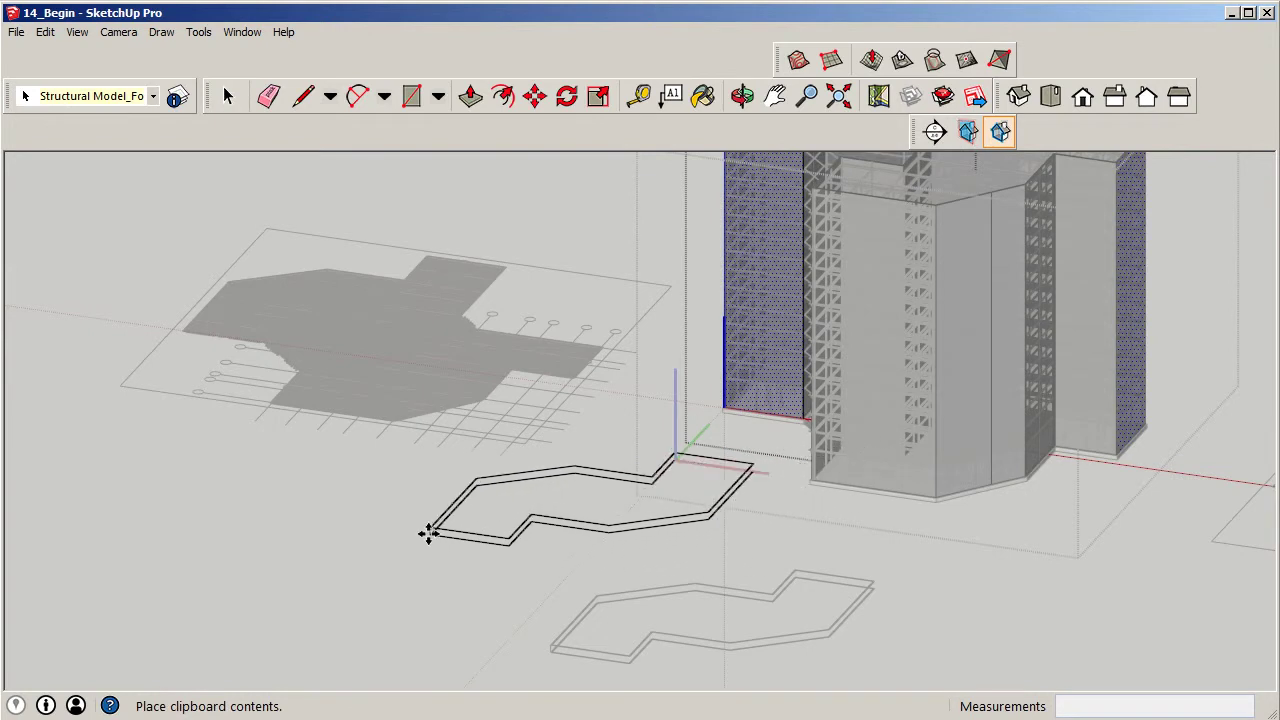
click(427, 533)
scroll(424, 540, up, 10)
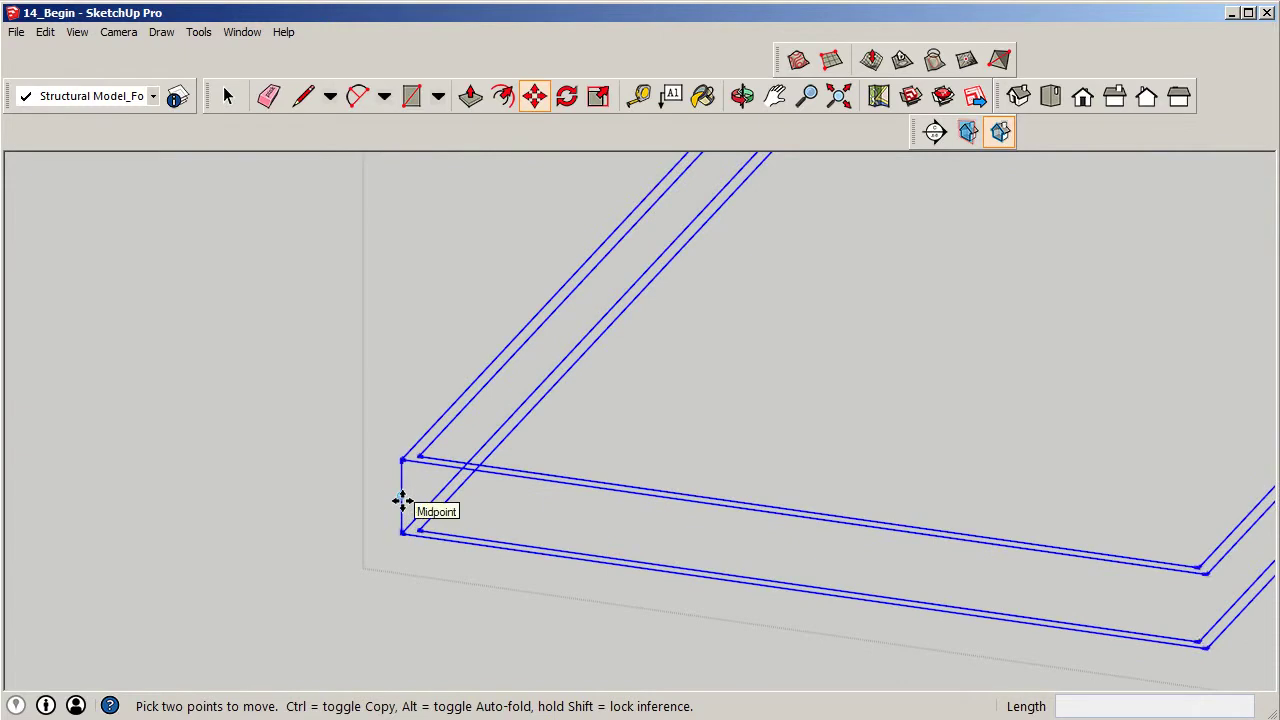
click(400, 500)
scroll(283, 594, down, 10)
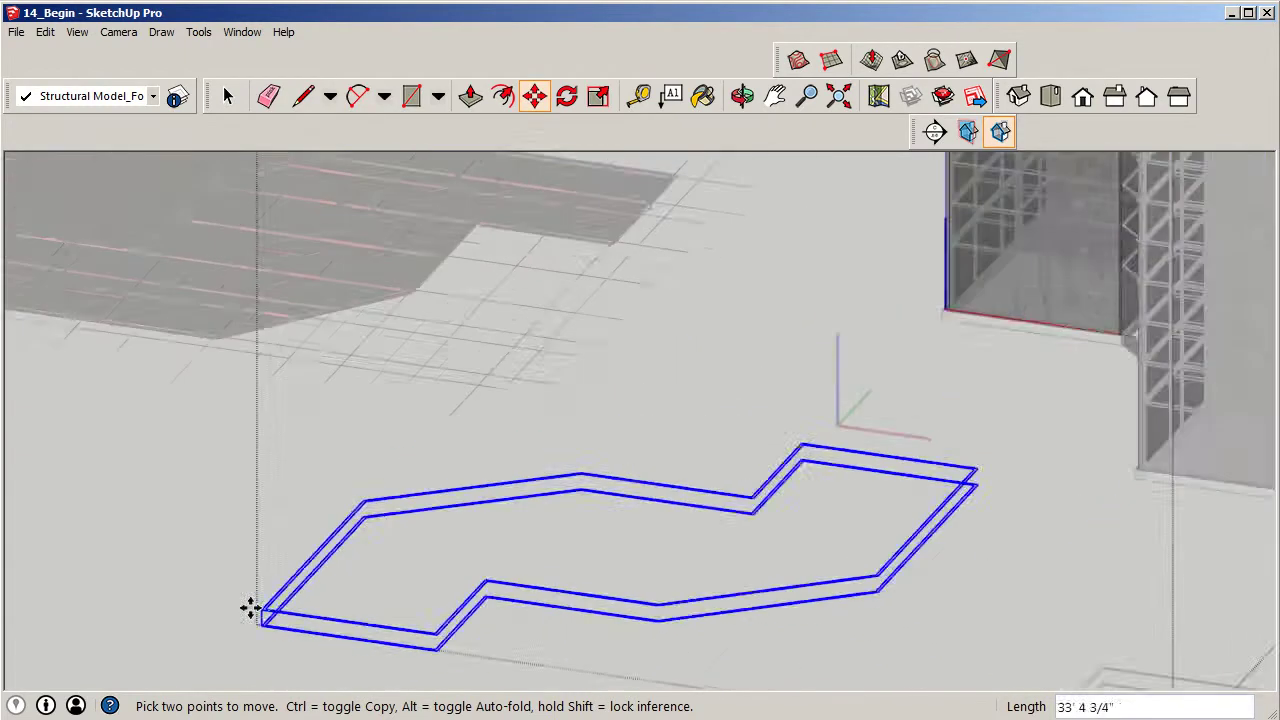
scroll(714, 394, up, 10)
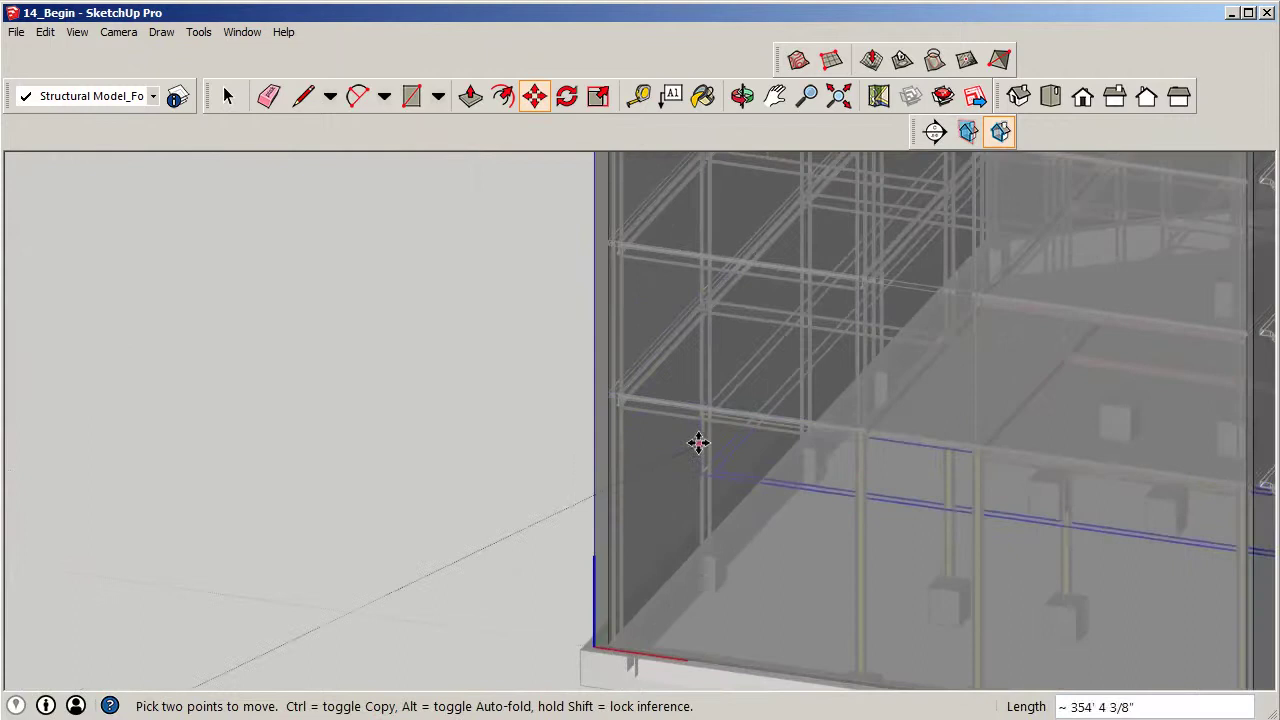
middle_drag(697, 443, 686, 432)
scroll(686, 432, up, 8)
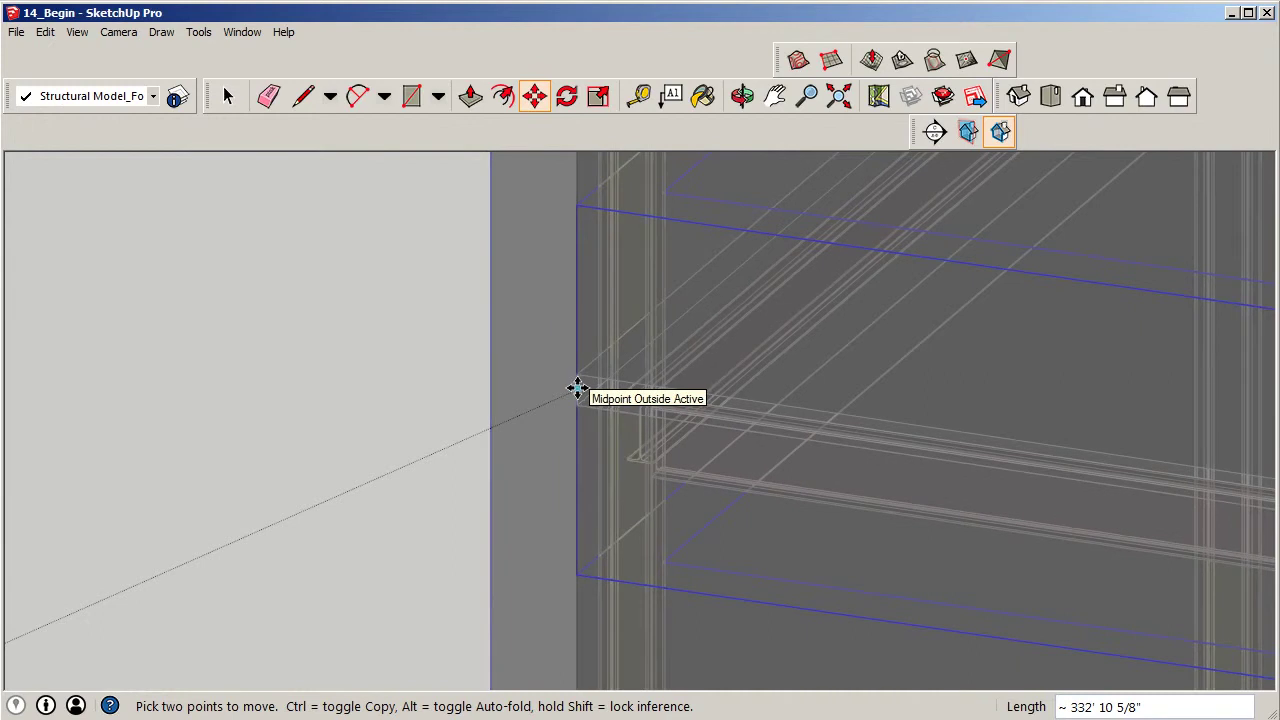
click(490, 402)
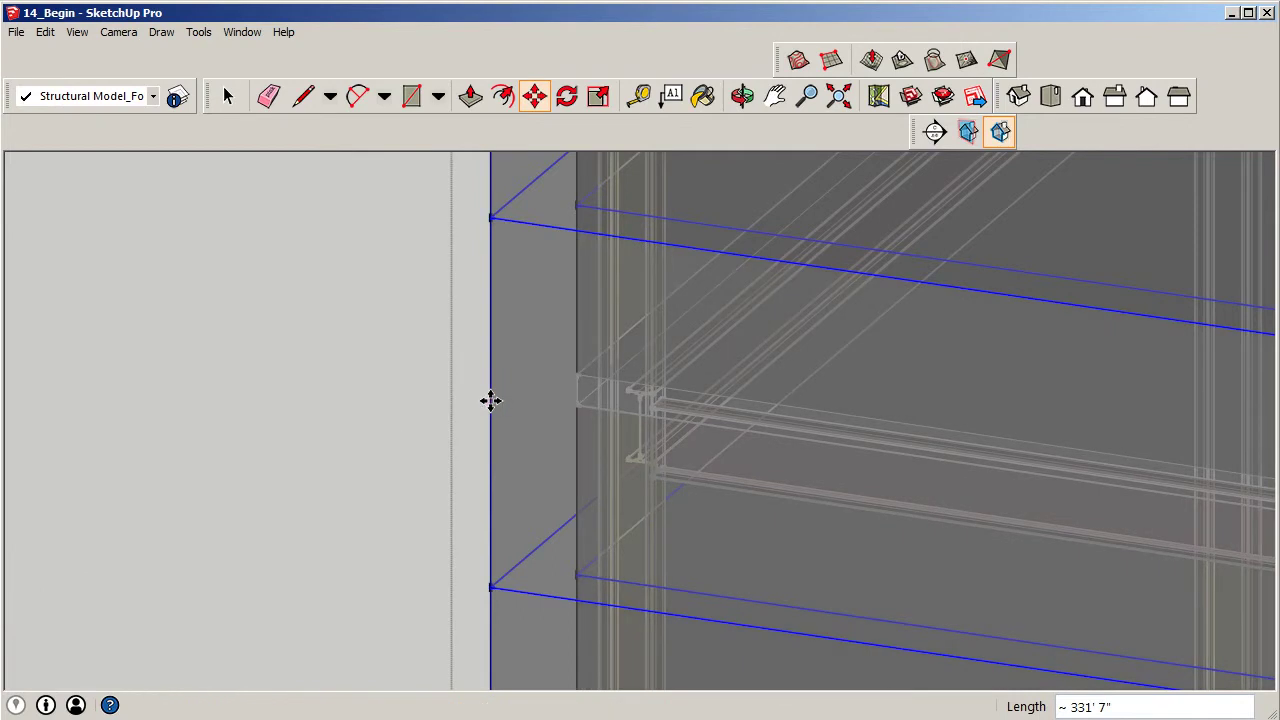
scroll(397, 380, down, 3)
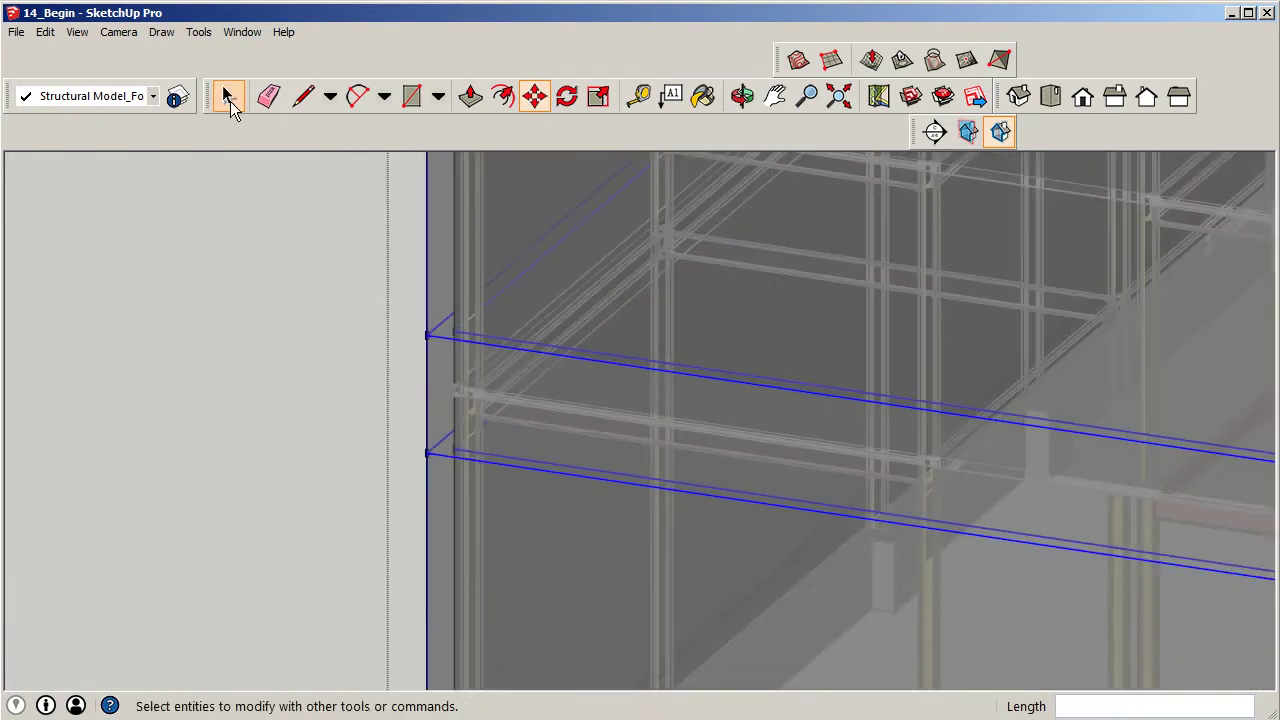
- Select the tower wing's lower wall face, then its large upper wall face
click(228, 96)
scroll(483, 360, down, 3)
click(517, 514)
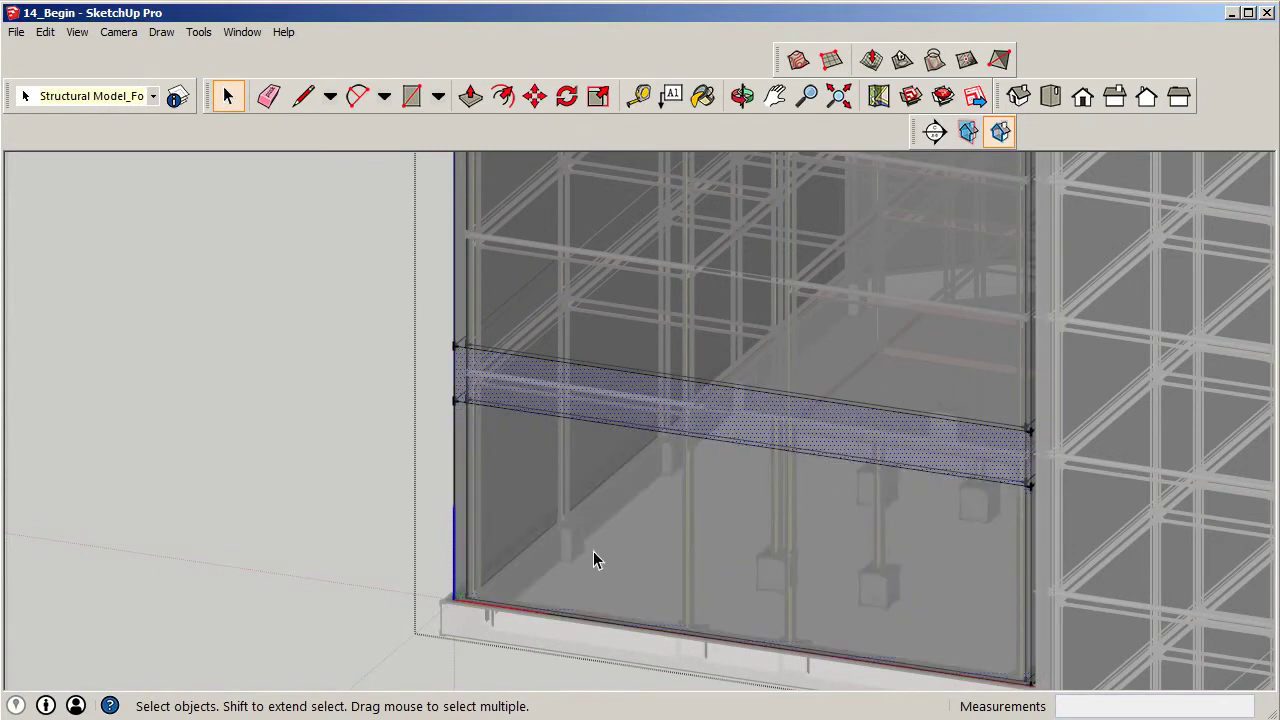
scroll(594, 555, down, 3)
click(646, 403)
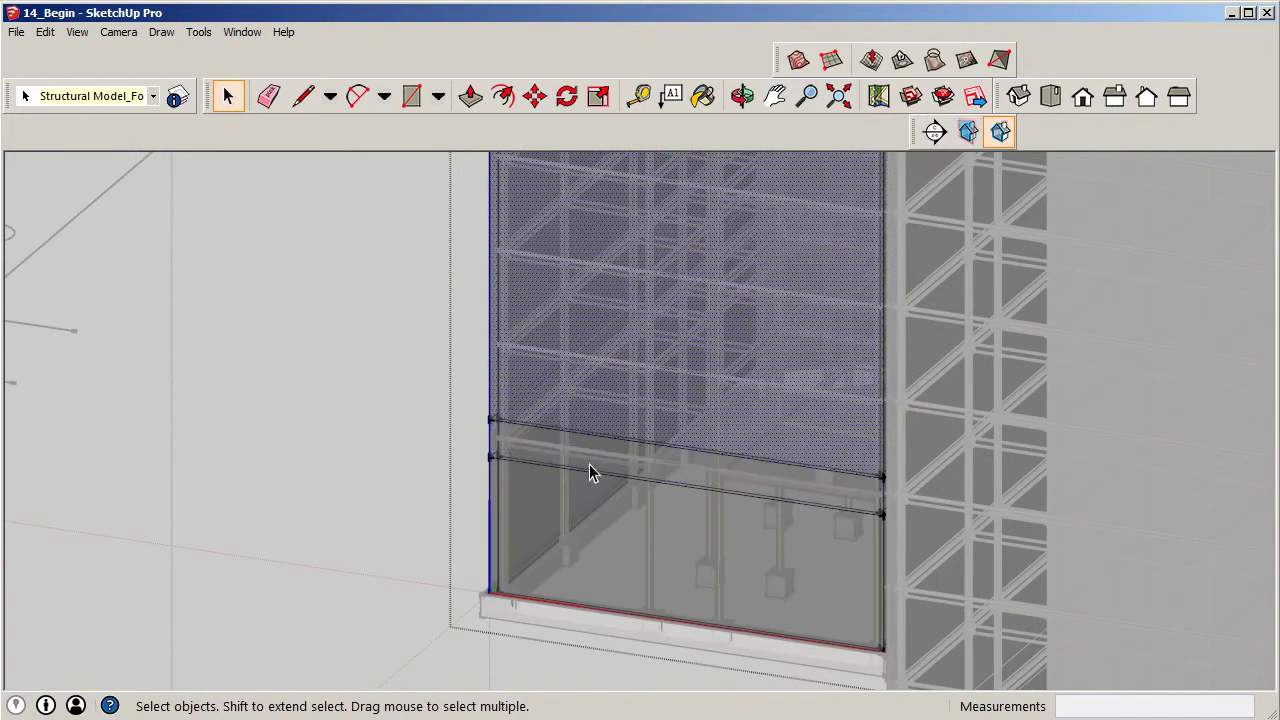
scroll(600, 444, down, 5)
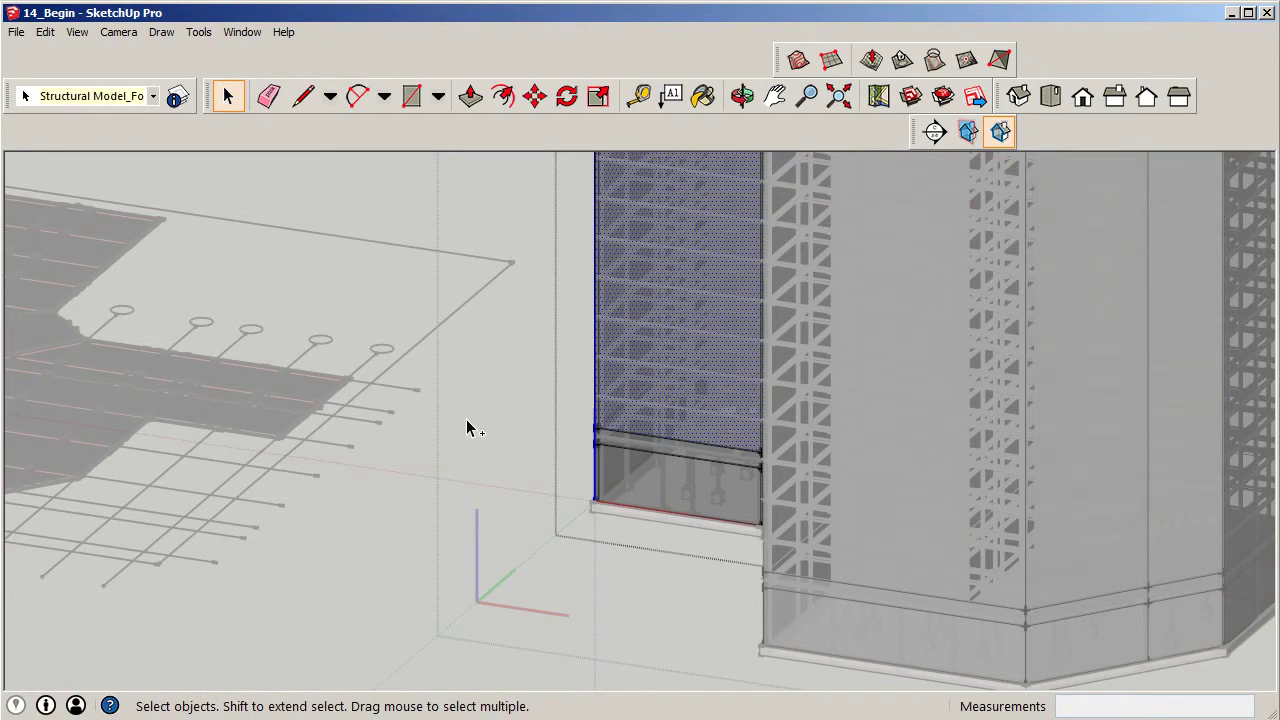
- Paste the outline again and start moving it from its corner toward the base corner
key(ctrl+v)
scroll(469, 432, up, 2)
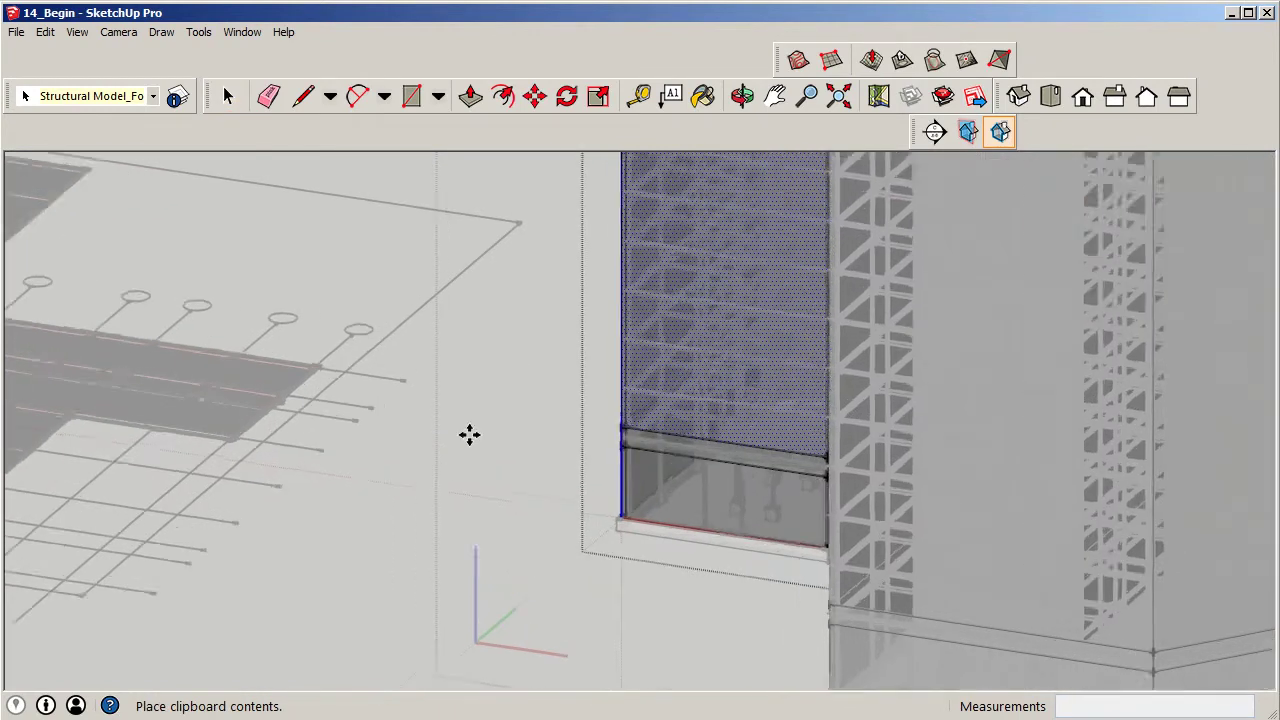
scroll(469, 434, down, 8)
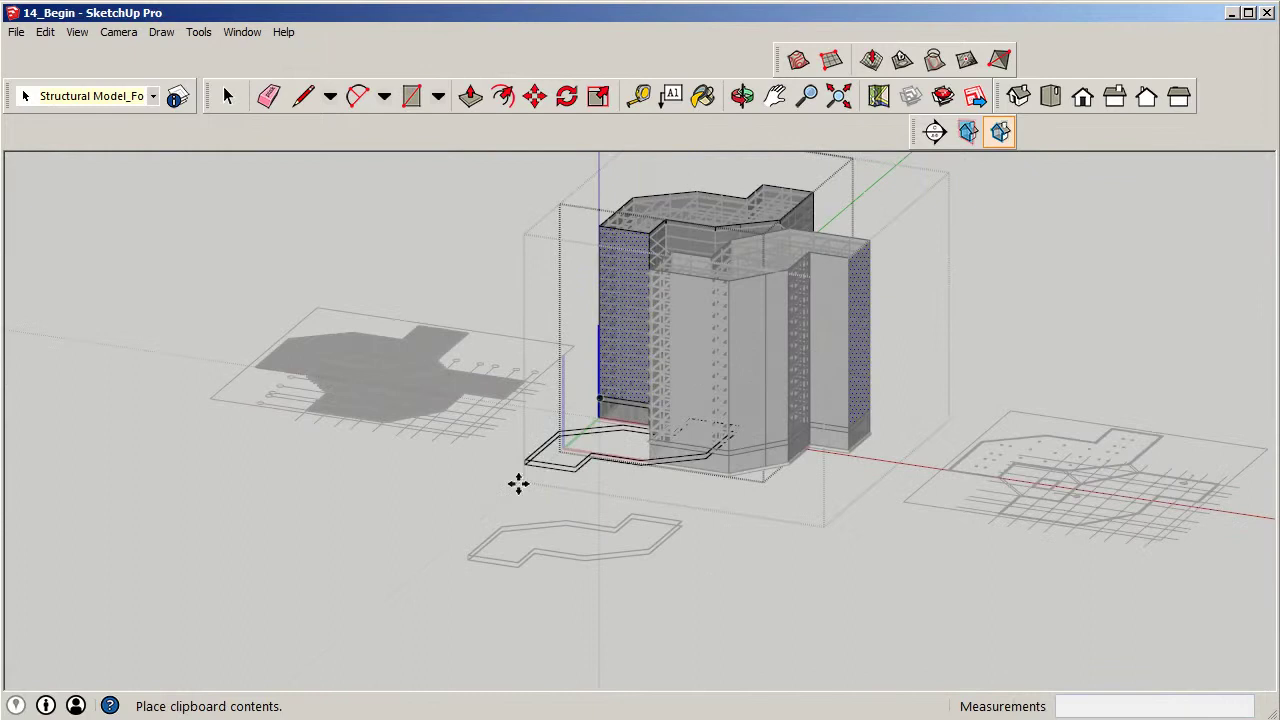
click(419, 508)
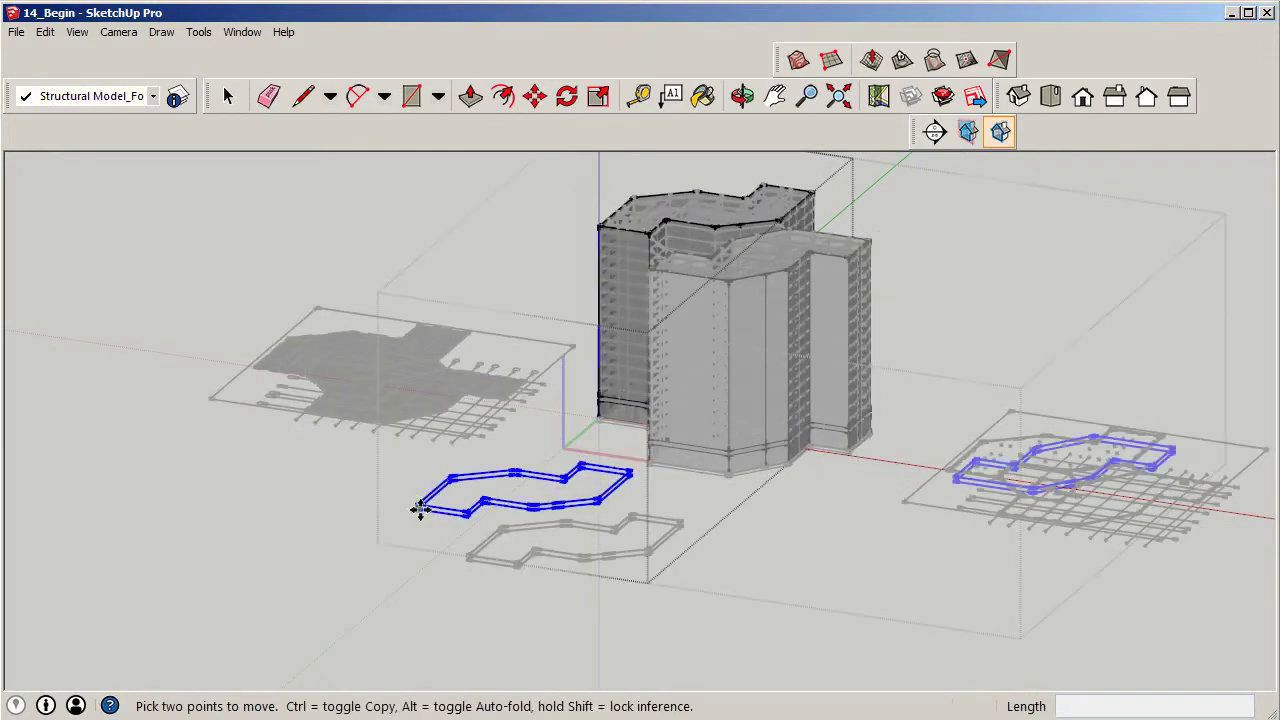
scroll(419, 508, up, 5)
click(401, 496)
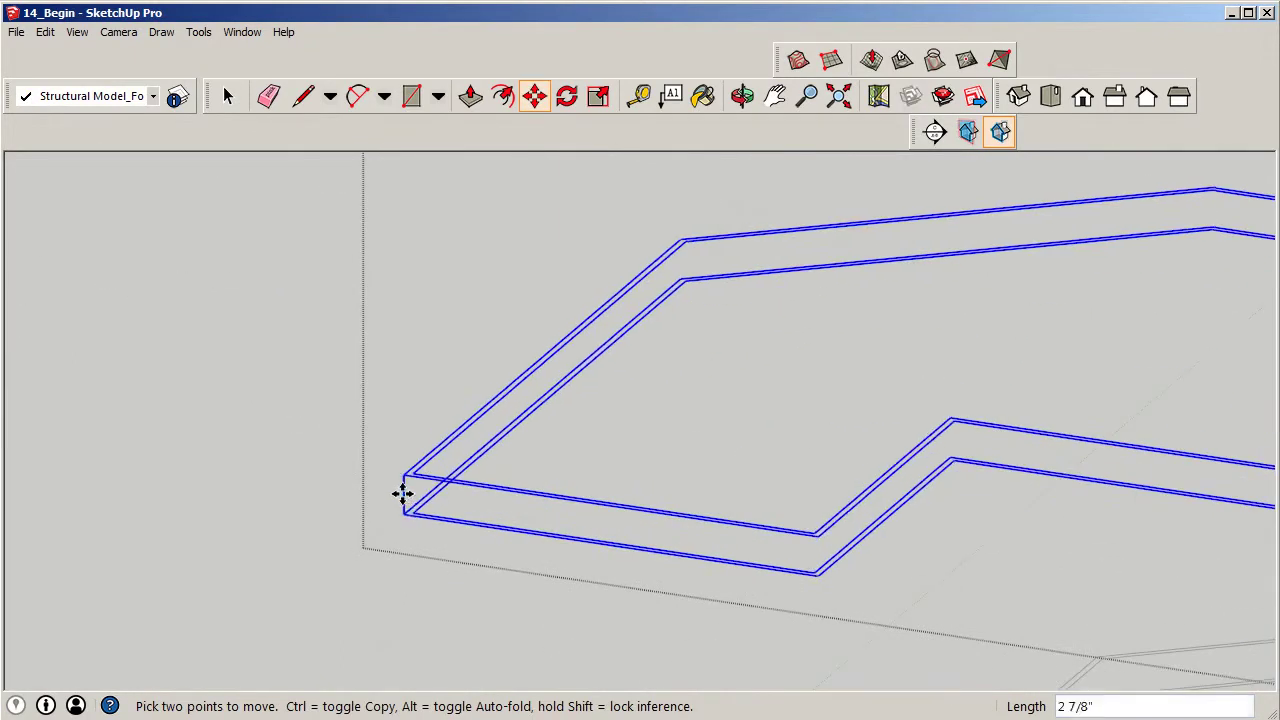
scroll(401, 494, down, 6)
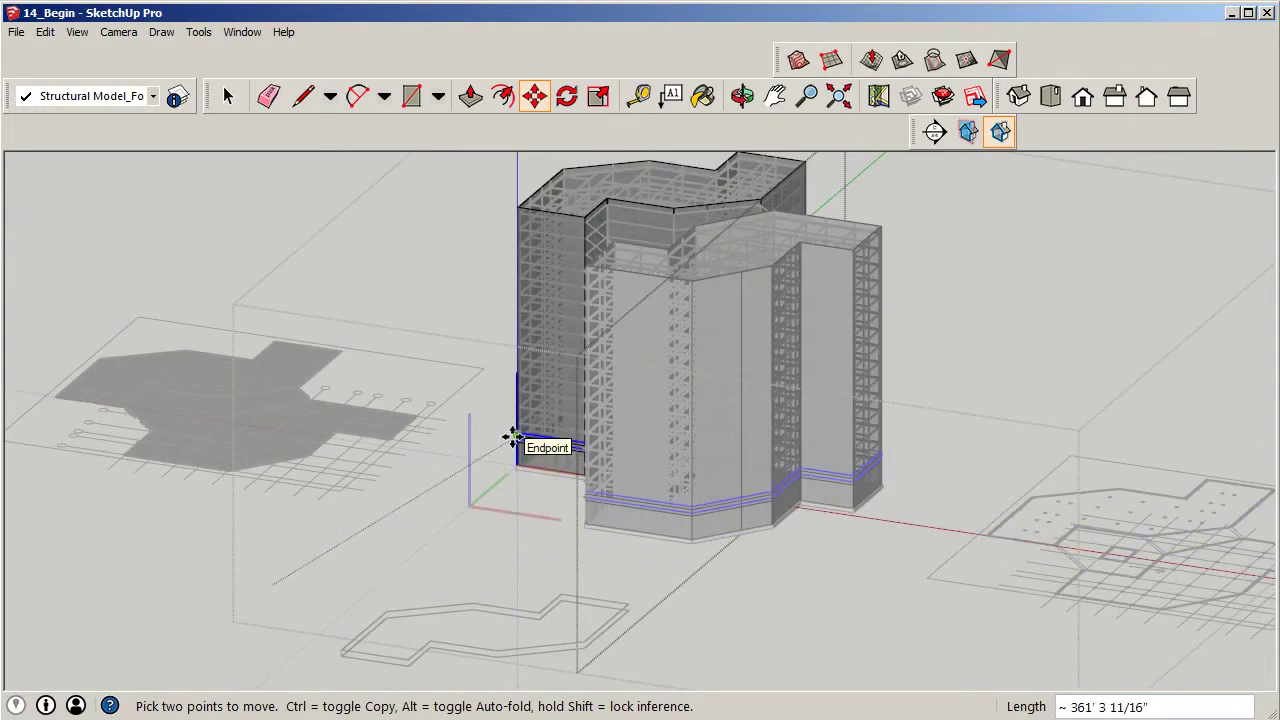
scroll(512, 437, up, 5)
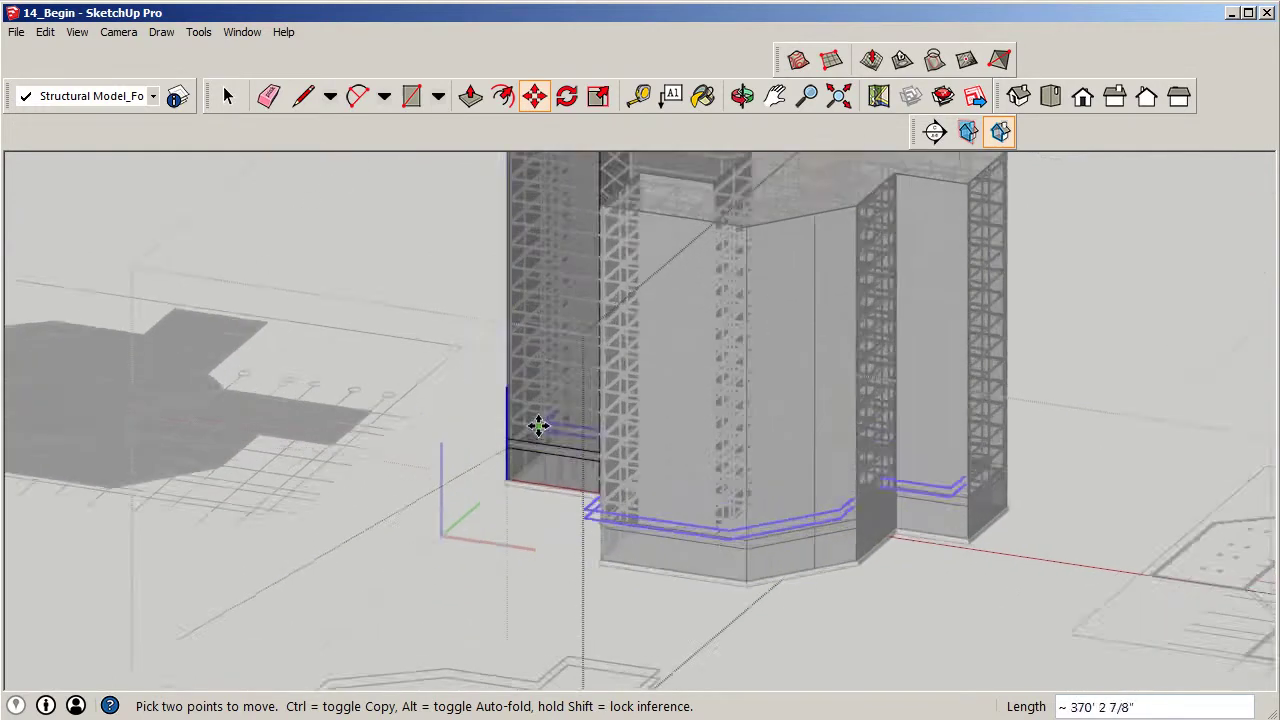
scroll(494, 372, up, 6)
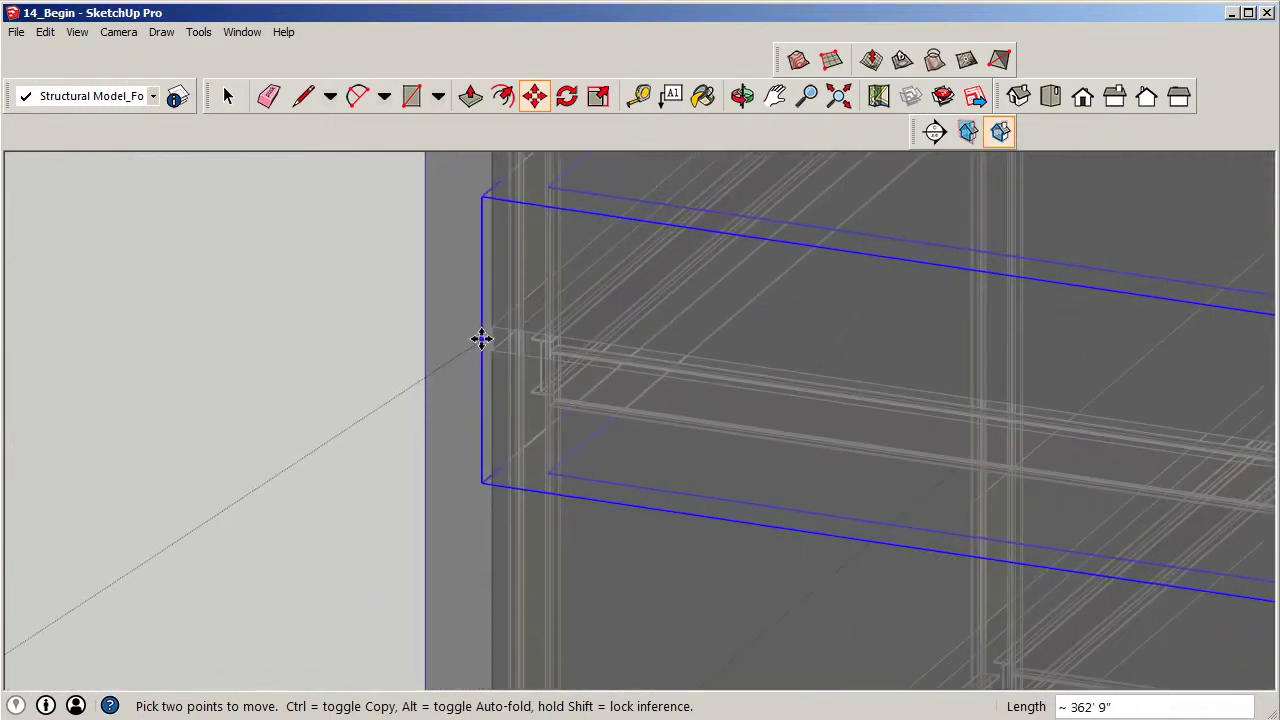
scroll(494, 346, up, 3)
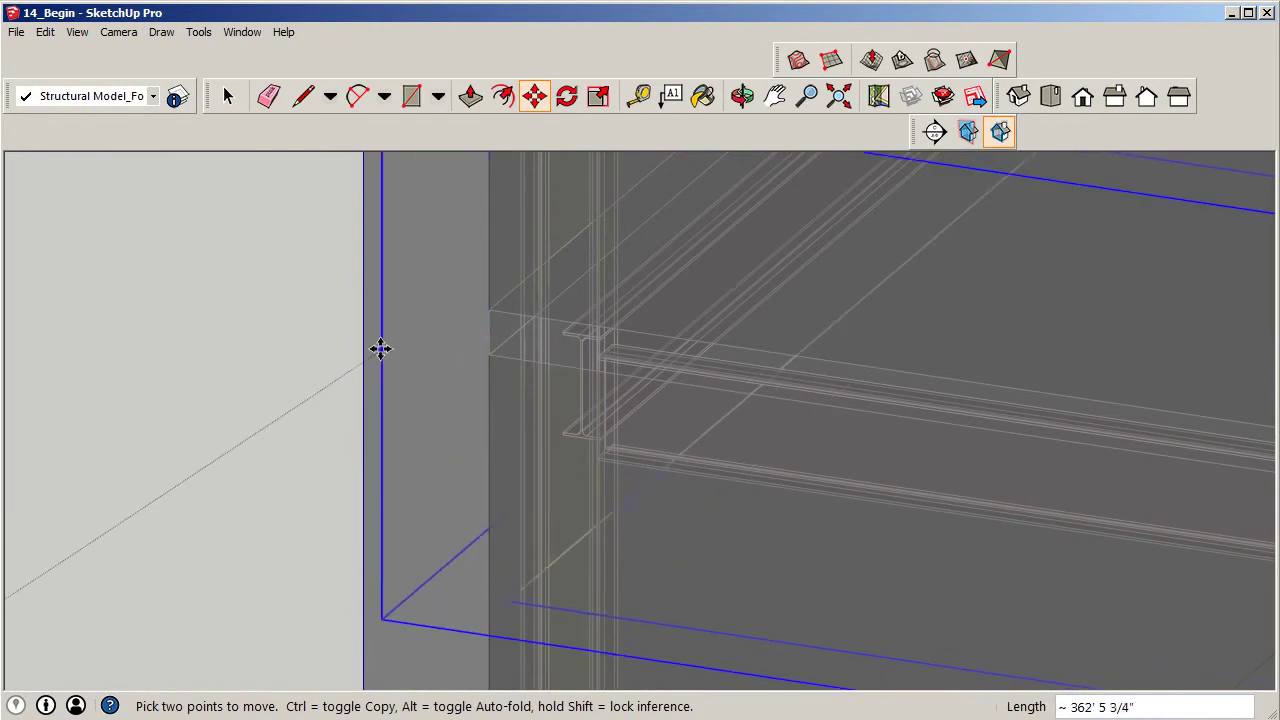
- Snap the outline onto the base corner and copy its edges 15' up the facade
click(363, 350)
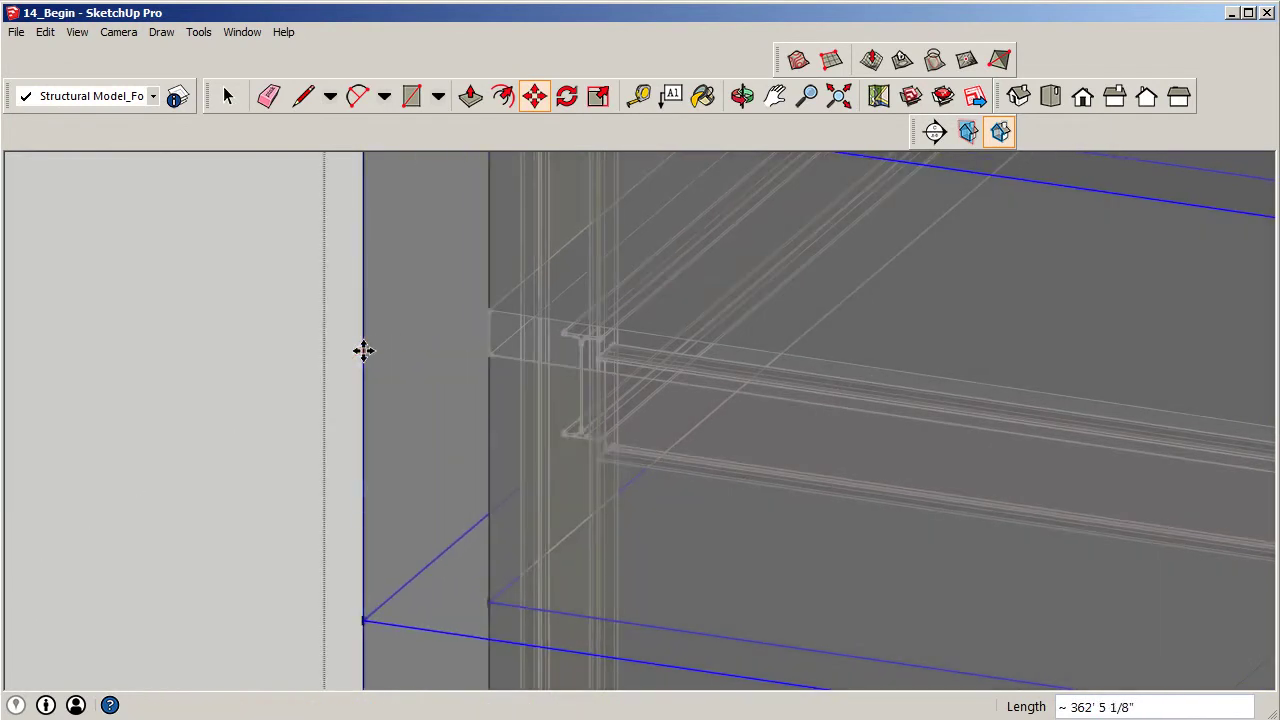
key(ctrl)
click(363, 350)
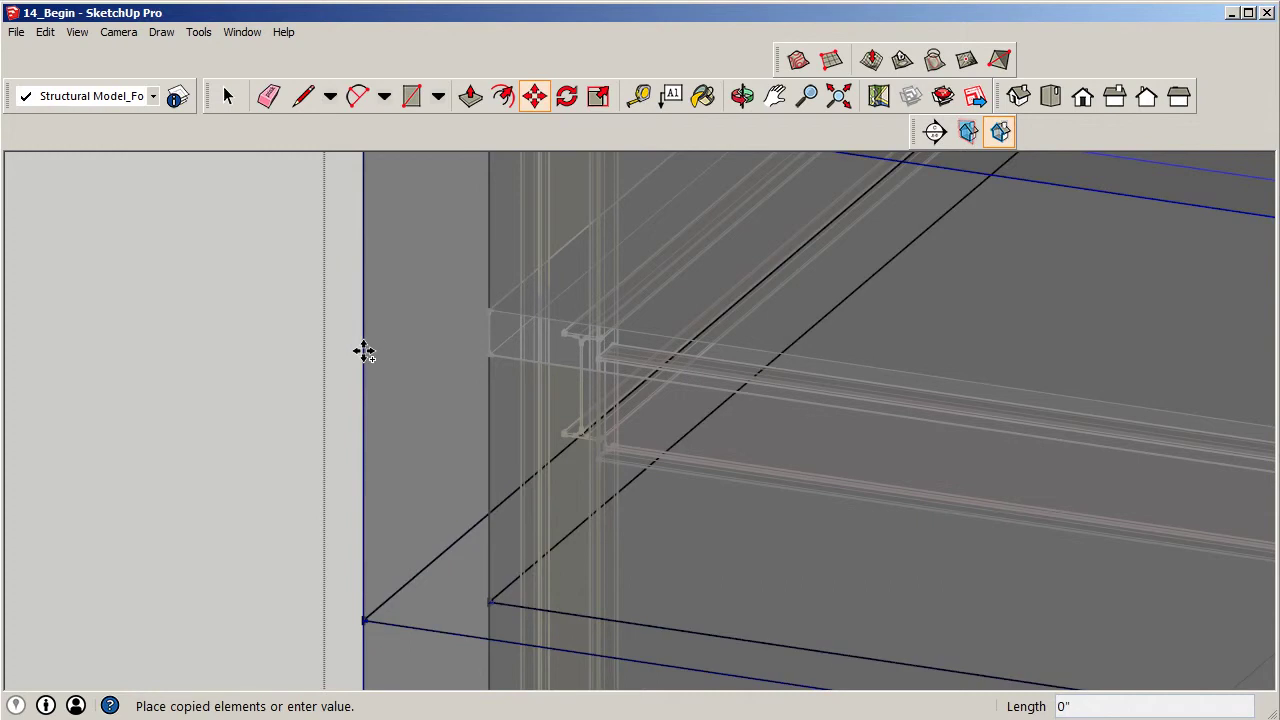
scroll(361, 480, down, 5)
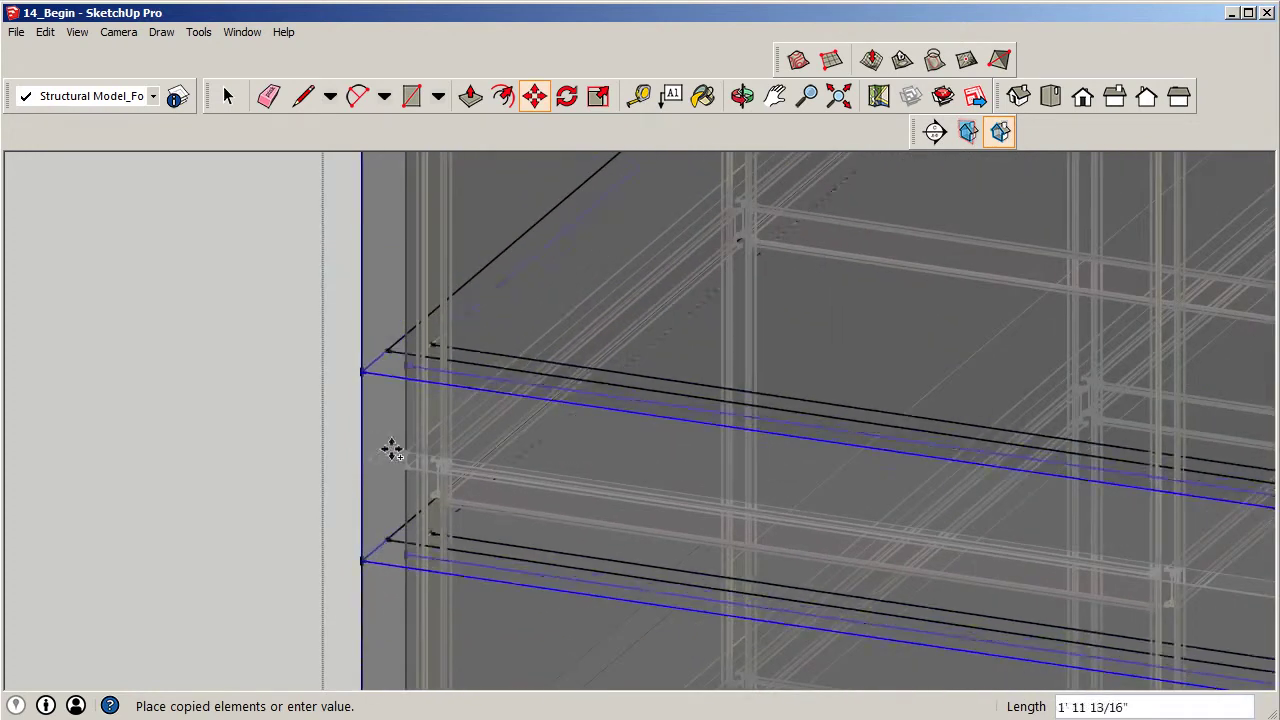
scroll(391, 450, up, 5)
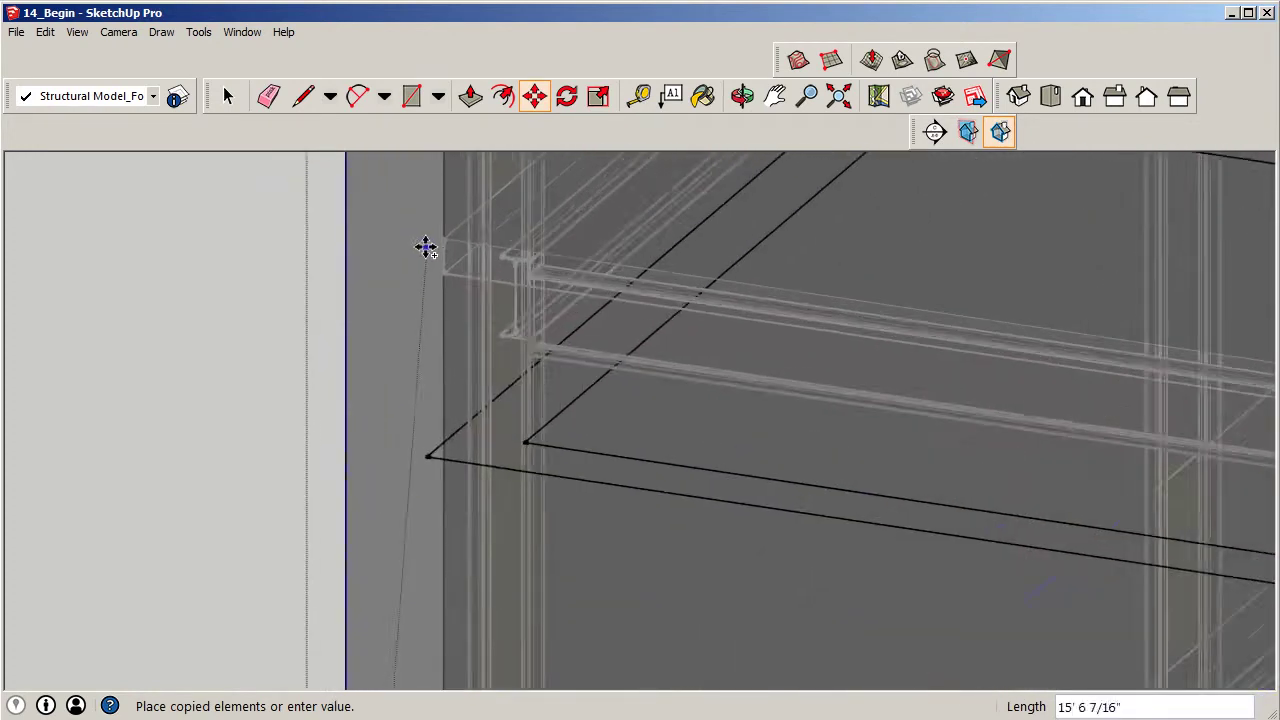
scroll(428, 250, up, 2)
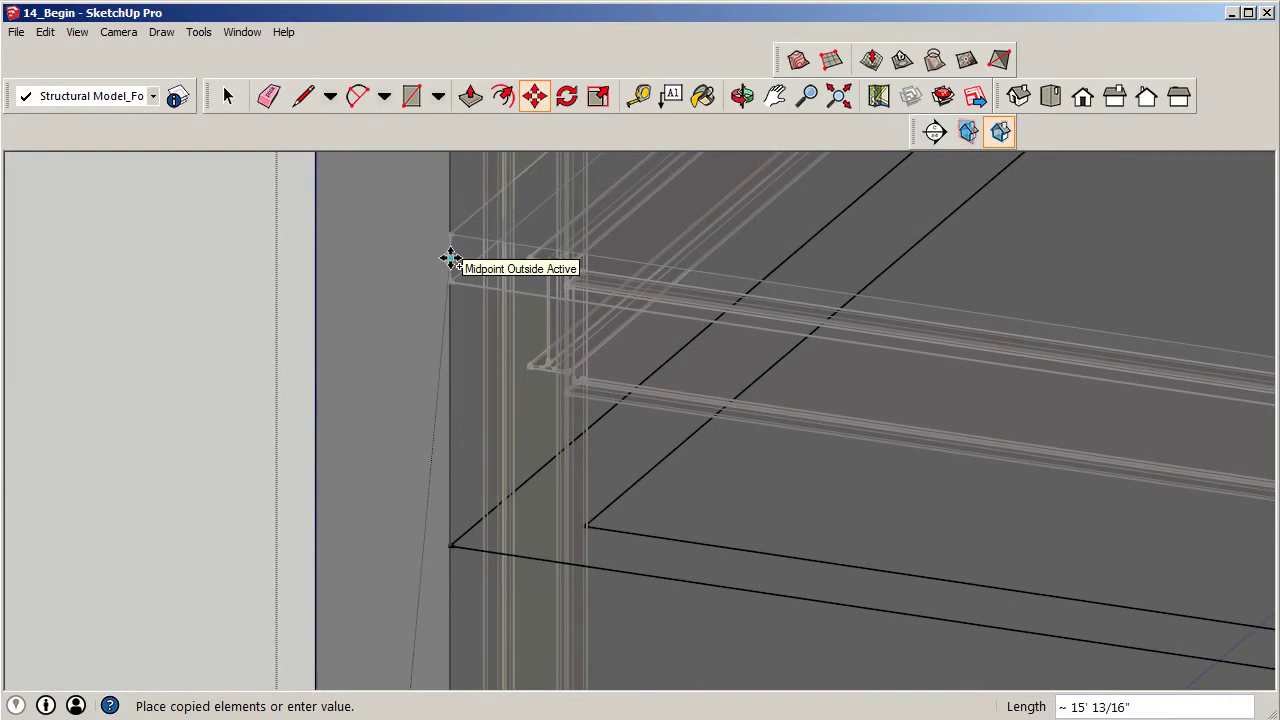
click(310, 279)
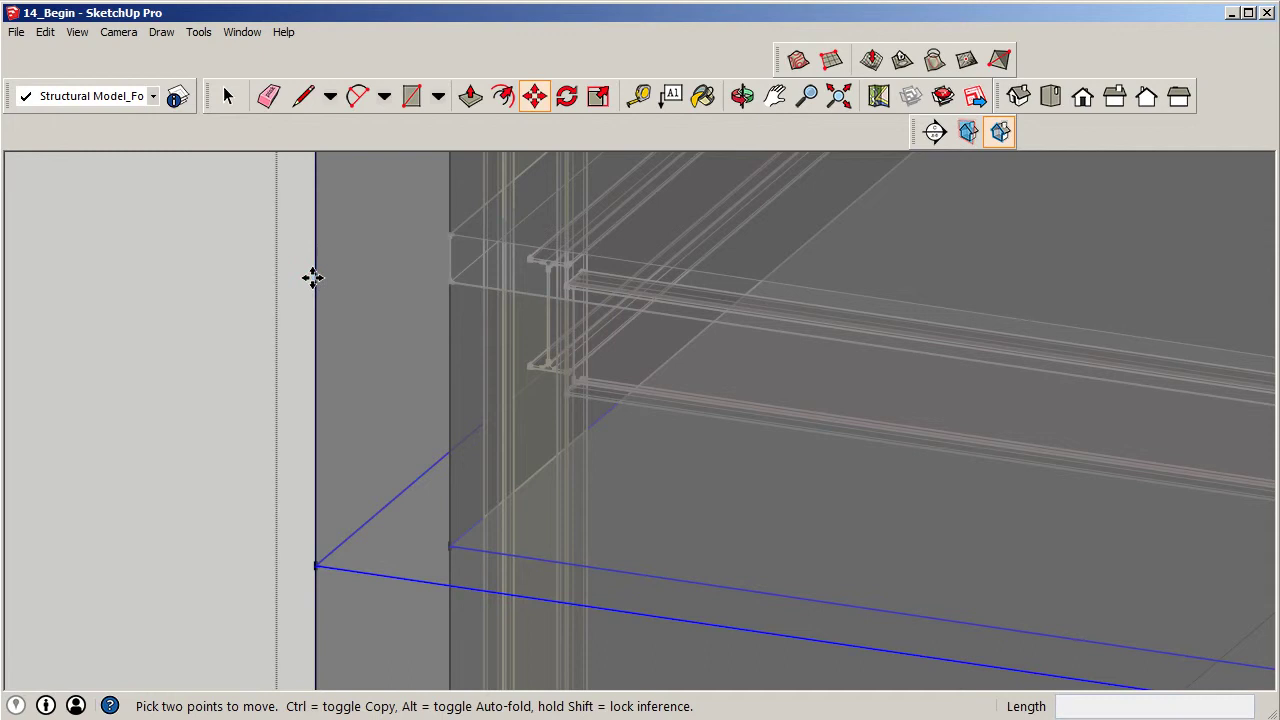
- Begin another upward copy of the floor-line edges
click(312, 278)
scroll(277, 474, down, 3)
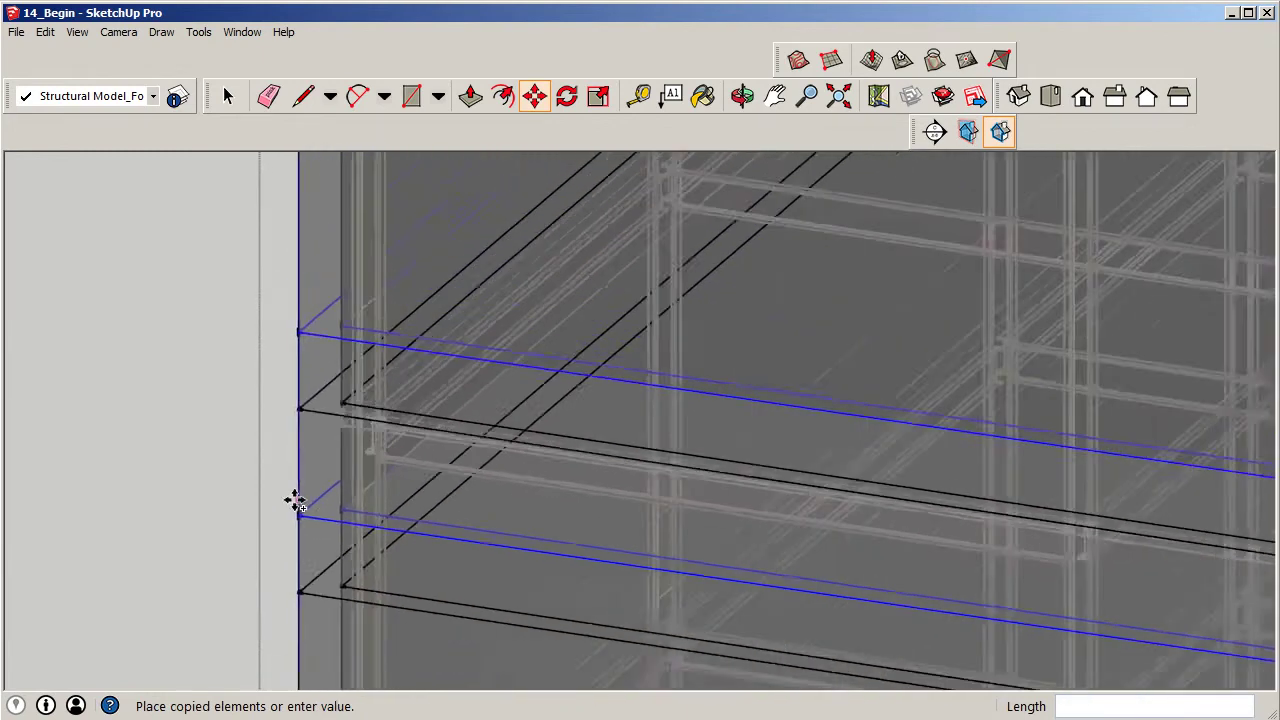
scroll(510, 527, down, 4)
scroll(455, 355, up, 4)
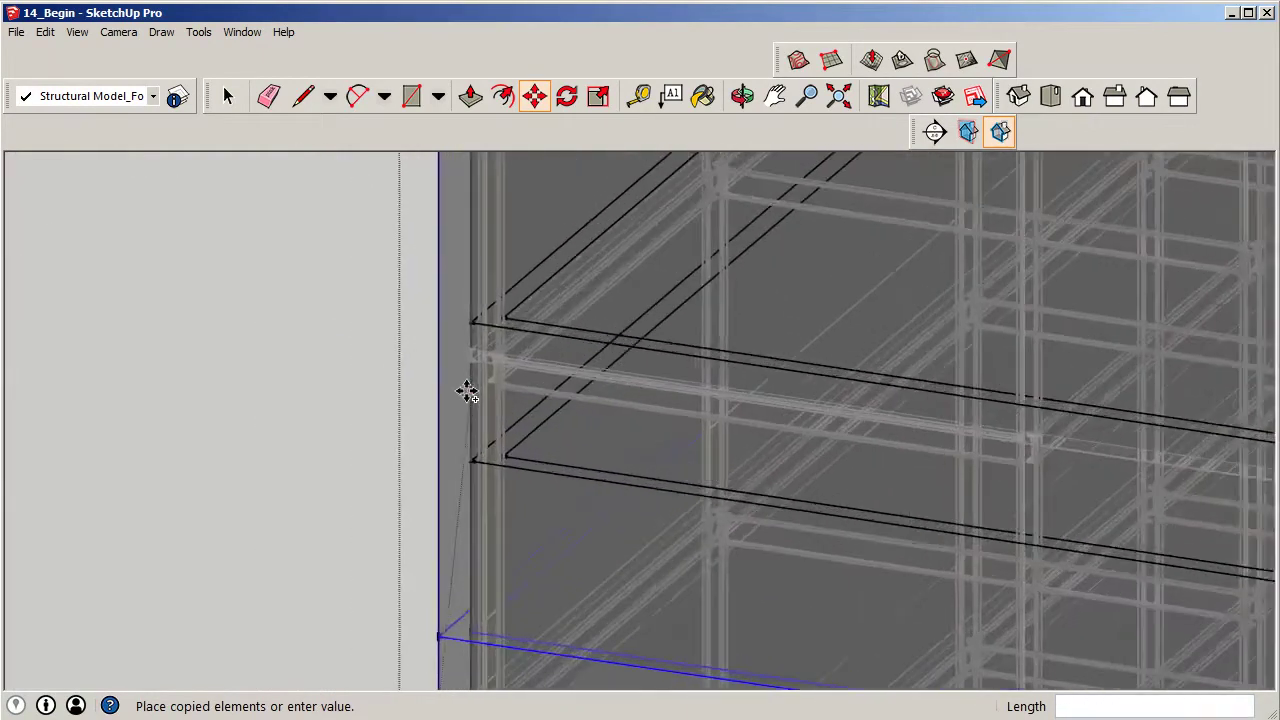
scroll(458, 362, up, 3)
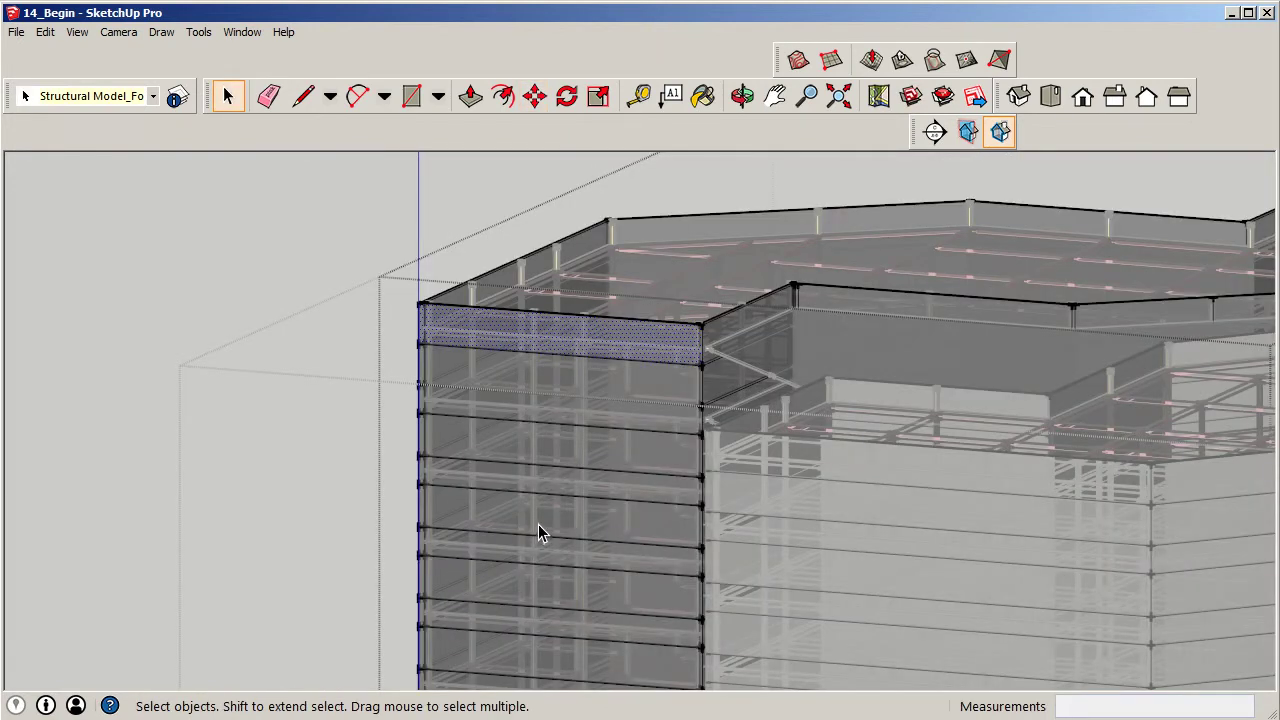
- Orbit around the tower to inspect the repeating floor bands
middle_drag(533, 419, 803, 422)
middle_drag(852, 378, 473, 320)
scroll(473, 320, down, 6)
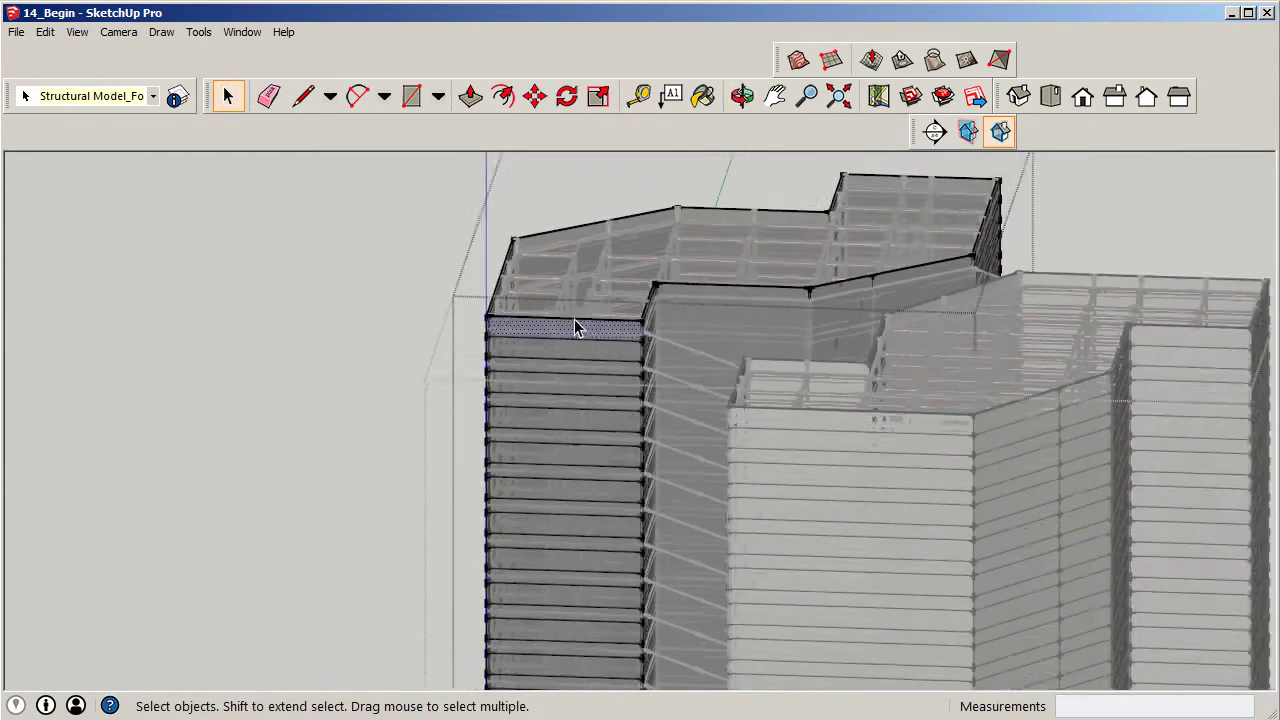
scroll(560, 605, up, 6)
scroll(560, 605, up, 2)
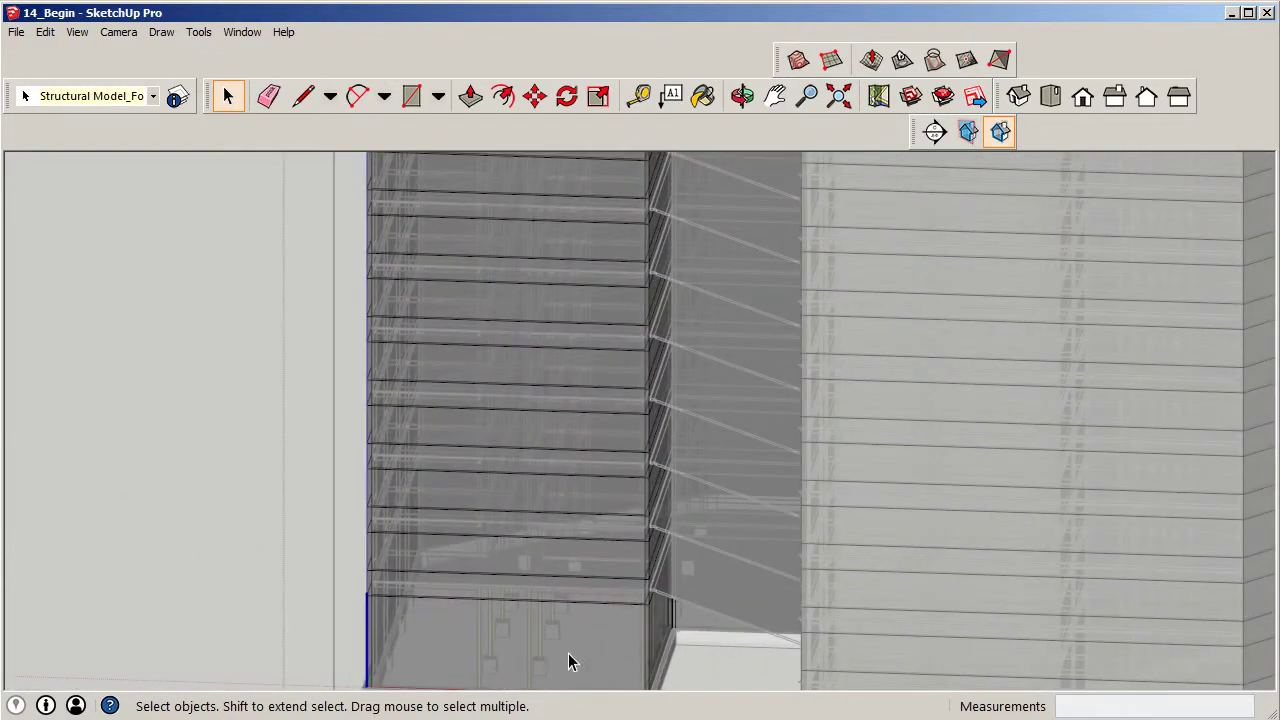
scroll(389, 426, down, 2)
scroll(437, 571, up, 3)
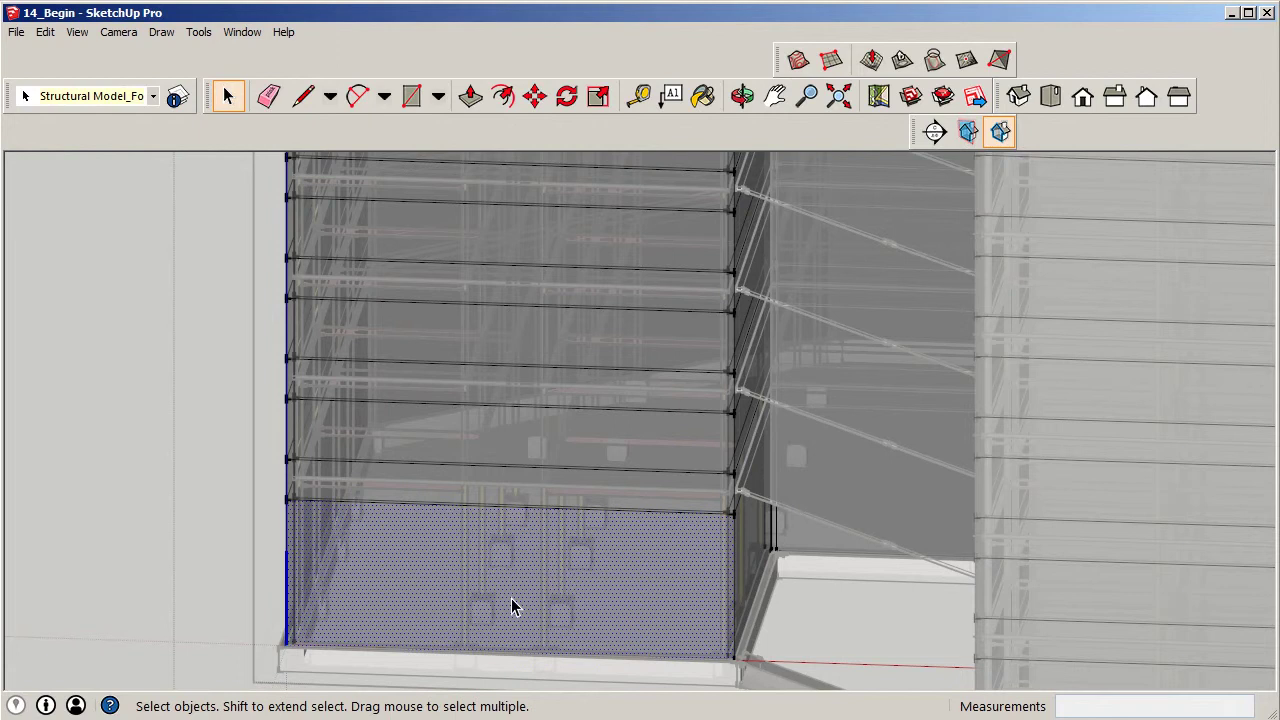
middle_drag(615, 645, 534, 529)
scroll(545, 490, up, 2)
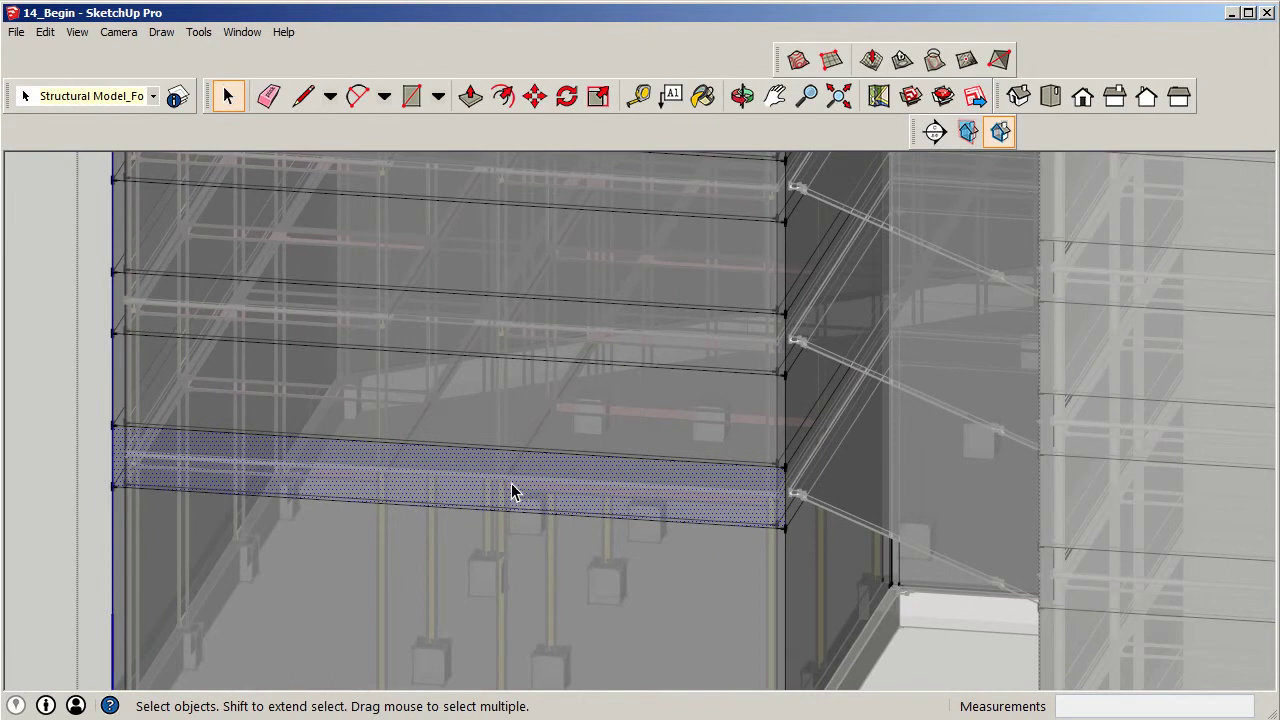
- Pick 0137_Black from the Colors-Named materials as the Paint Bucket colour
click(702, 96)
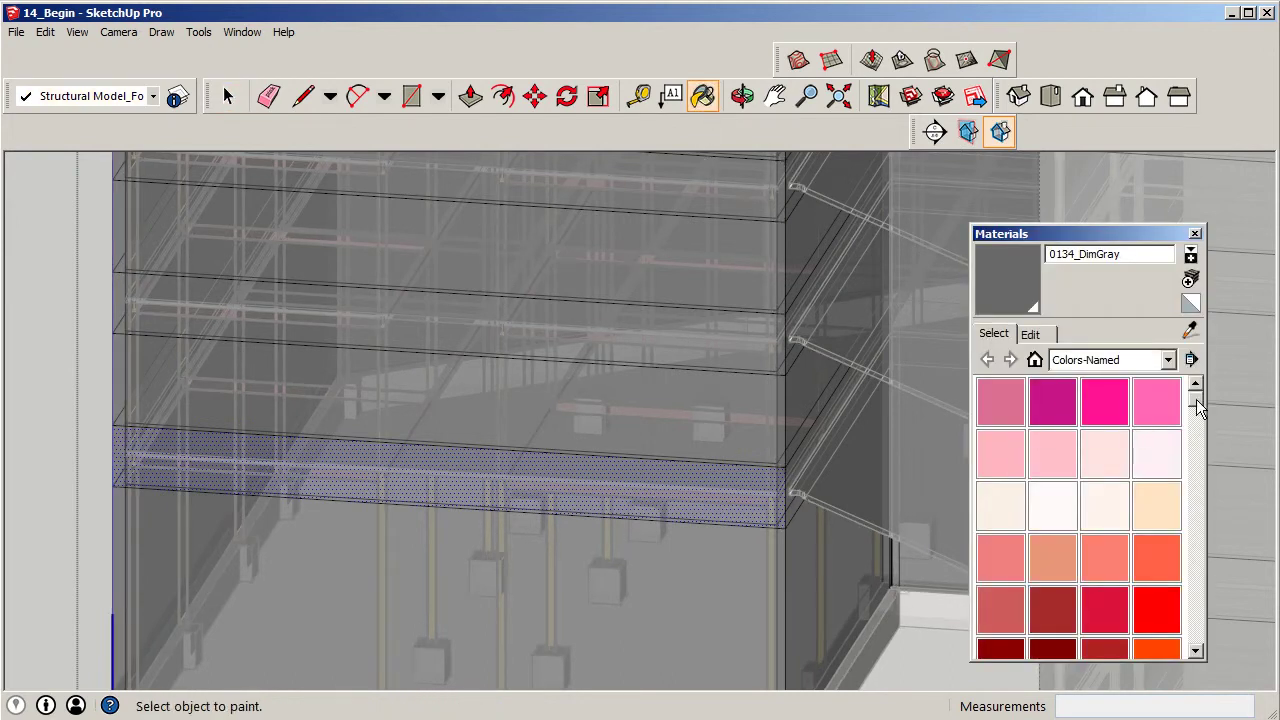
drag(1196, 399, 1207, 628)
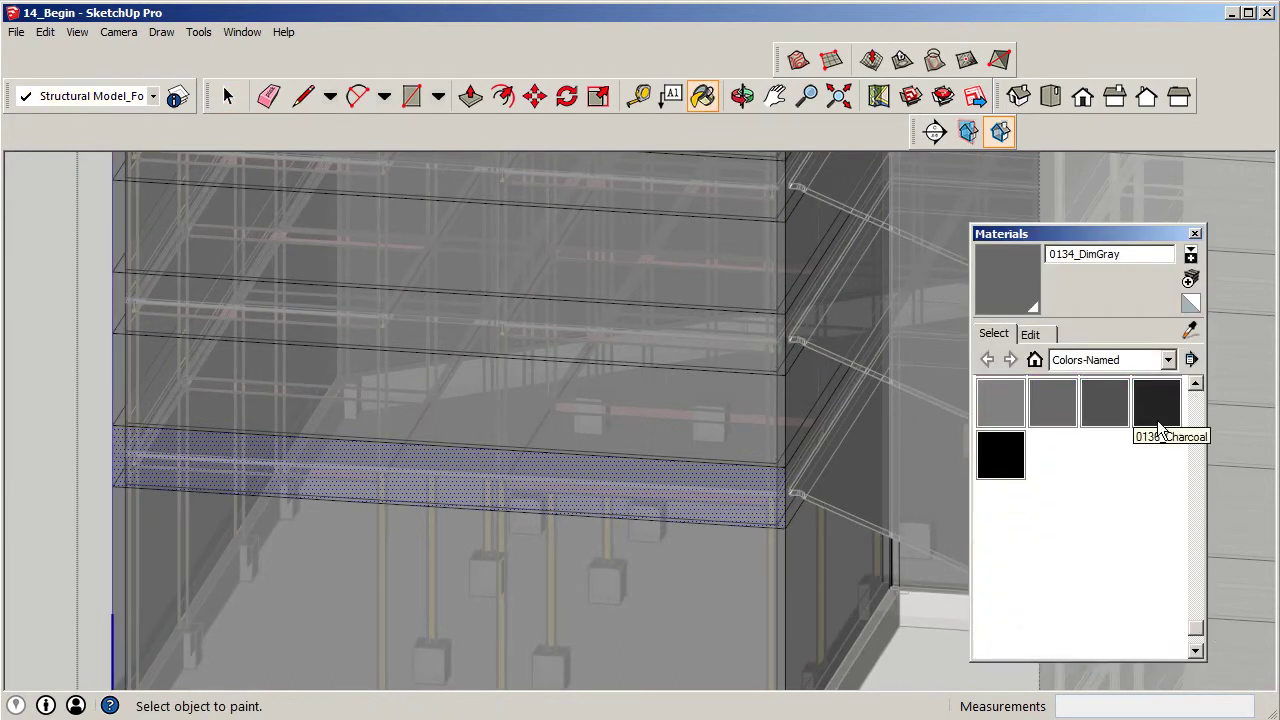
click(1010, 448)
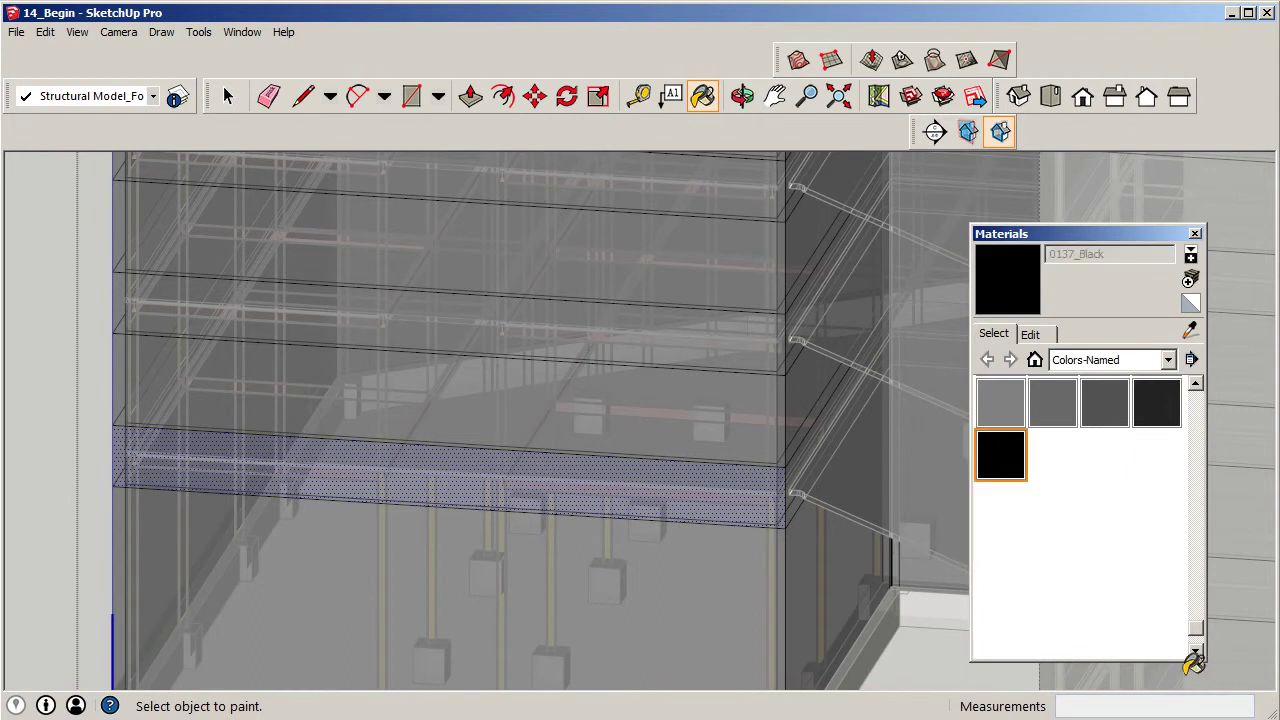
- Paint the lowest five spandrel bands at the base of the facade 0137_Black
click(740, 497)
scroll(756, 562, down, 3)
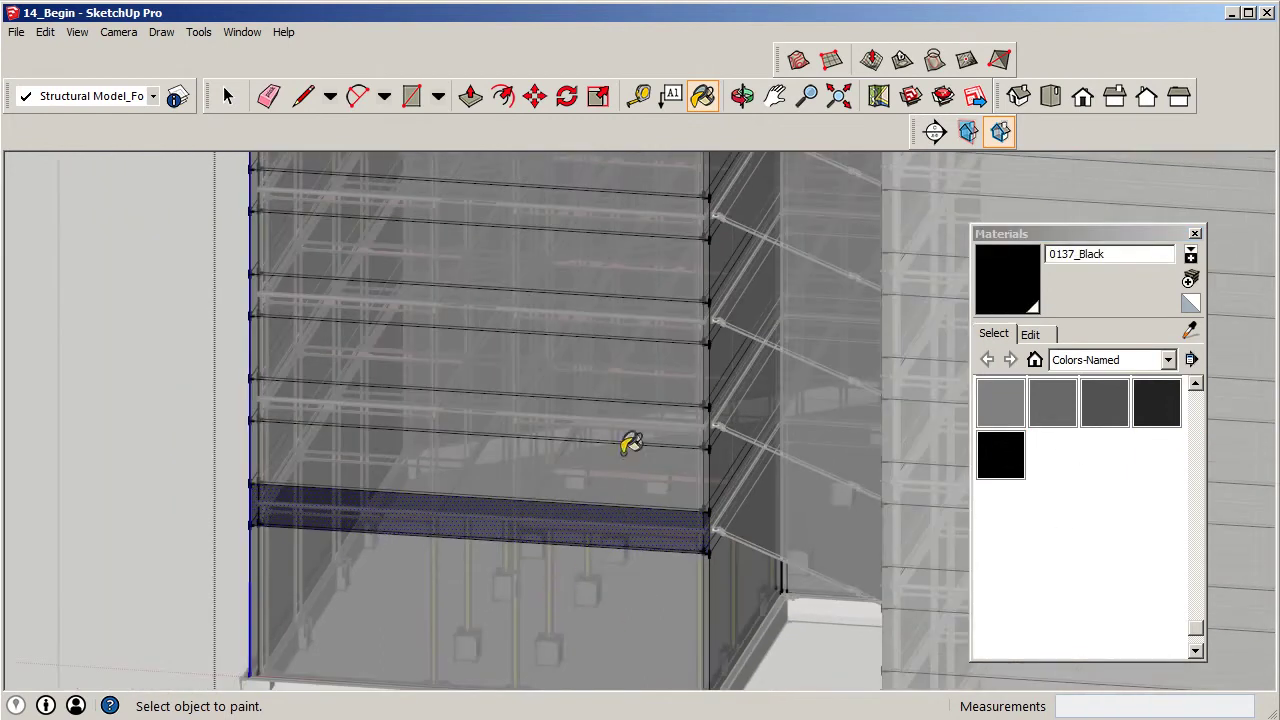
click(627, 415)
mouse_move(627, 362)
middle_down()
mouse_move(623, 374)
mouse_move(631, 366)
middle_up()
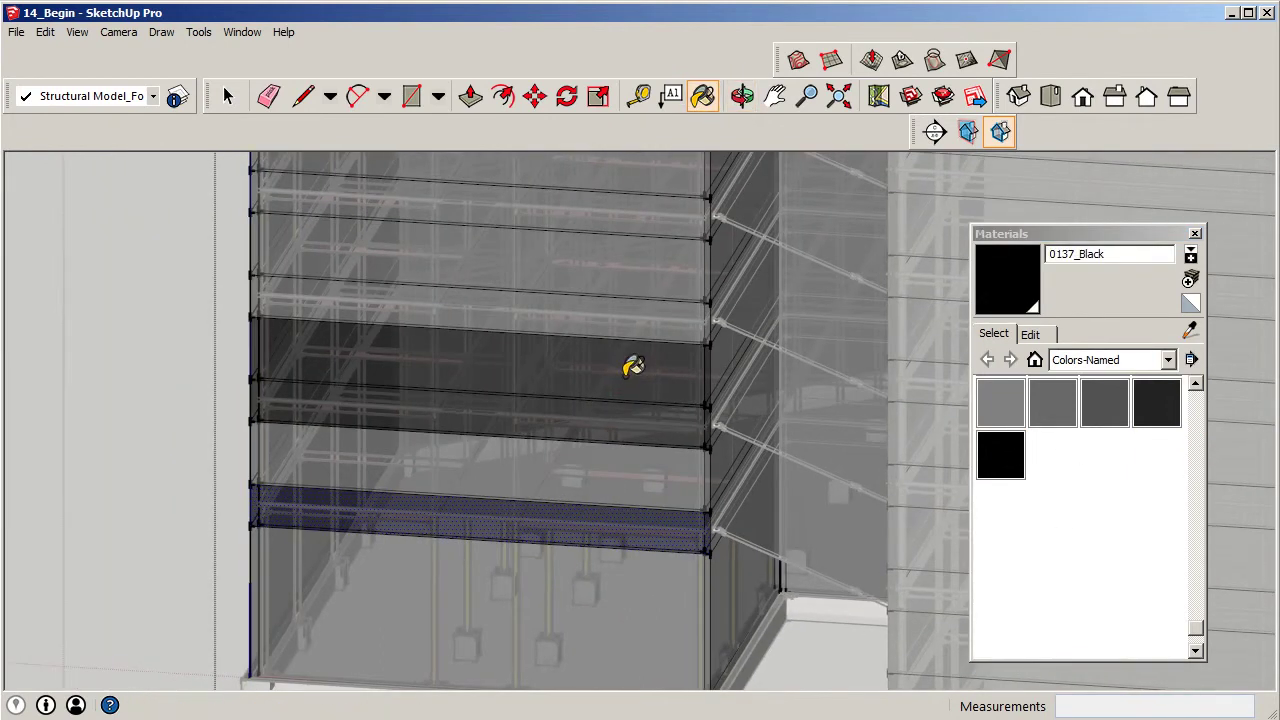
click(643, 310)
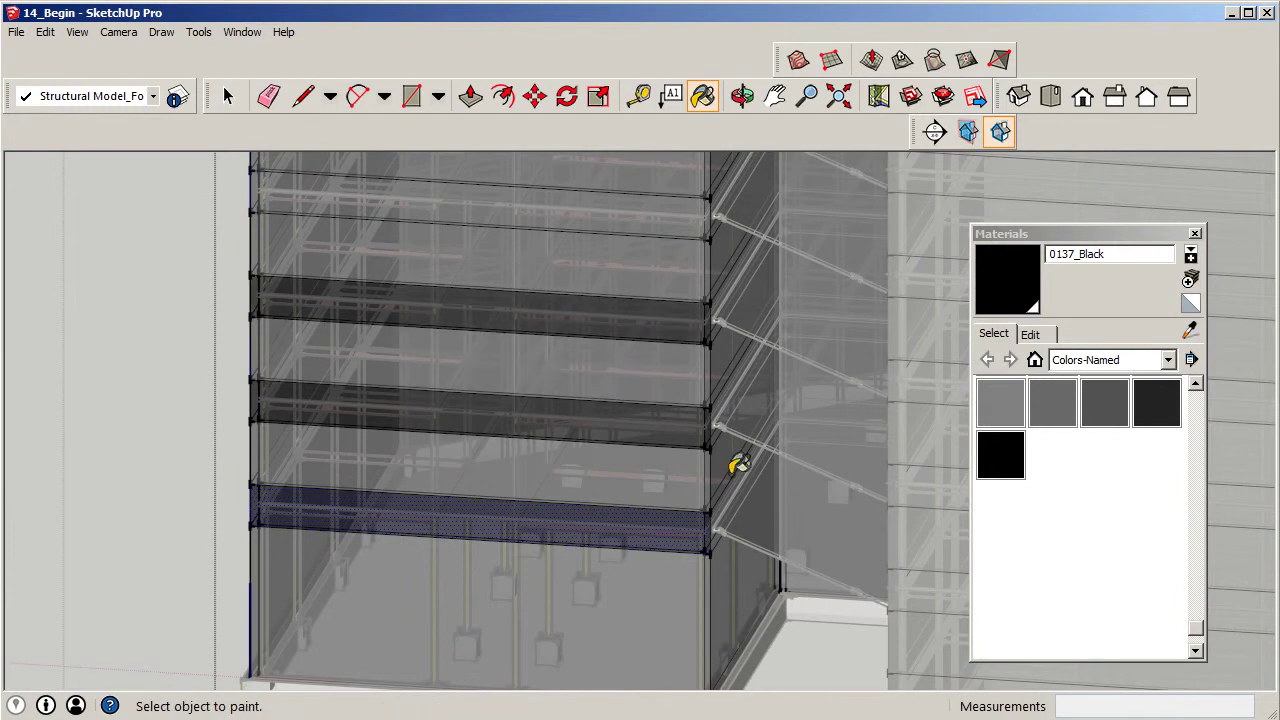
scroll(786, 491, down, 2)
scroll(581, 338, up, 1)
scroll(581, 338, up, 1)
click(582, 332)
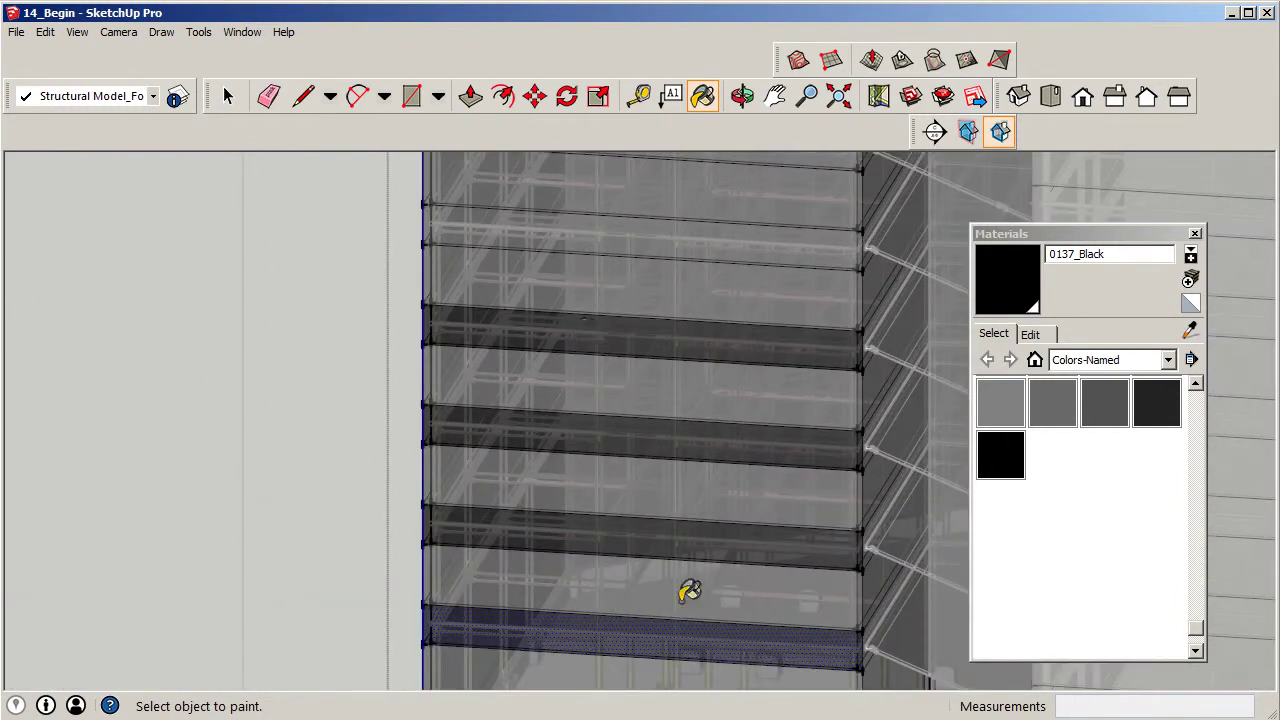
scroll(686, 591, down, 1)
scroll(645, 322, up, 1)
click(646, 322)
- Paint the next six alternate floor bands 0137_Black further up the tower facade
scroll(737, 594, down, 2)
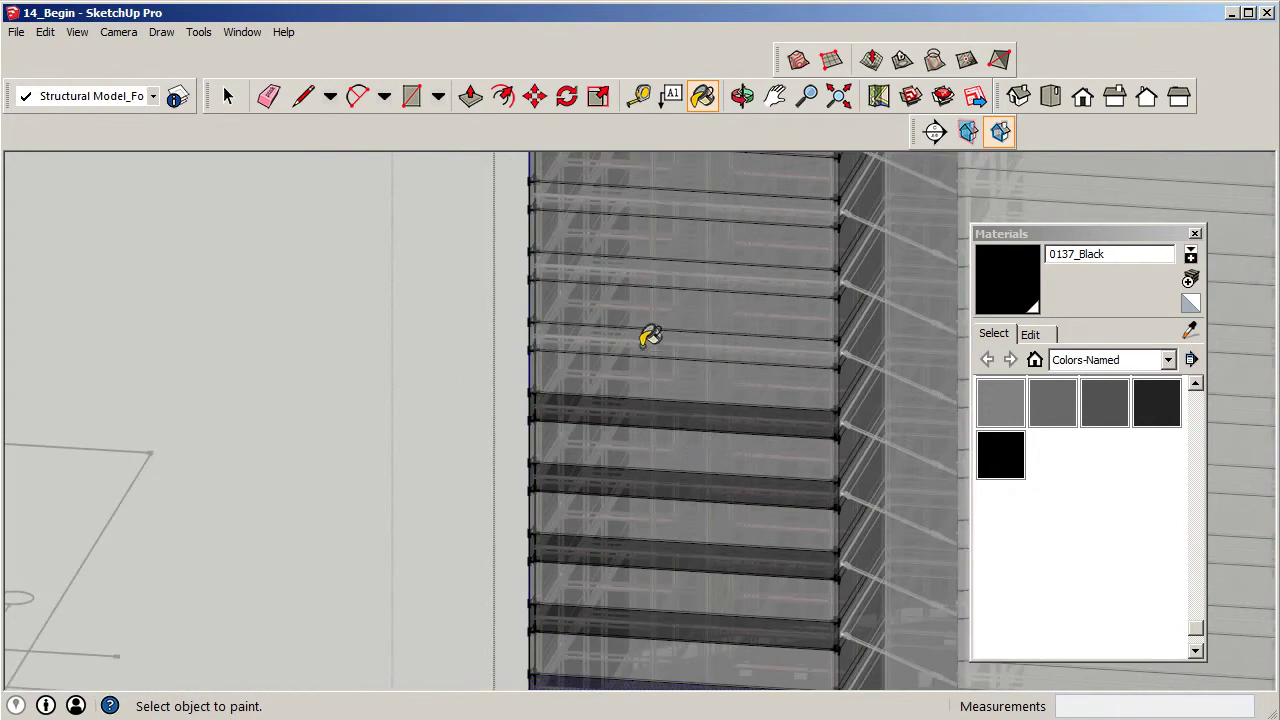
scroll(654, 331, up, 1)
click(654, 331)
click(683, 249)
scroll(630, 598, down, 2)
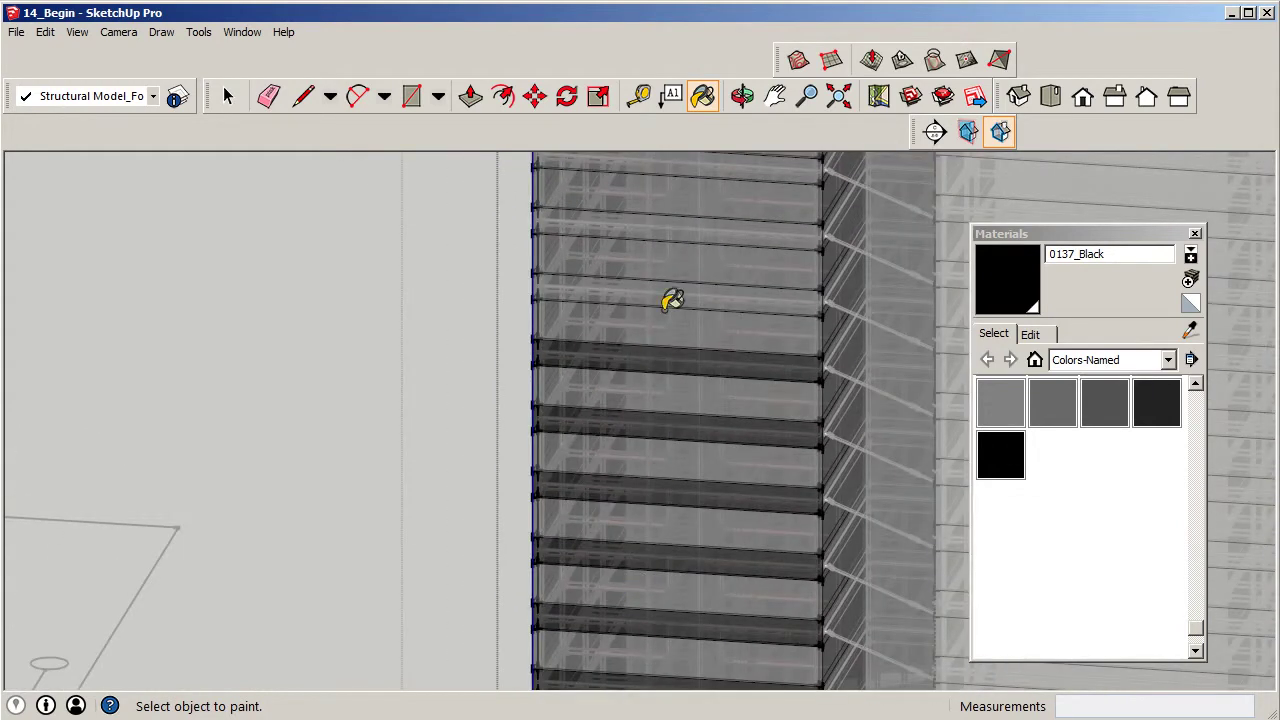
scroll(670, 296, up, 1)
click(669, 290)
scroll(622, 543, down, 1)
scroll(622, 543, down, 1)
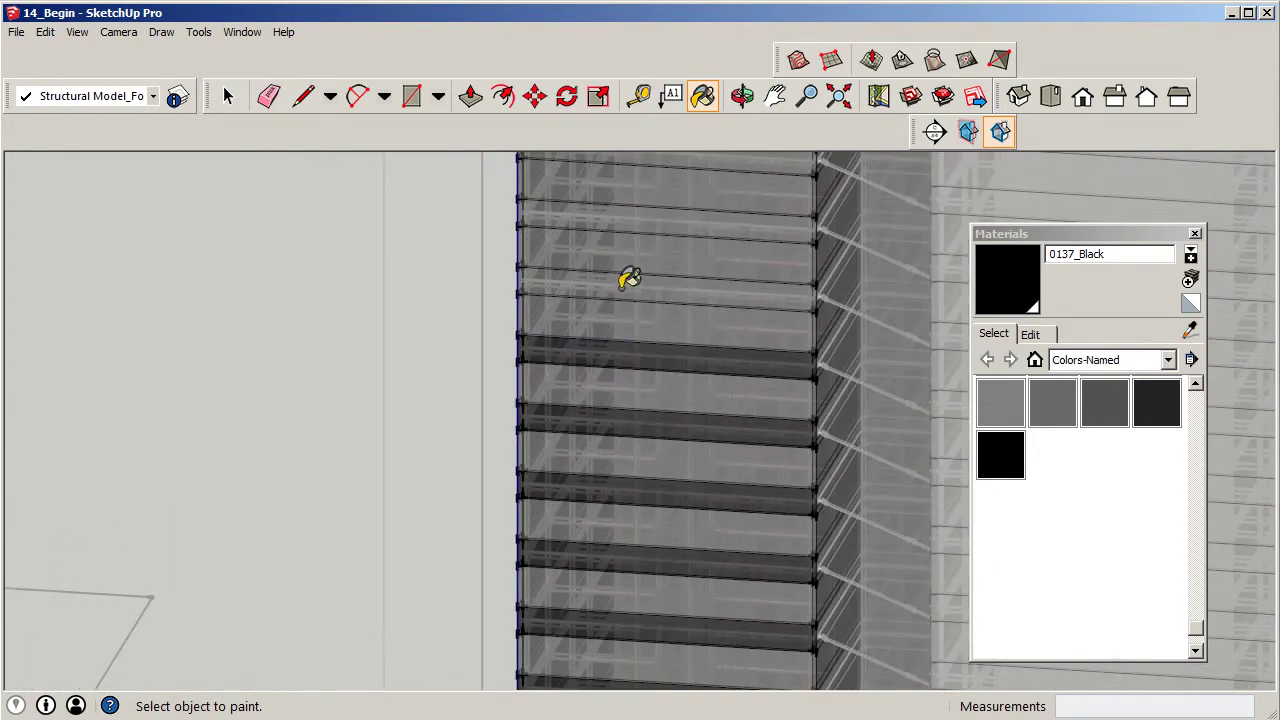
click(627, 282)
click(665, 215)
scroll(740, 572, down, 2)
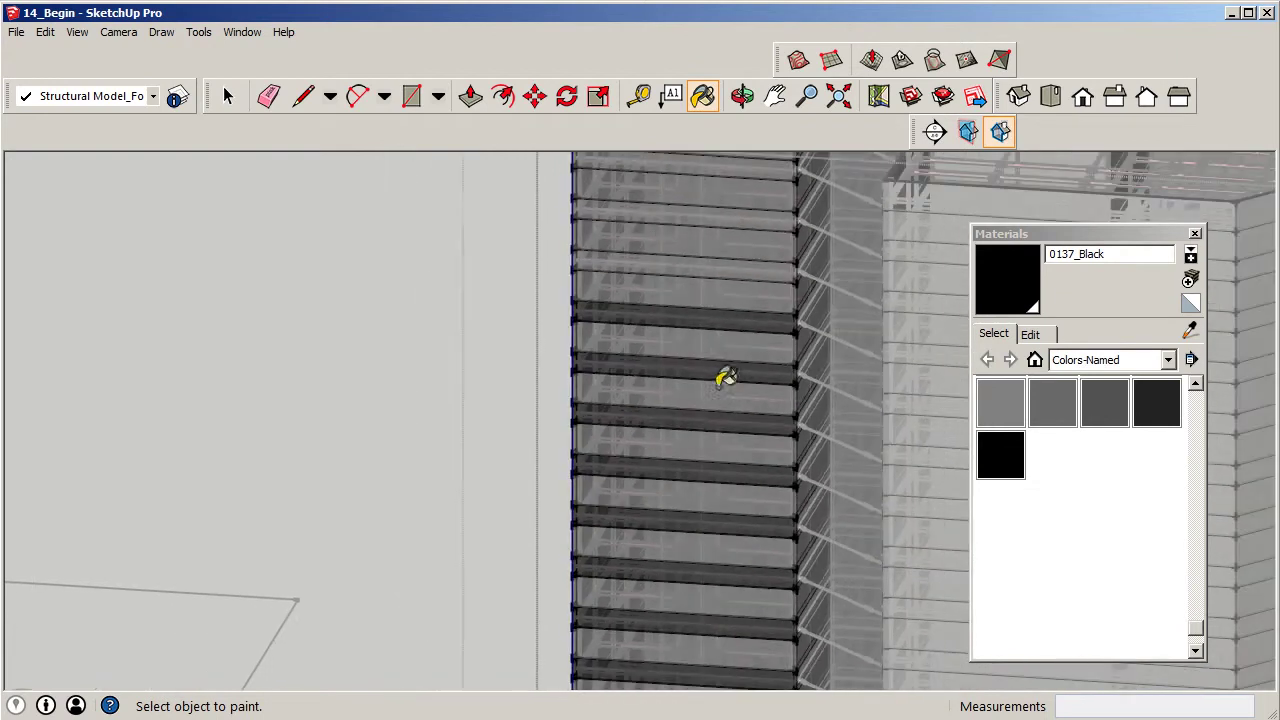
click(730, 262)
- Paint the final two spandrel bands near the tower top 0137_Black, then orbit to the side face
click(740, 215)
scroll(763, 506, down, 2)
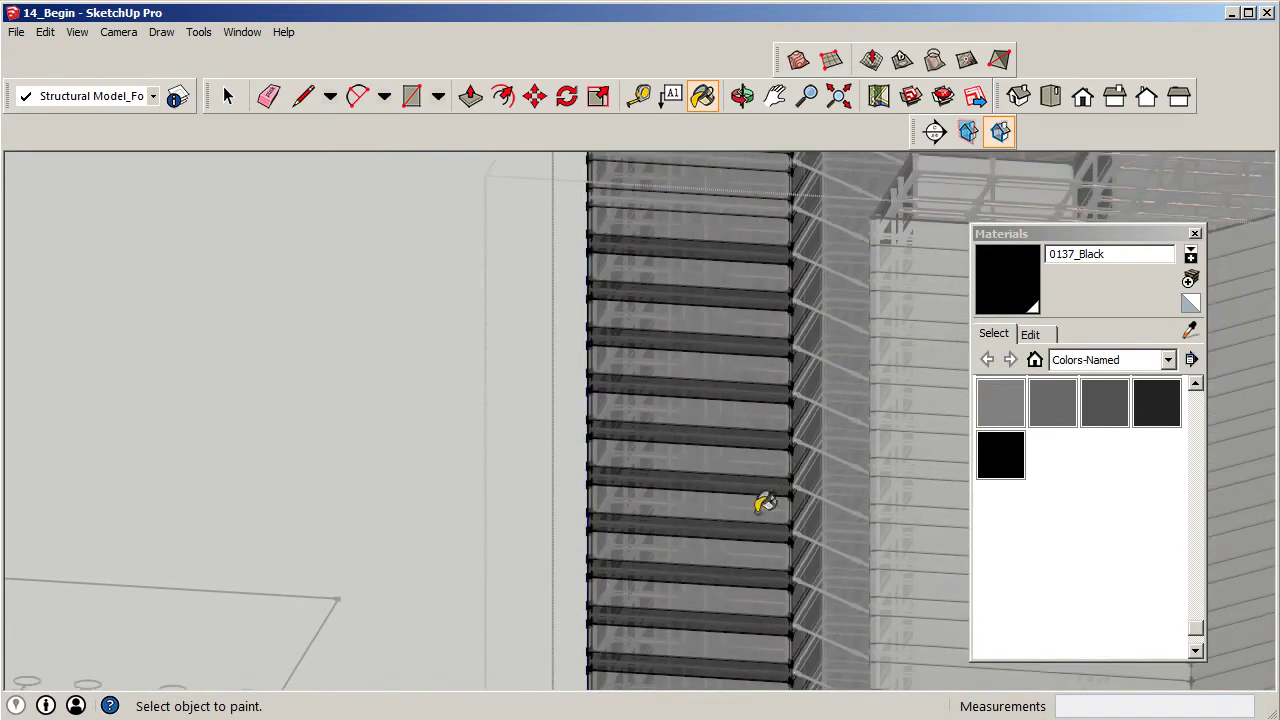
scroll(718, 260, up, 2)
scroll(752, 520, down, 2)
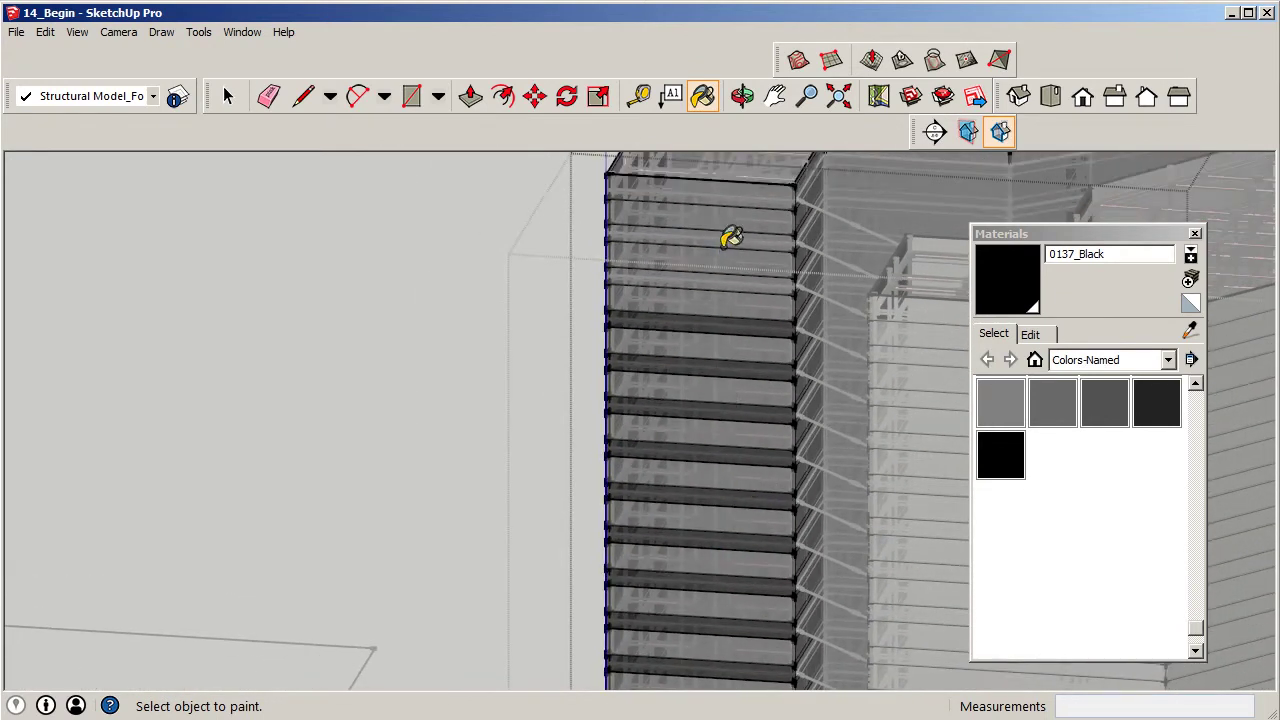
scroll(728, 228, up, 2)
click(750, 287)
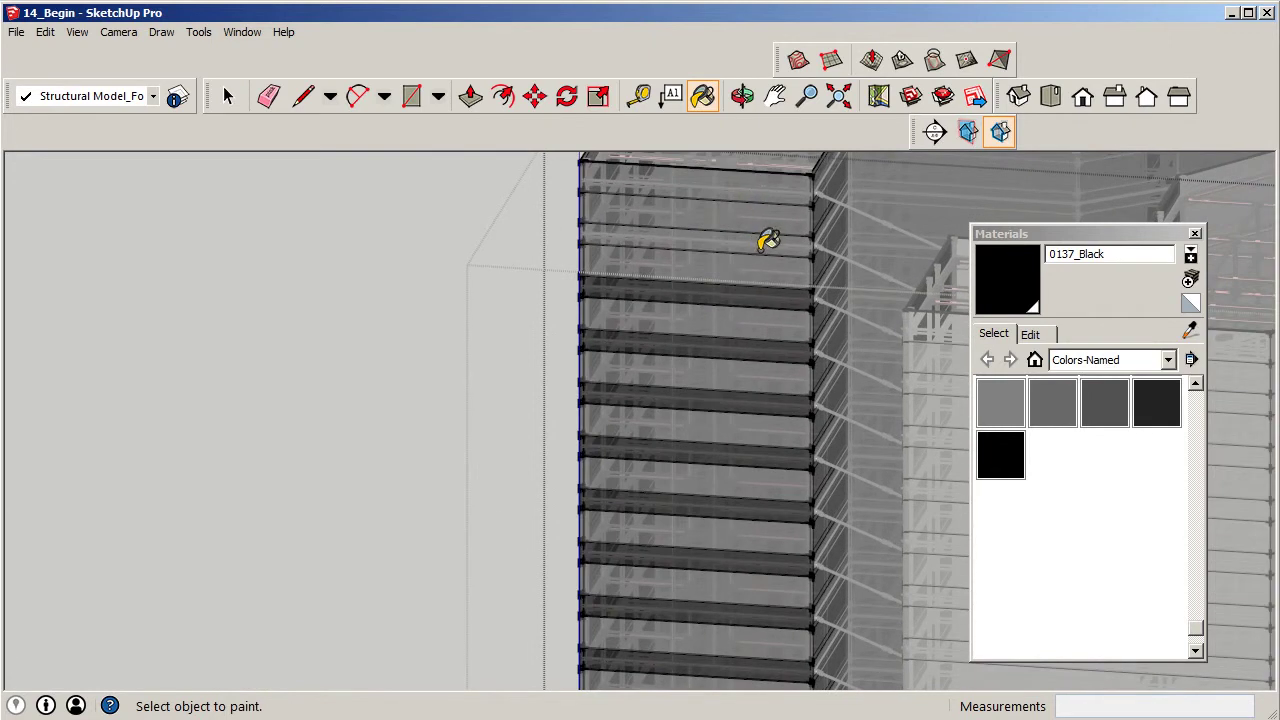
scroll(640, 218, up, 1)
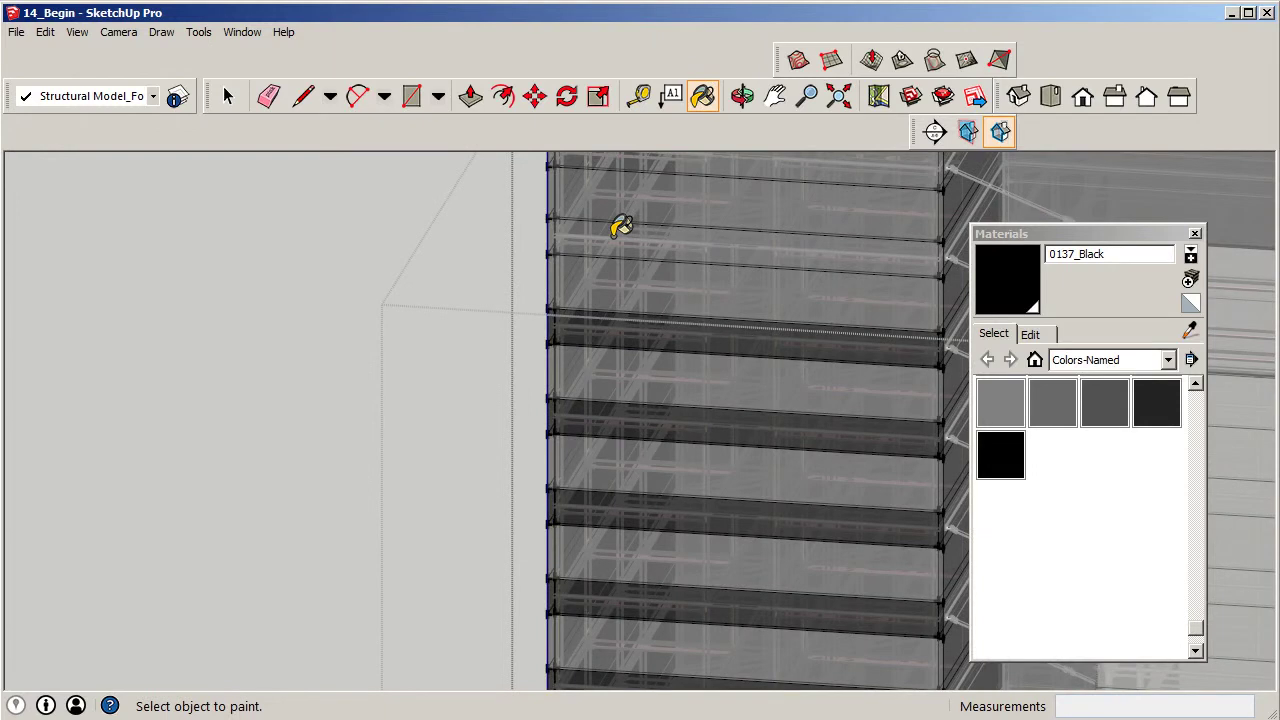
middle_drag(620, 222, 988, 289)
scroll(786, 274, down, 2)
scroll(570, 240, up, 4)
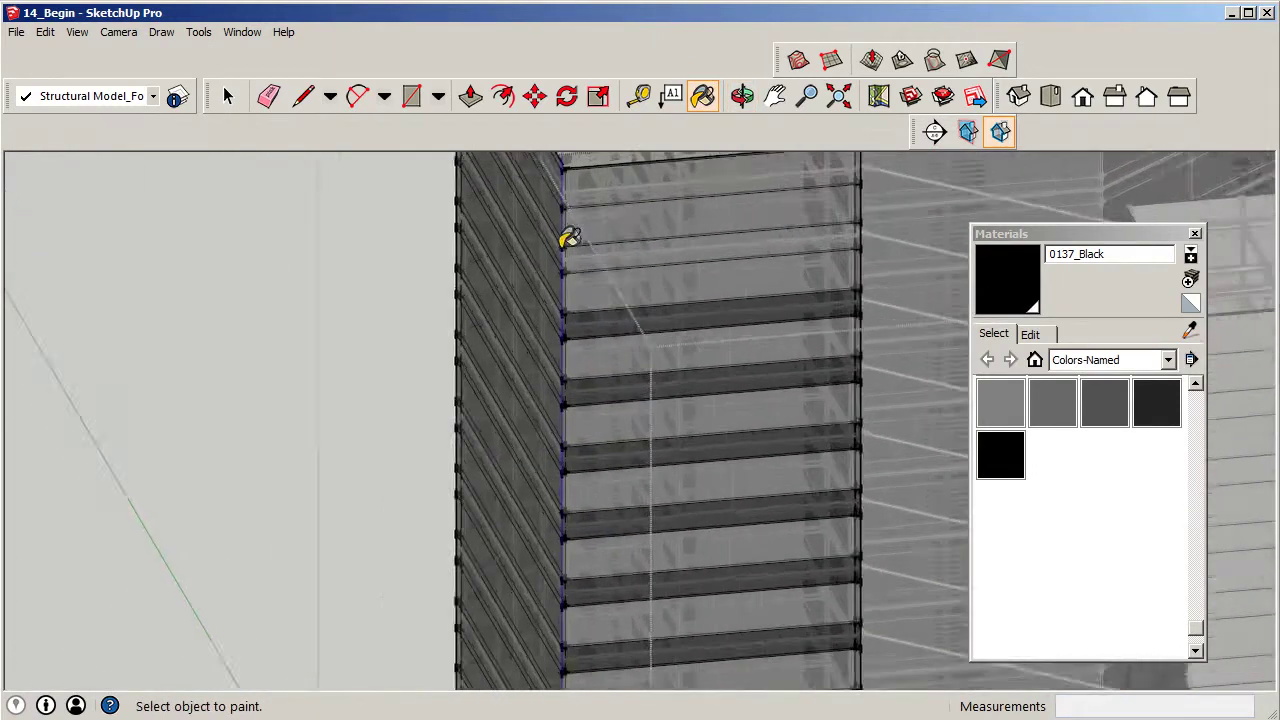
scroll(700, 452, down, 3)
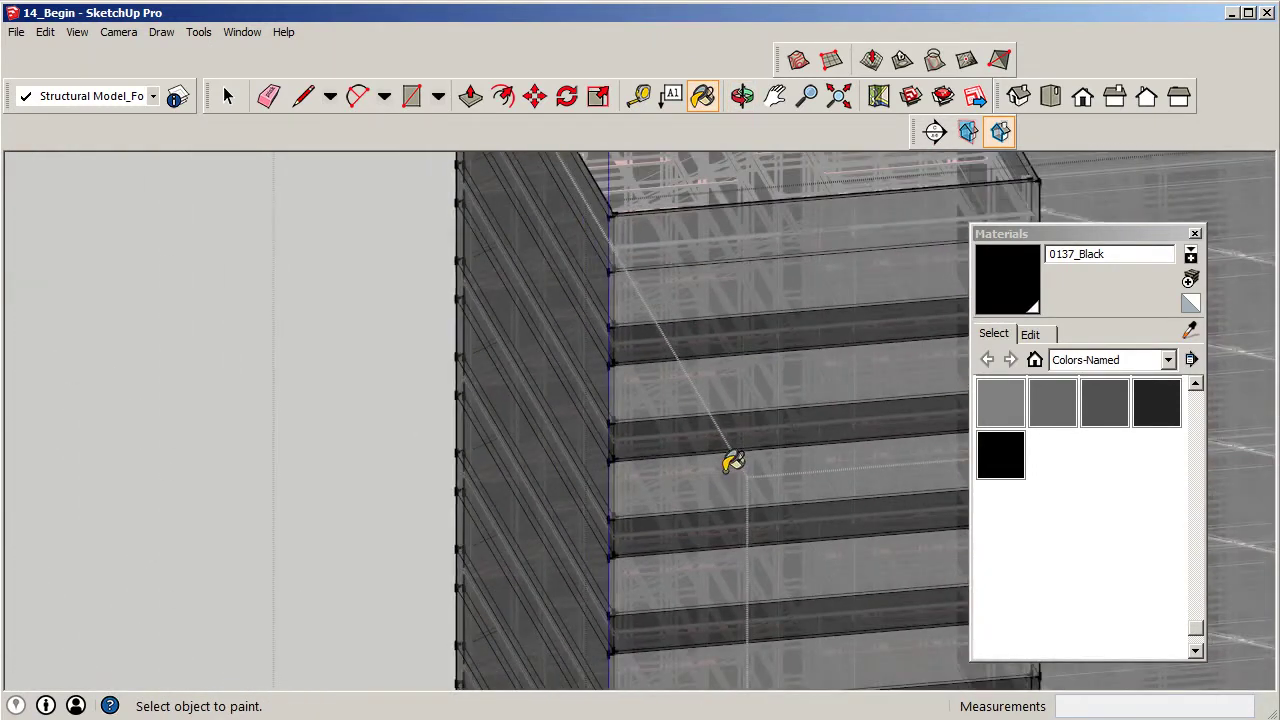
click(228, 96)
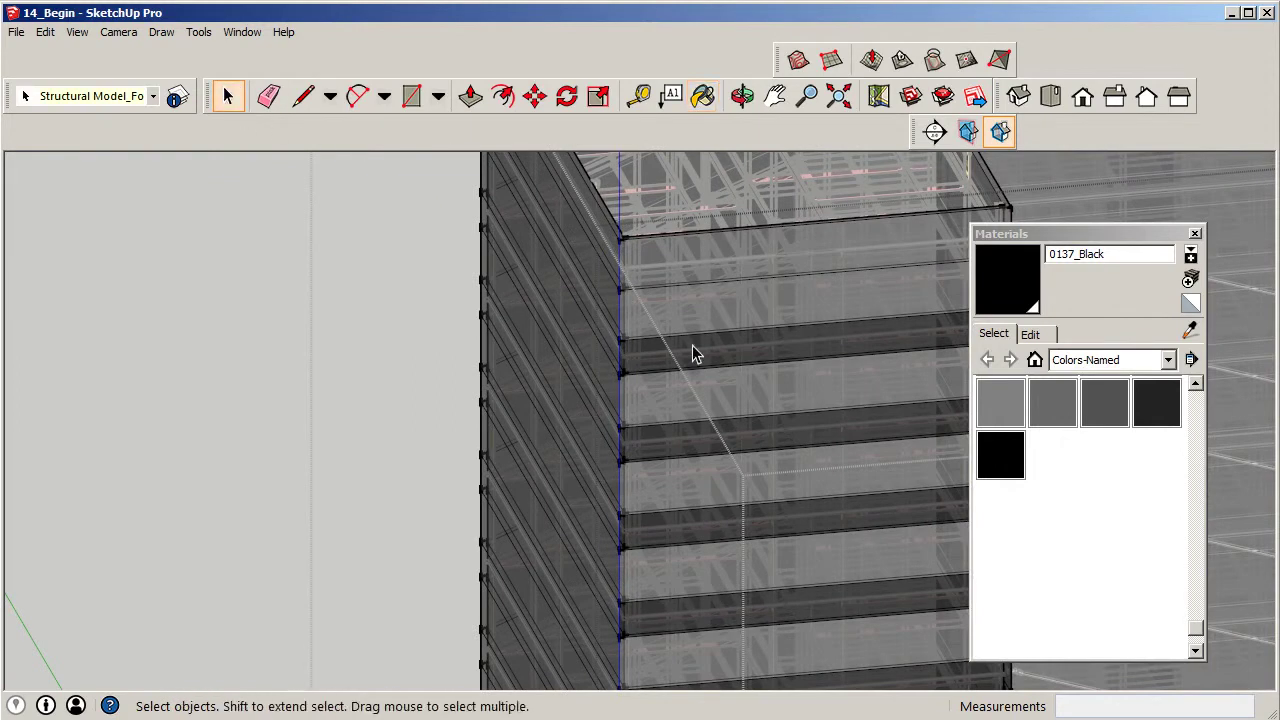
mouse_move(691, 354)
middle_down()
mouse_move(748, 349)
mouse_move(730, 311)
middle_up()
scroll(746, 270, down, 2)
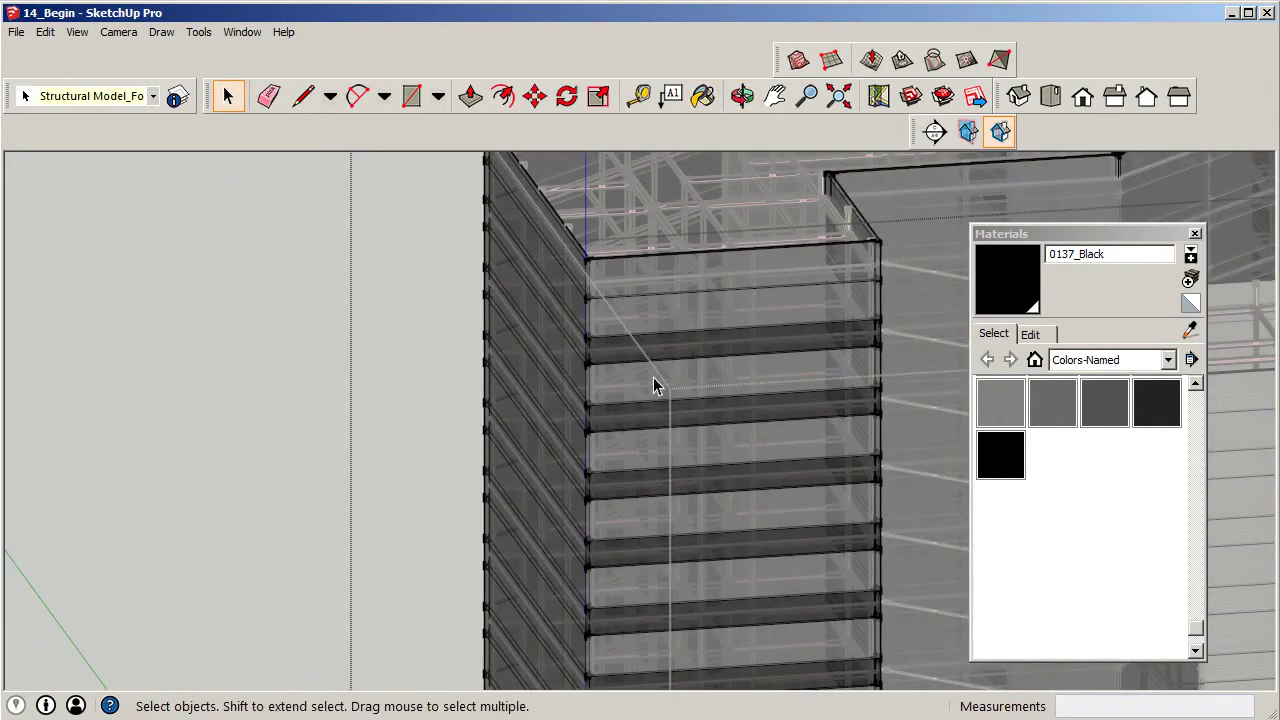
scroll(660, 245, down, 1)
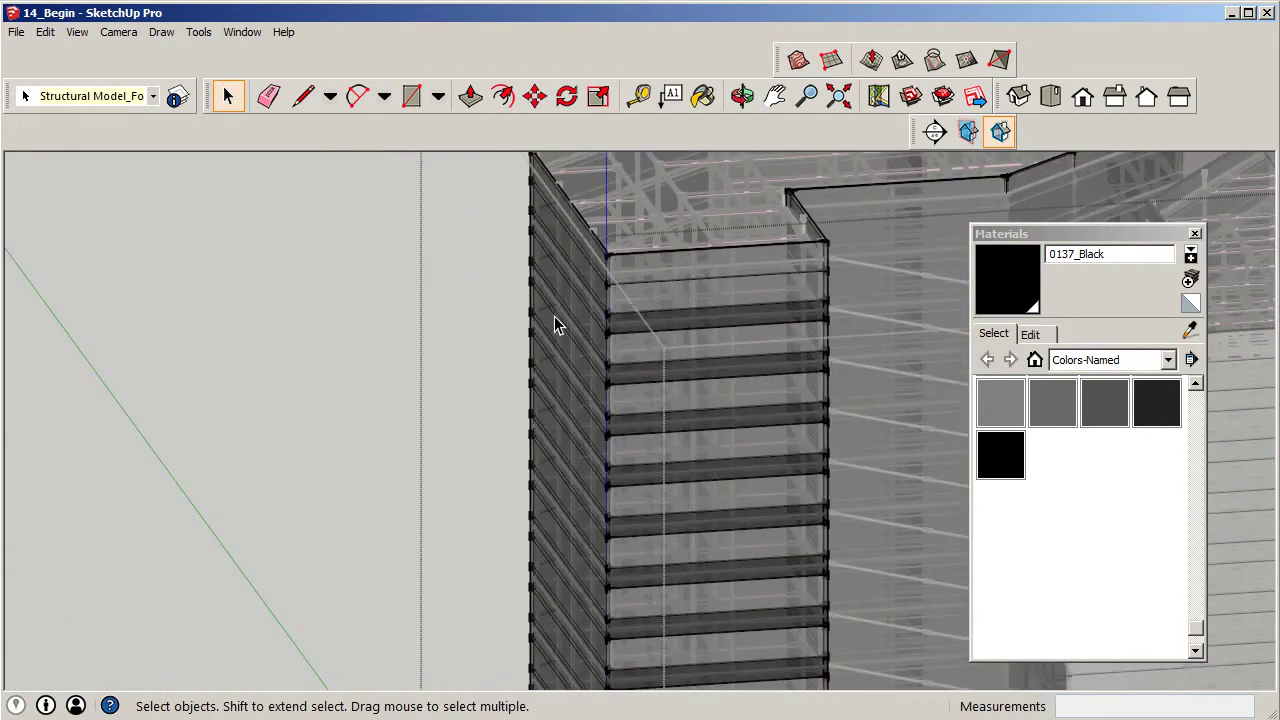
key(Page_Down)
key(Page_Down)
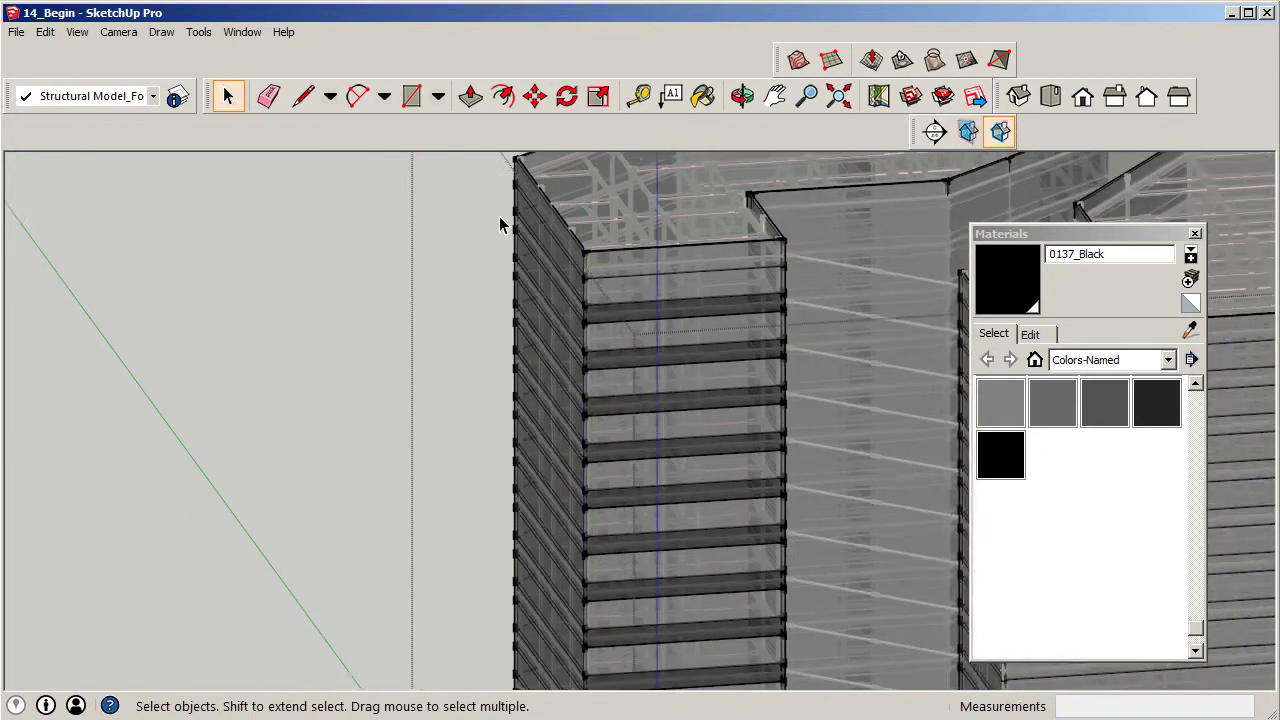
scroll(778, 598, up, 2)
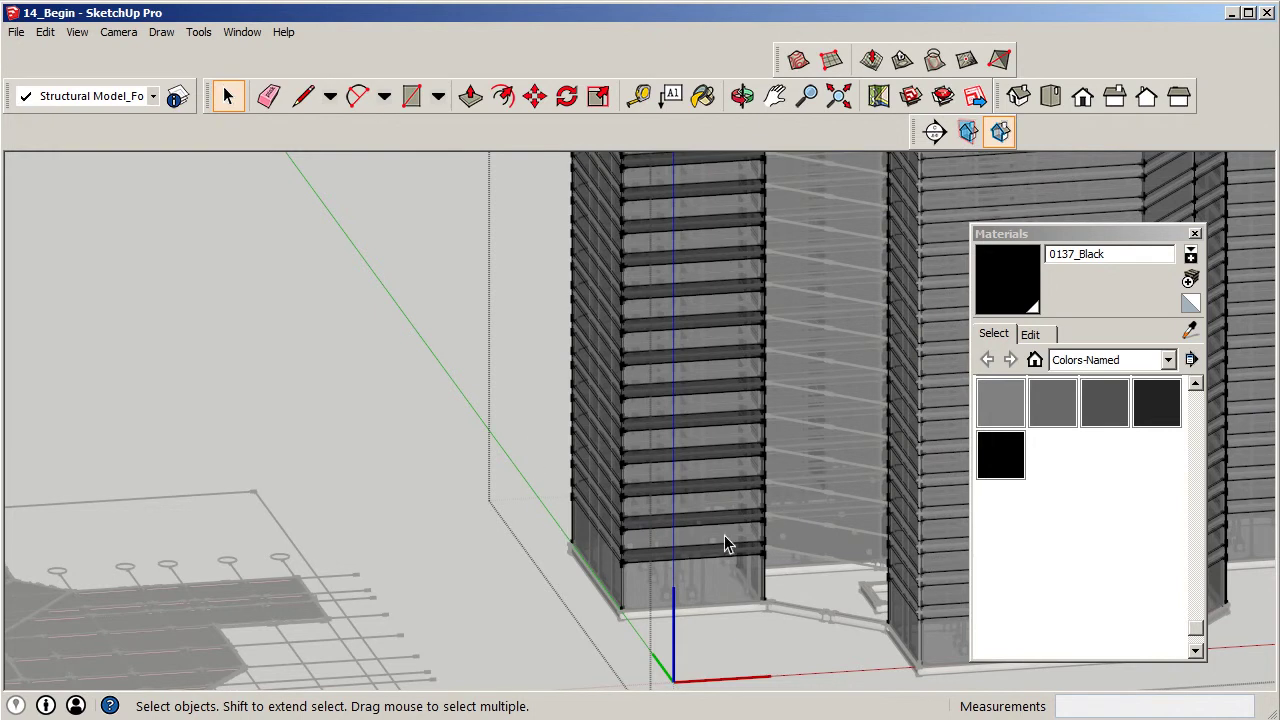
scroll(664, 355, down, 4)
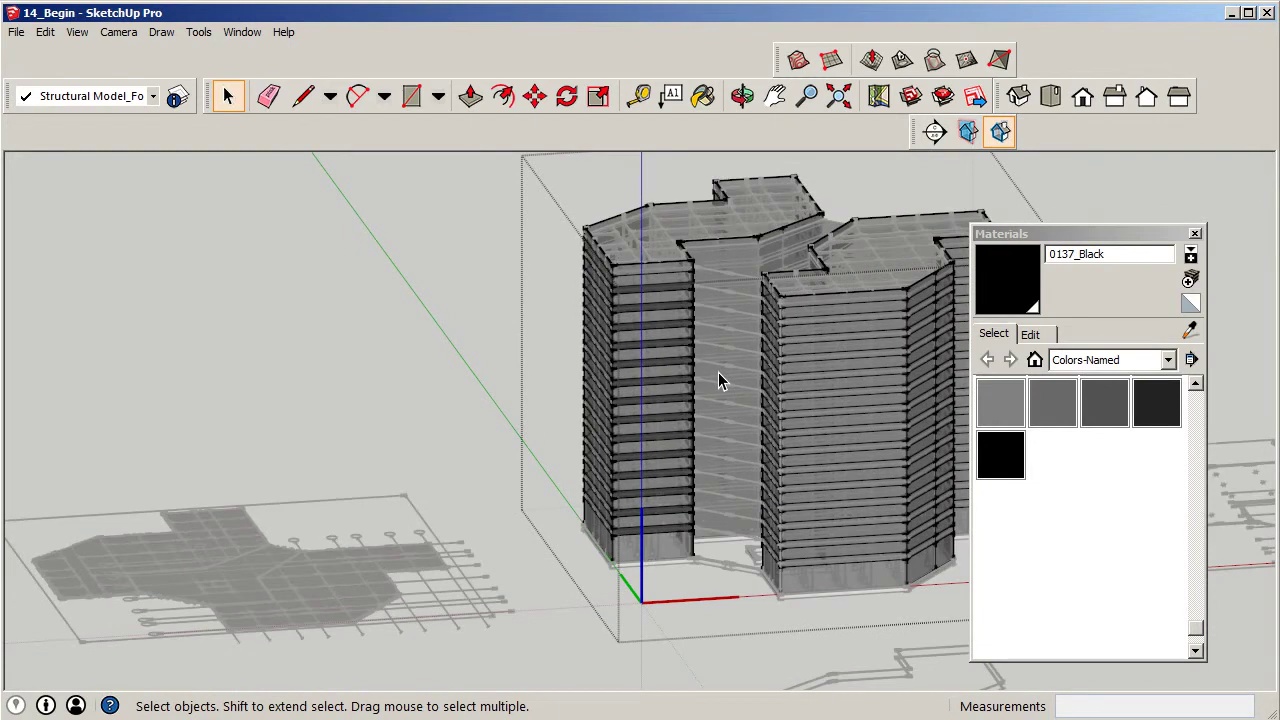
scroll(717, 373, down, 1)
scroll(89, 385, down, 3)
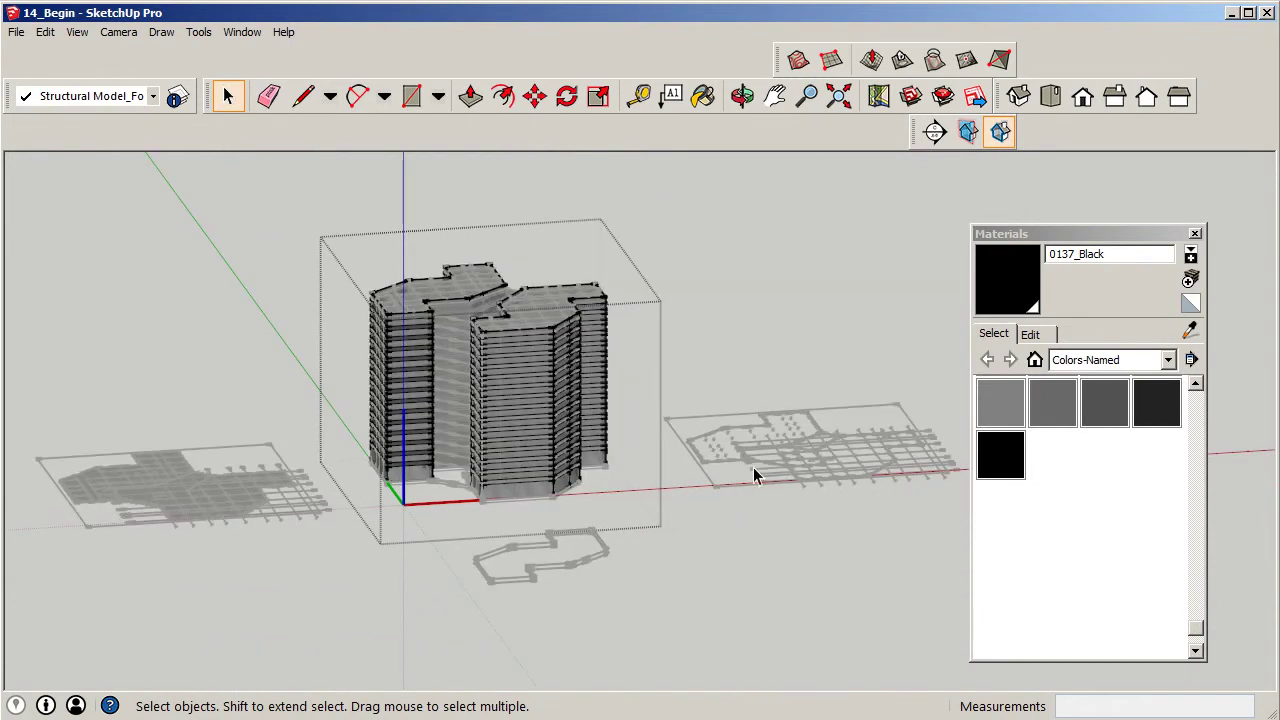
scroll(232, 322, up, 4)
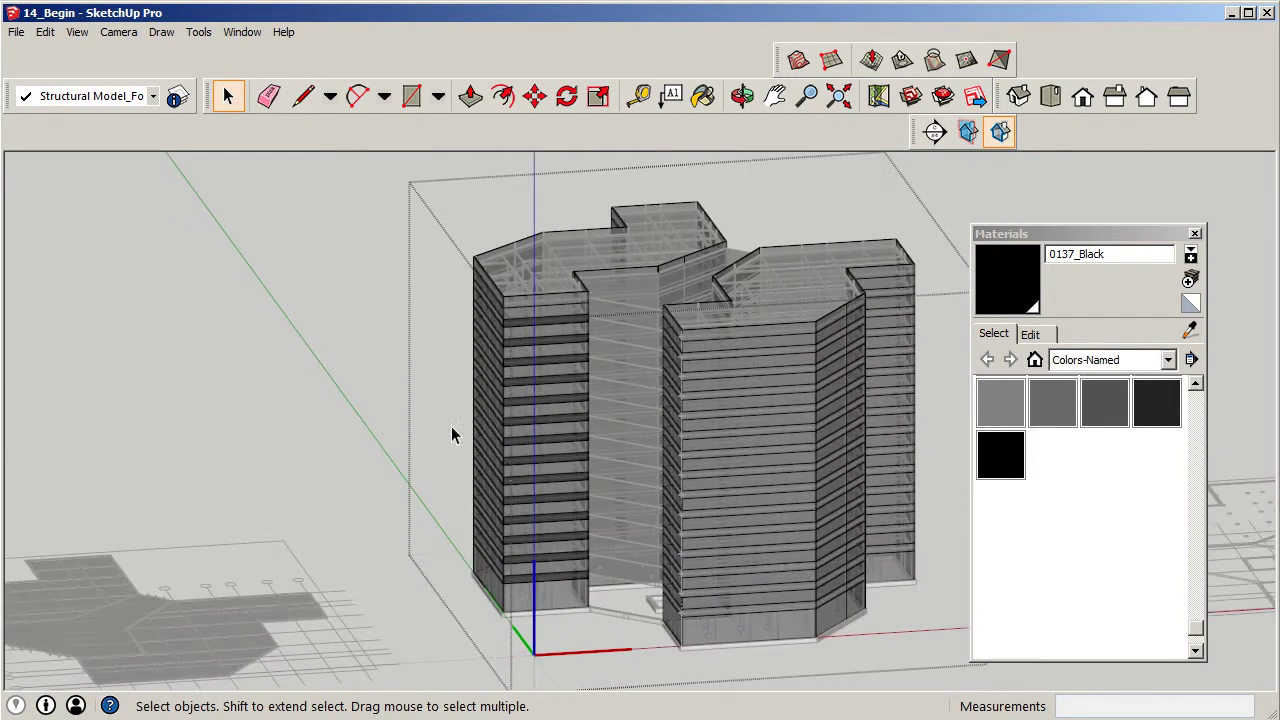
scroll(528, 498, up, 4)
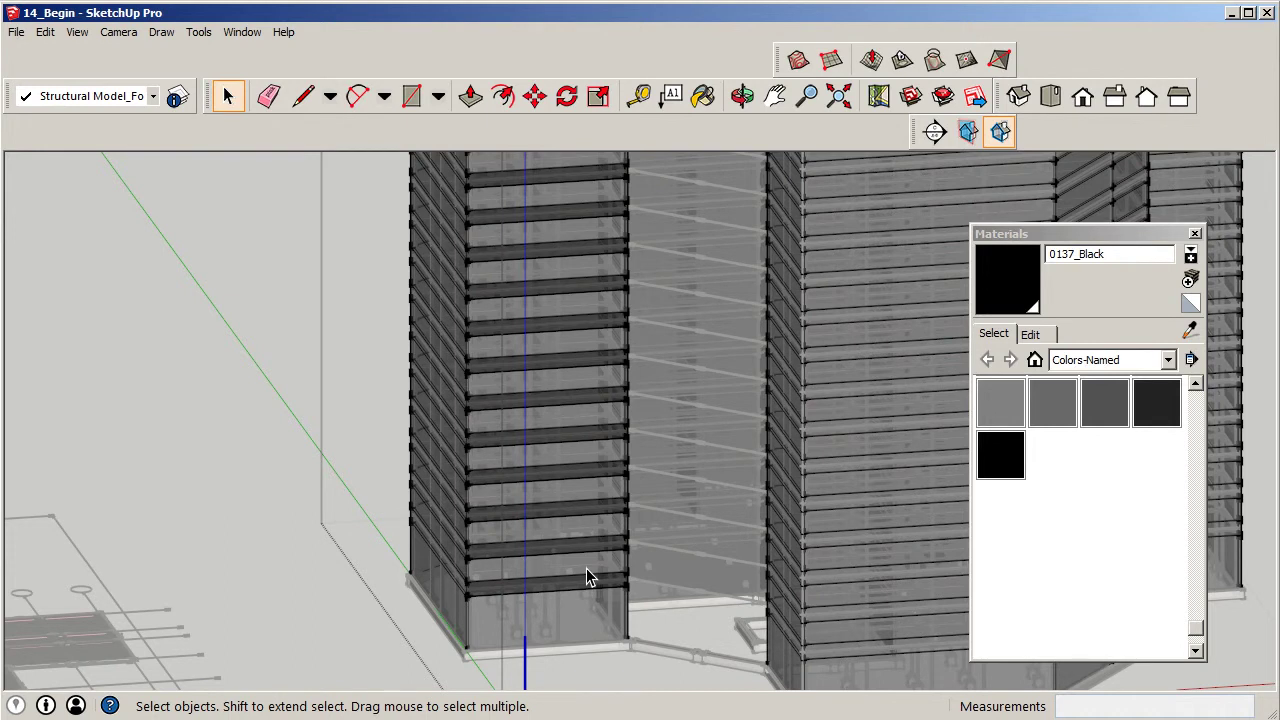
scroll(520, 540, down, 3)
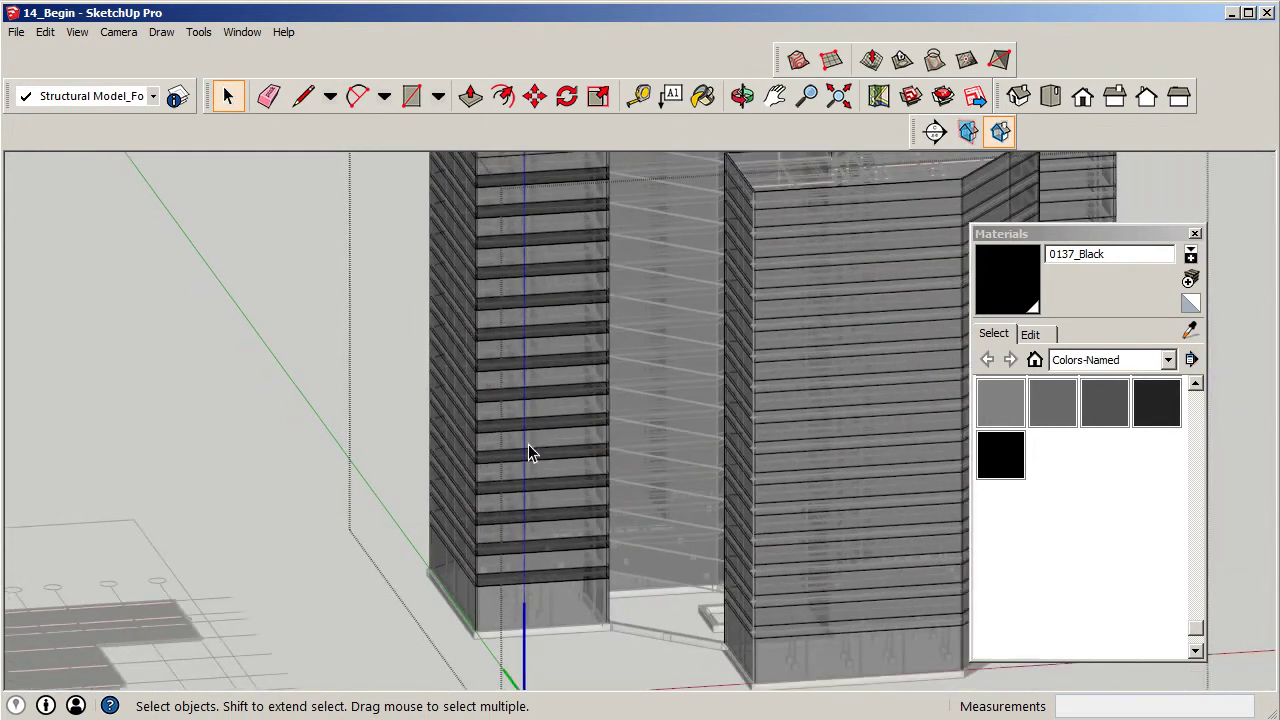
middle_drag(528, 449, 540, 480)
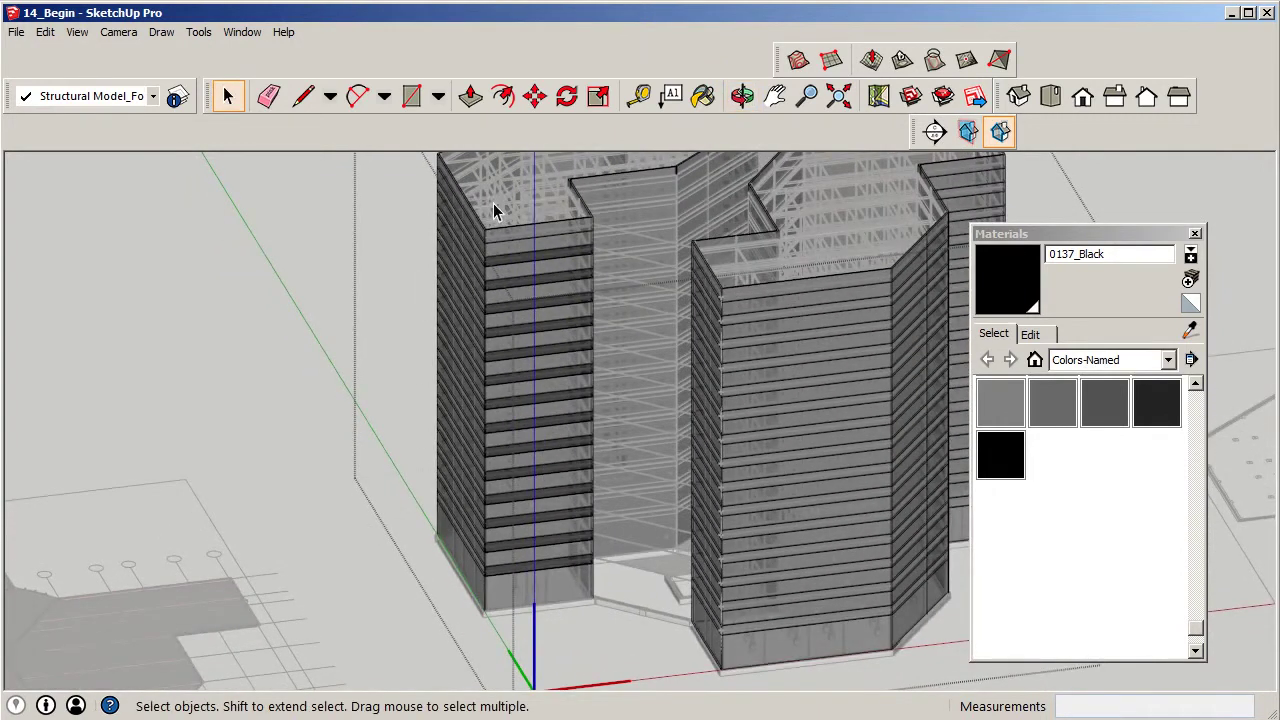
scroll(495, 210, up, 4)
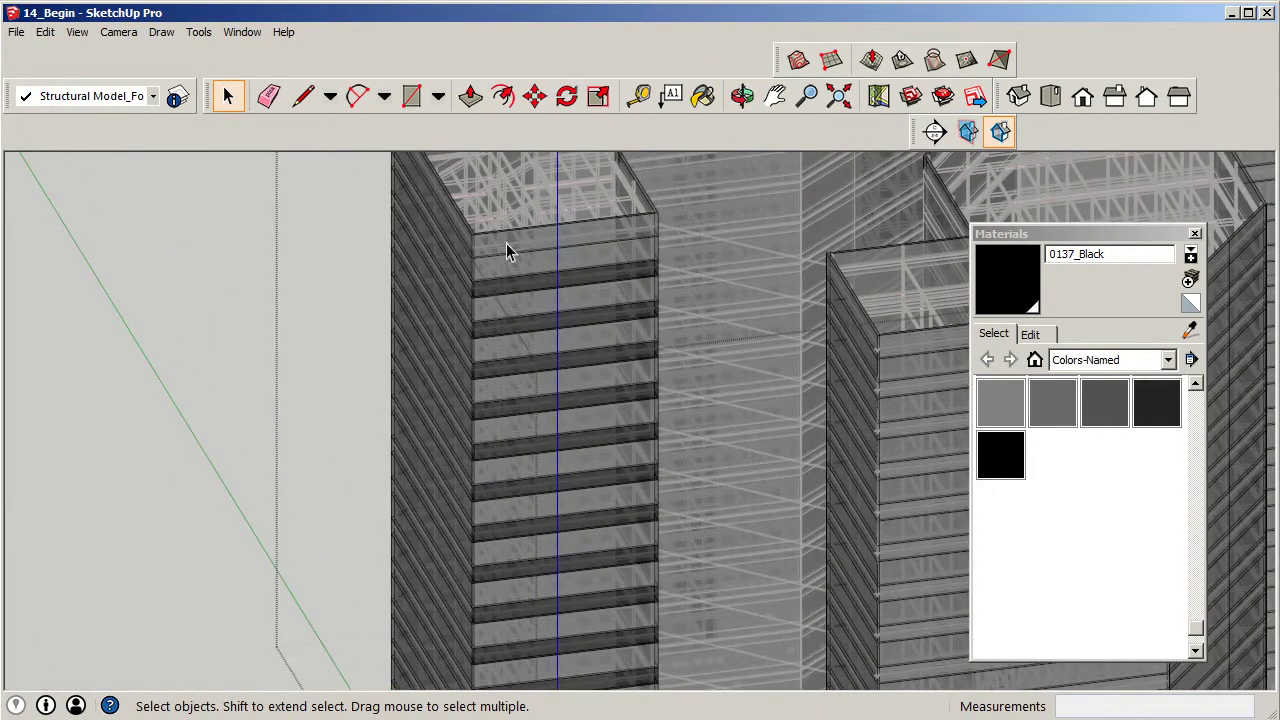
scroll(482, 285, down, 5)
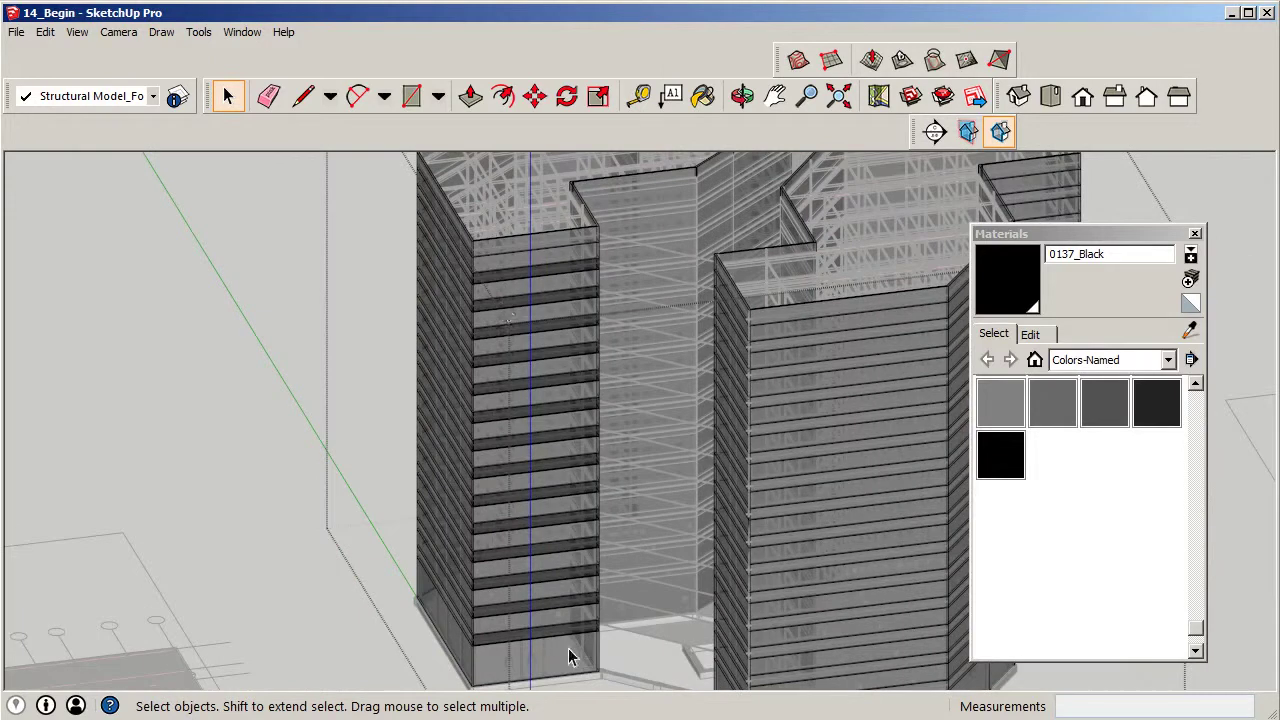
scroll(564, 648, up, 4)
scroll(558, 620, up, 1)
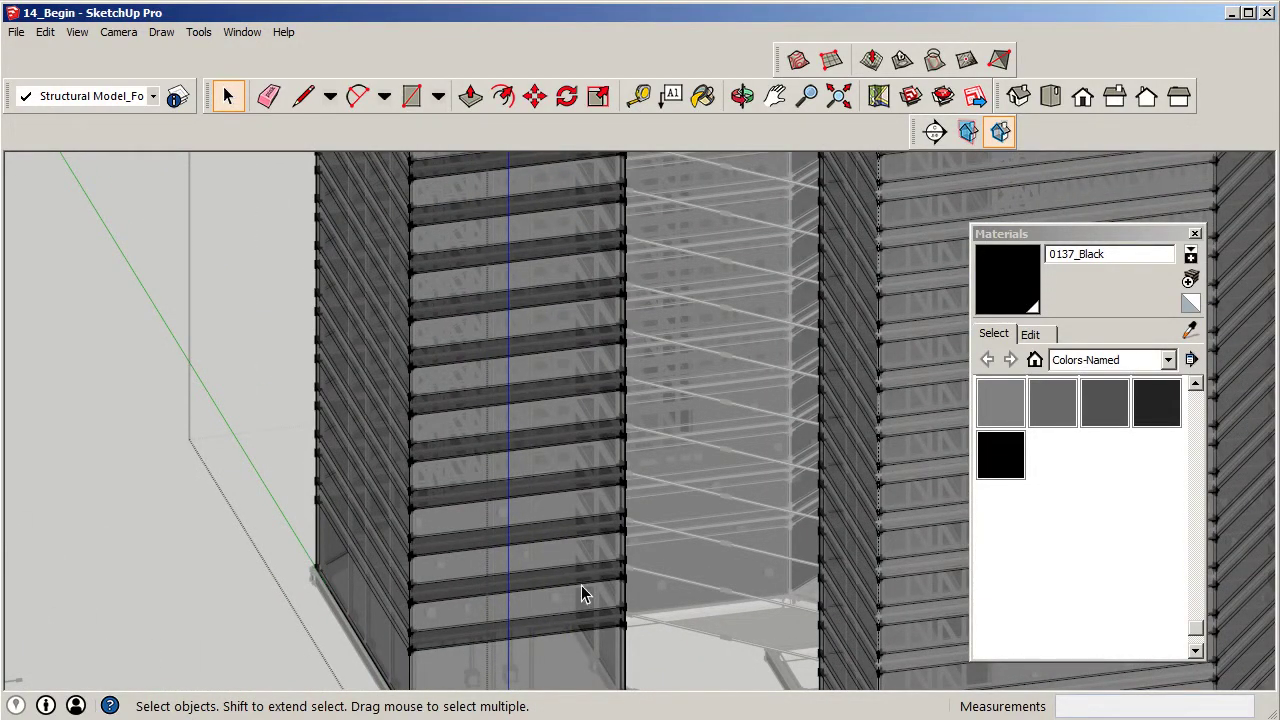
middle_drag(480, 537, 523, 523)
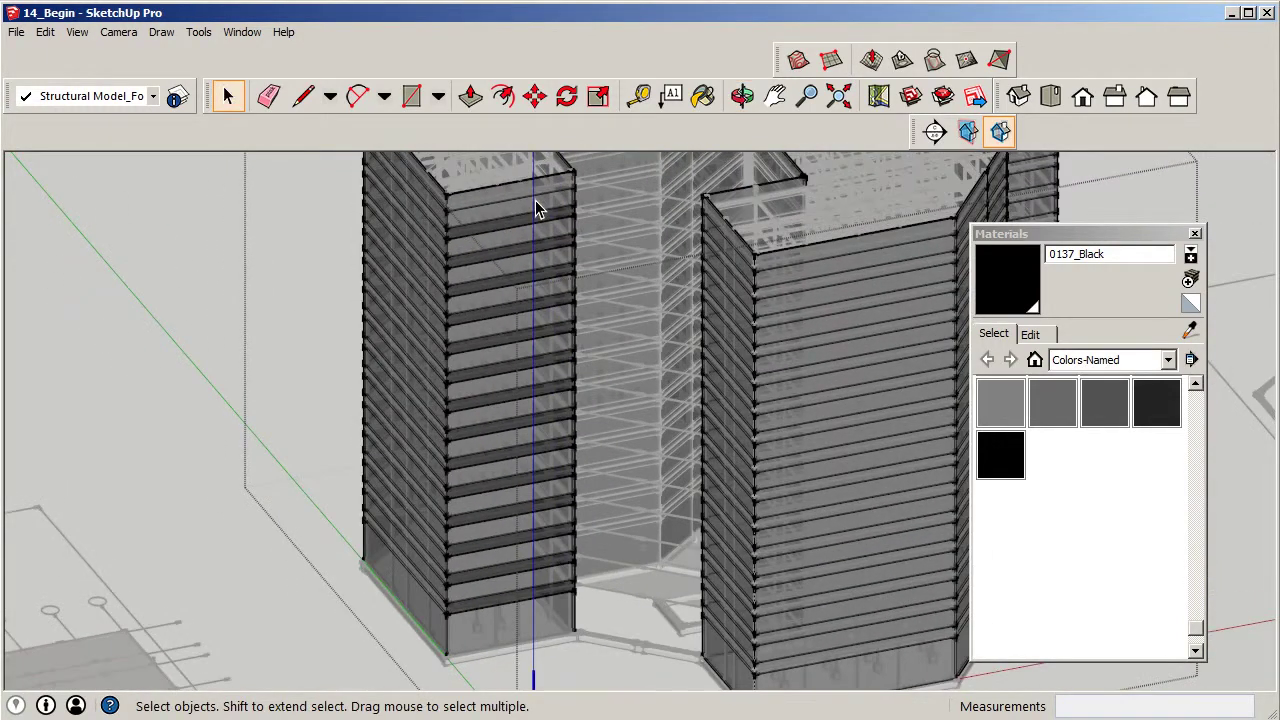